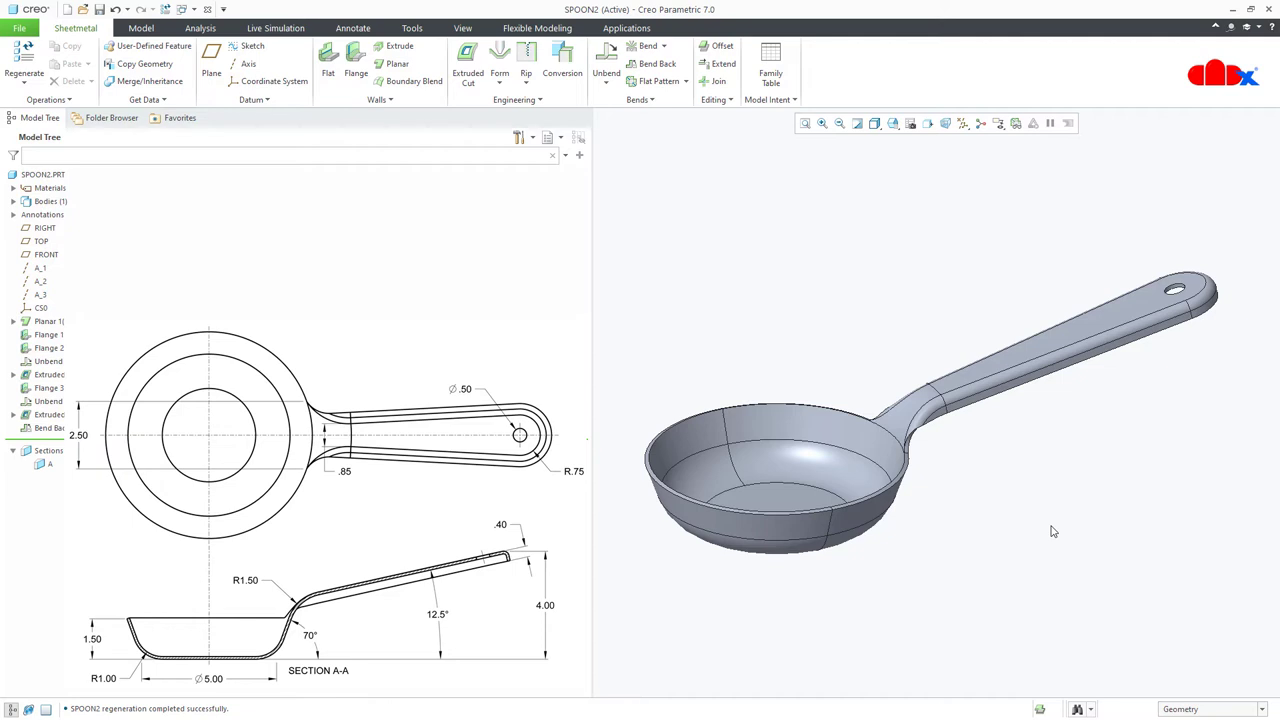
- View the pan with reflections and a shadow, then return to shading with edges
{"action": "left_click", "coordinate": [874, 123]}
{"action": "left_click", "coordinate": [880, 141]}
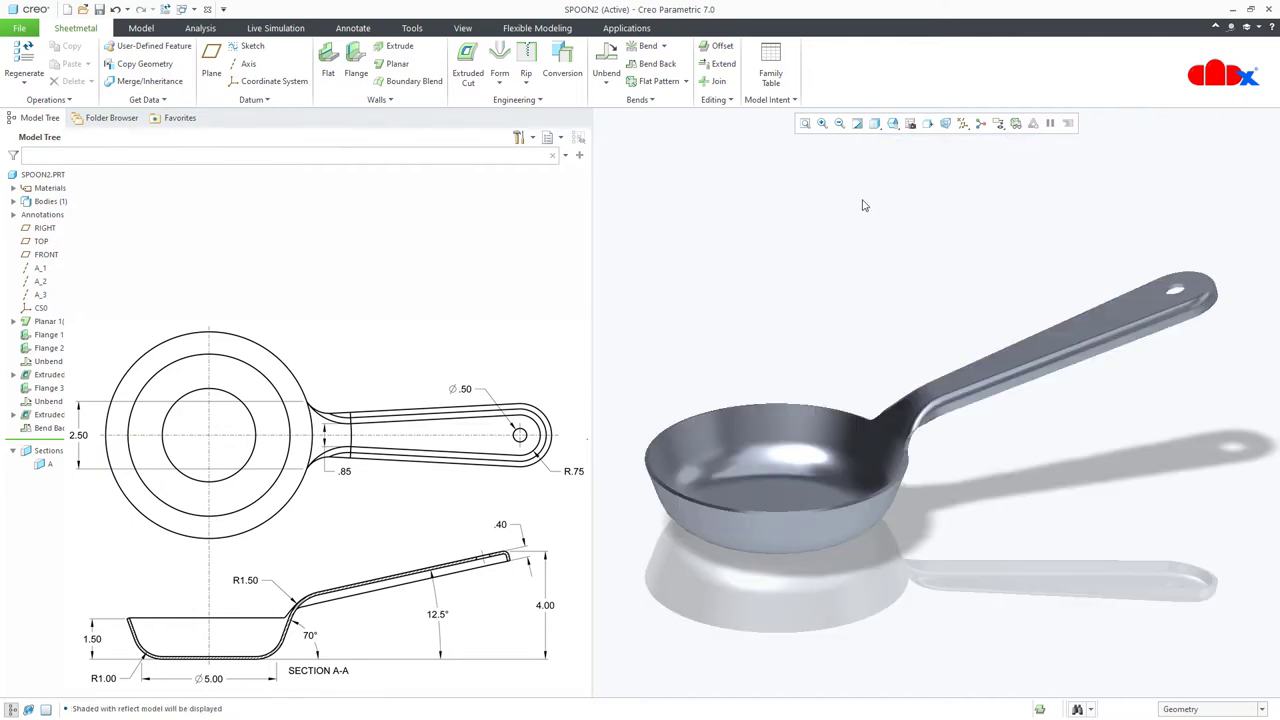
{"action": "mouse_move", "coordinate": [850, 398]}
{"action": "middle_mouse_down"}
{"action": "mouse_move", "coordinate": [857, 486]}
{"action": "mouse_move", "coordinate": [837, 374]}
{"action": "middle_mouse_up"}
{"action": "left_click", "coordinate": [875, 123]}
{"action": "left_click", "coordinate": [879, 154]}
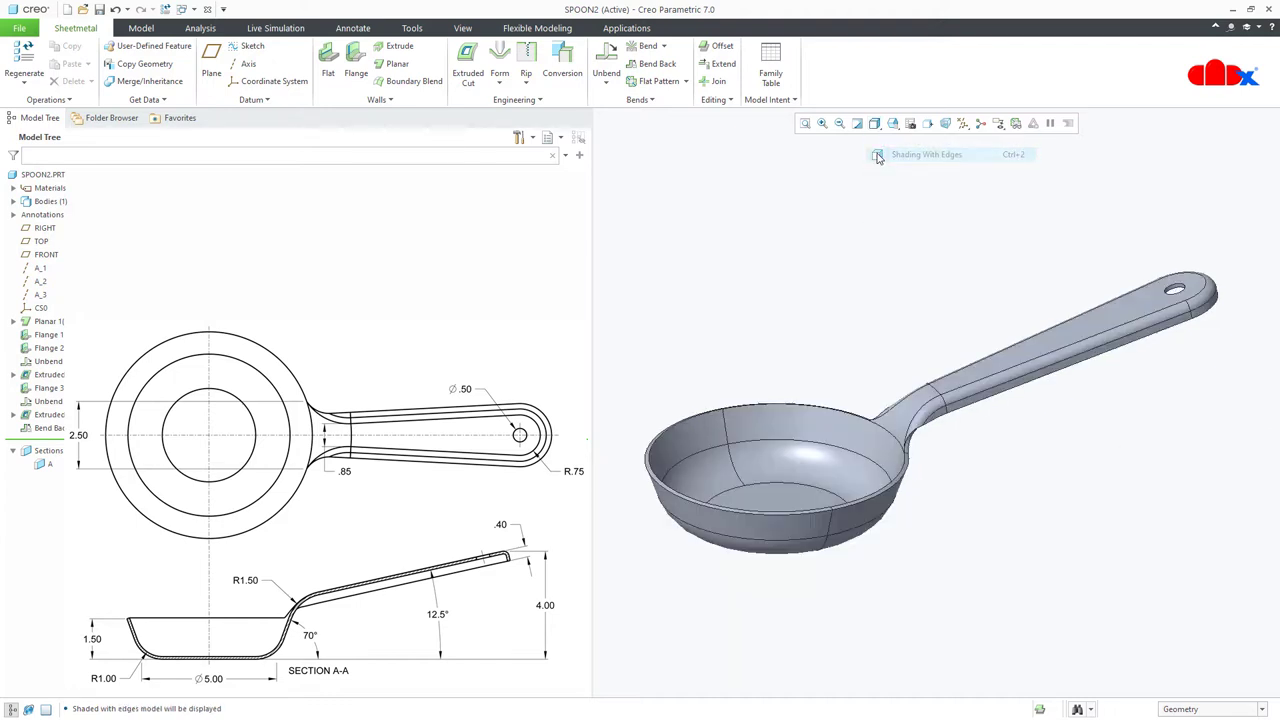
- Preview the pan's flattened pattern from above, then restore the bent pan
{"action": "left_click", "coordinate": [656, 82]}
{"action": "left_click", "coordinate": [652, 76]}
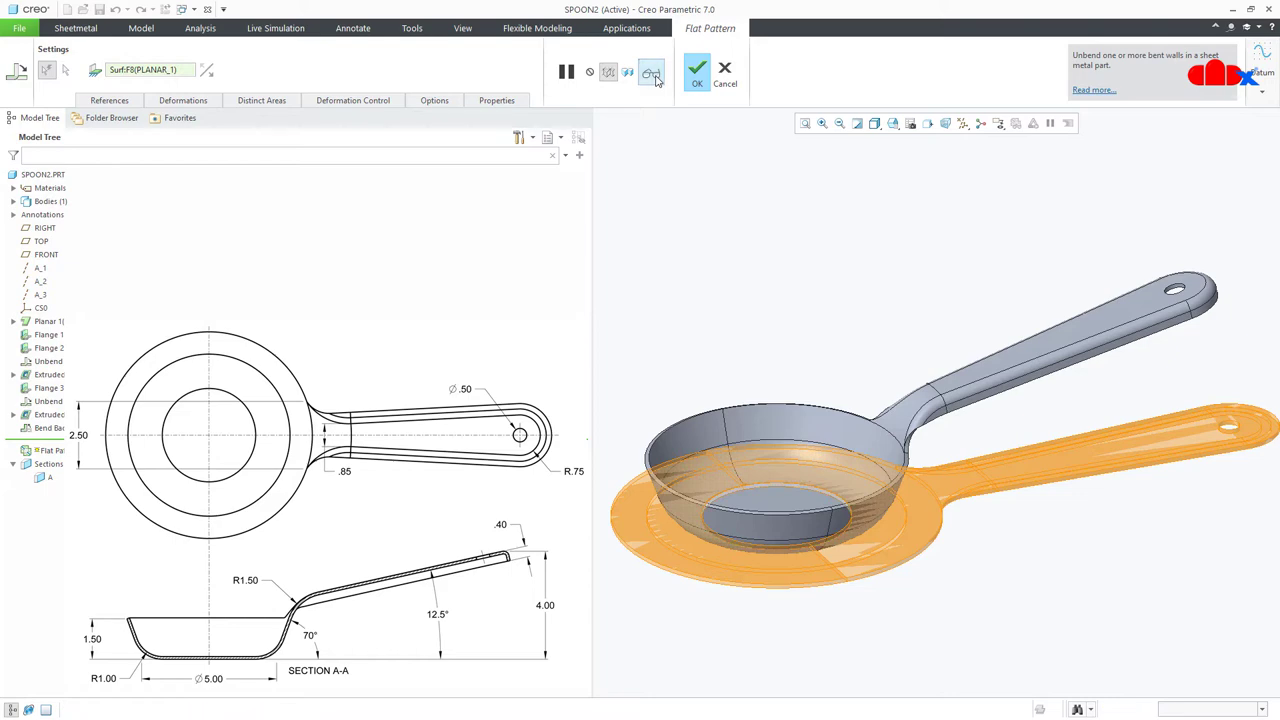
{"action": "mouse_move", "coordinate": [818, 379]}
{"action": "middle_mouse_down"}
{"action": "mouse_move", "coordinate": [819, 427]}
{"action": "mouse_move", "coordinate": [824, 367]}
{"action": "middle_mouse_up"}
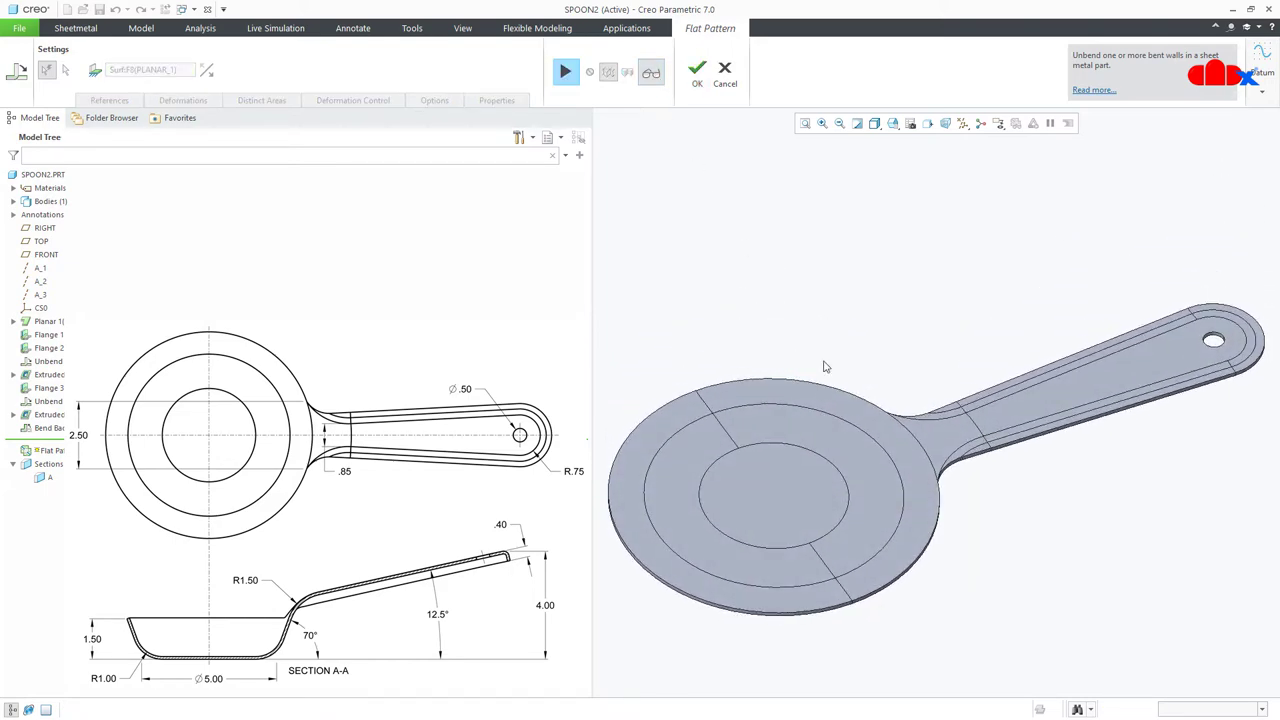
{"action": "left_click", "coordinate": [728, 86]}
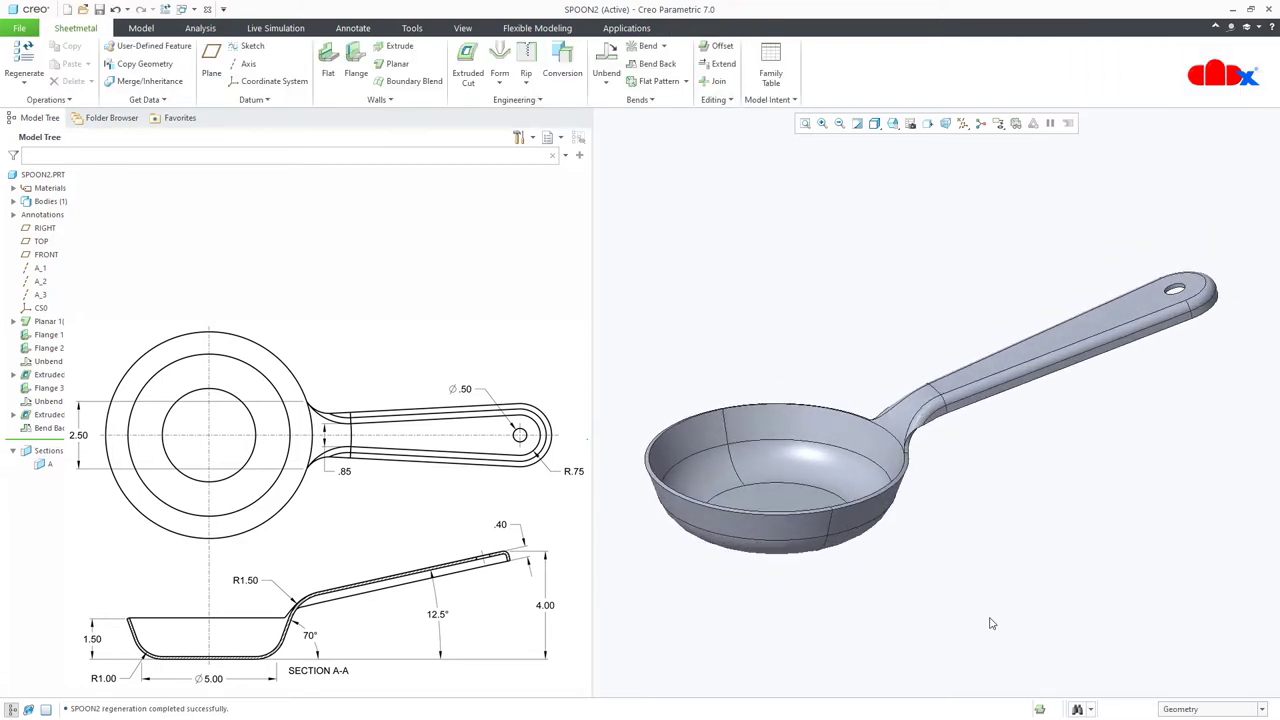
- Create a new Sheetmetal part, PRT0001, and maximize its window
{"action": "left_click", "coordinate": [67, 9]}
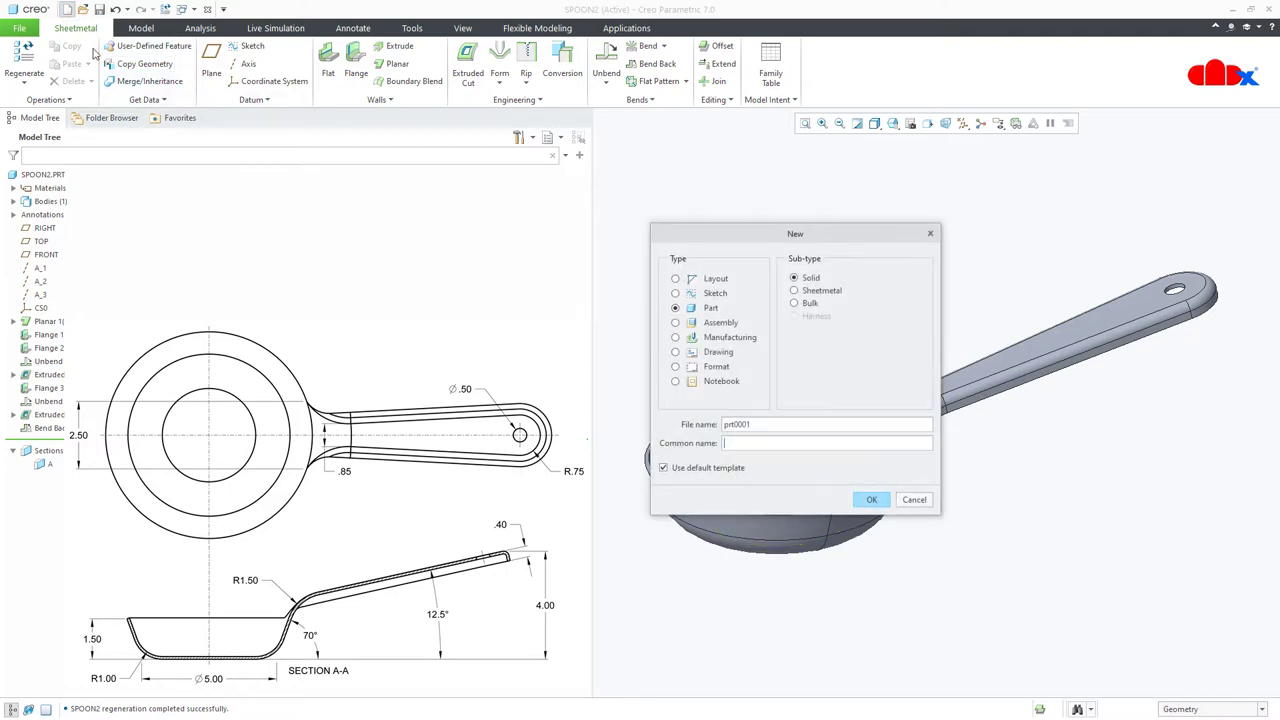
{"action": "left_click", "coordinate": [806, 289]}
{"action": "left_click", "coordinate": [865, 498]}
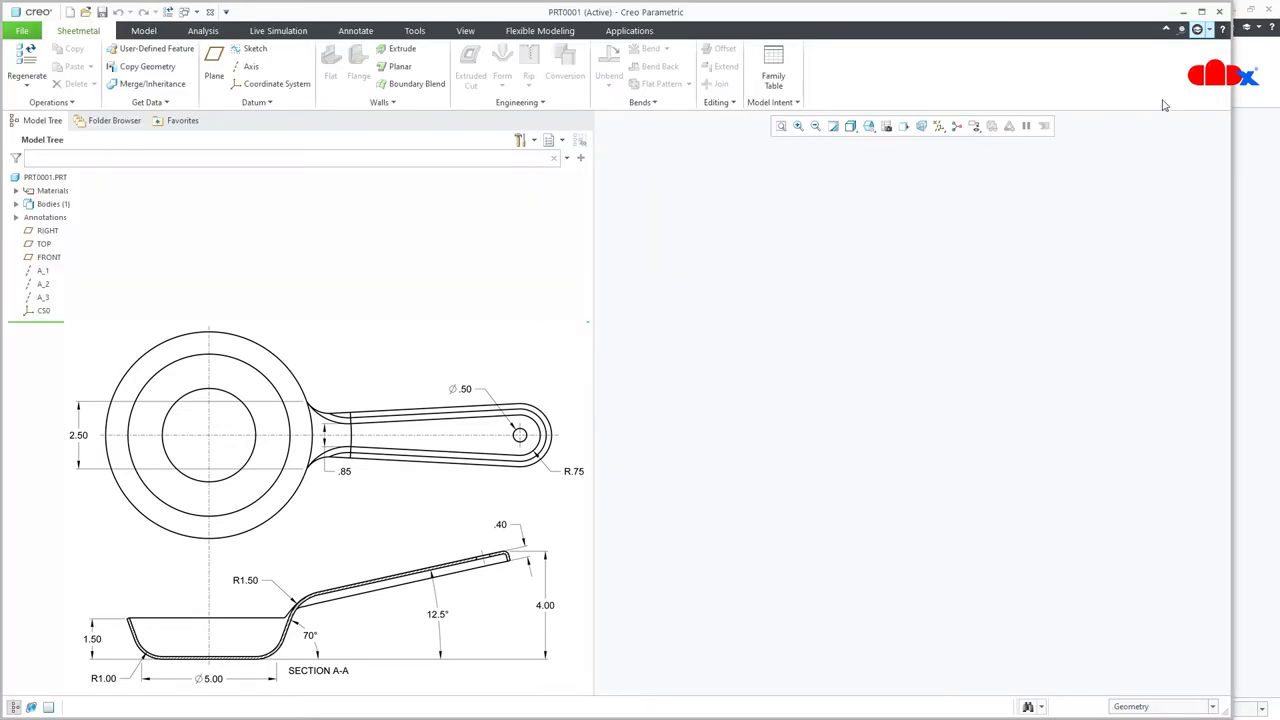
{"action": "left_click", "coordinate": [1201, 11]}
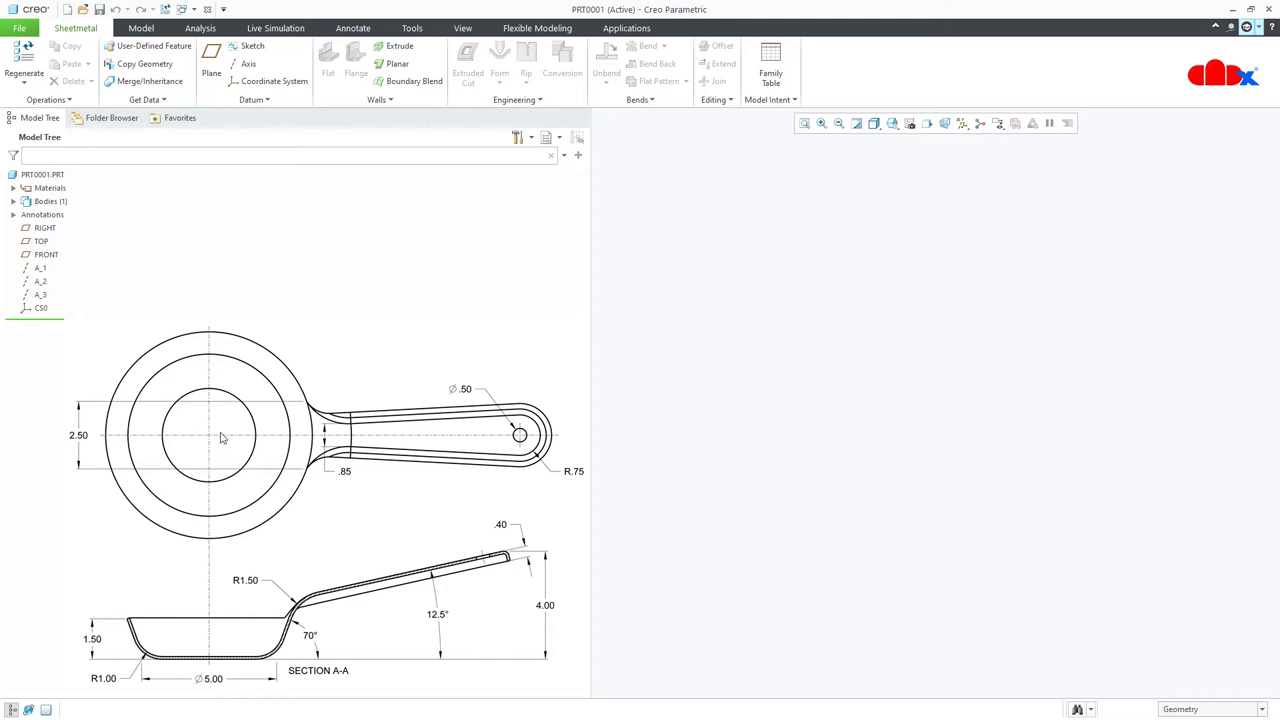
- Sketch a circle of diameter 5 centred on the origin of the TOP plane
{"action": "left_click", "coordinate": [394, 64]}
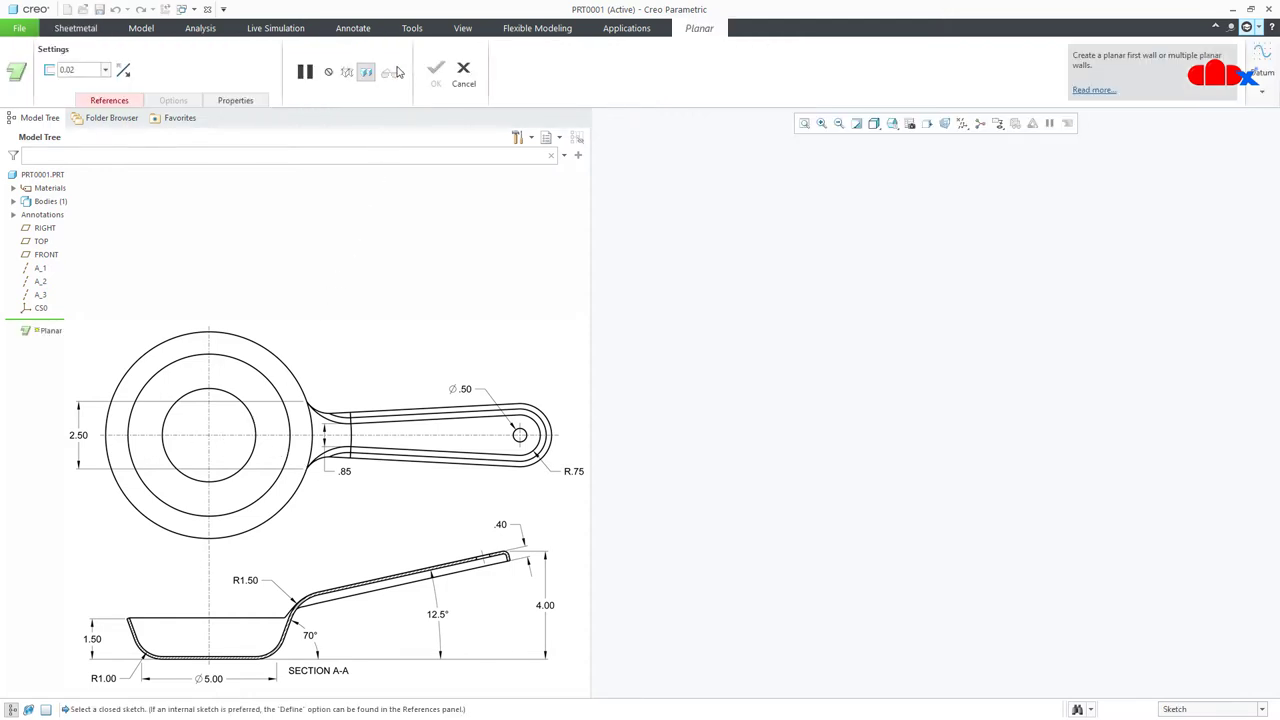
{"action": "left_click", "coordinate": [38, 243]}
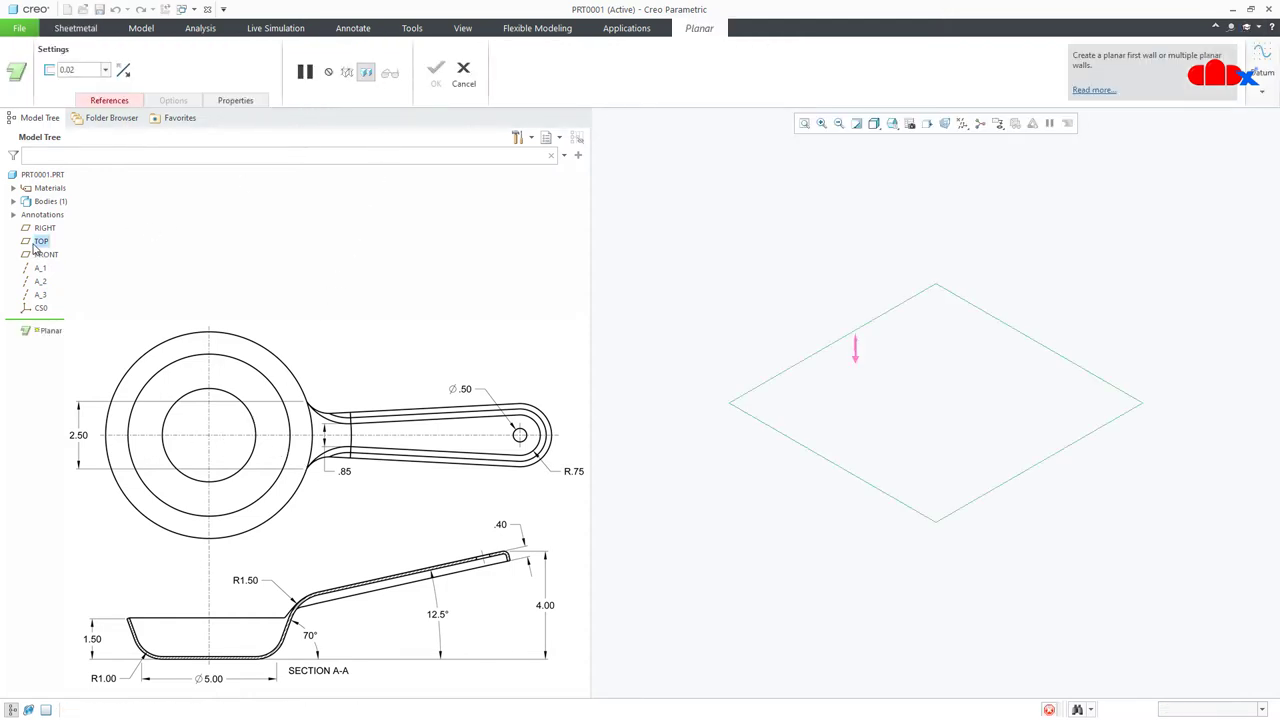
{"action": "right_click", "coordinate": [662, 486]}
{"action": "left_click", "coordinate": [730, 508]}
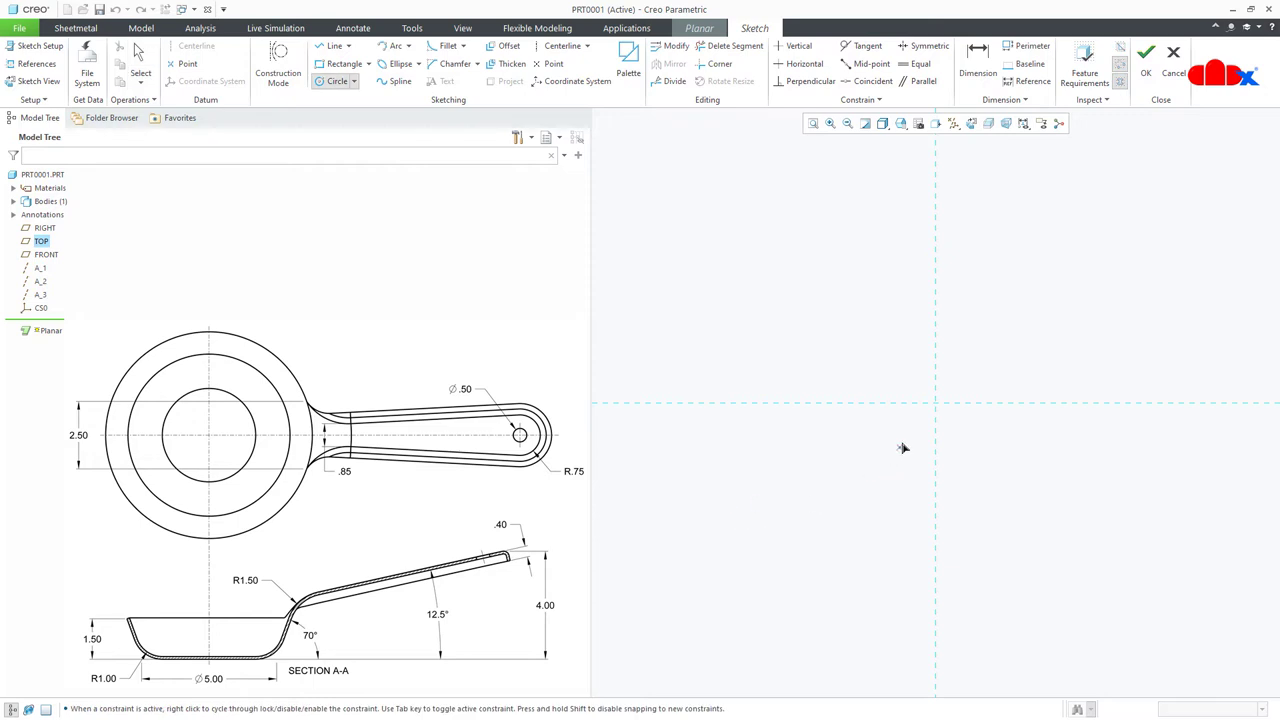
{"action": "left_click", "coordinate": [936, 404]}
{"action": "left_click", "coordinate": [976, 510]}
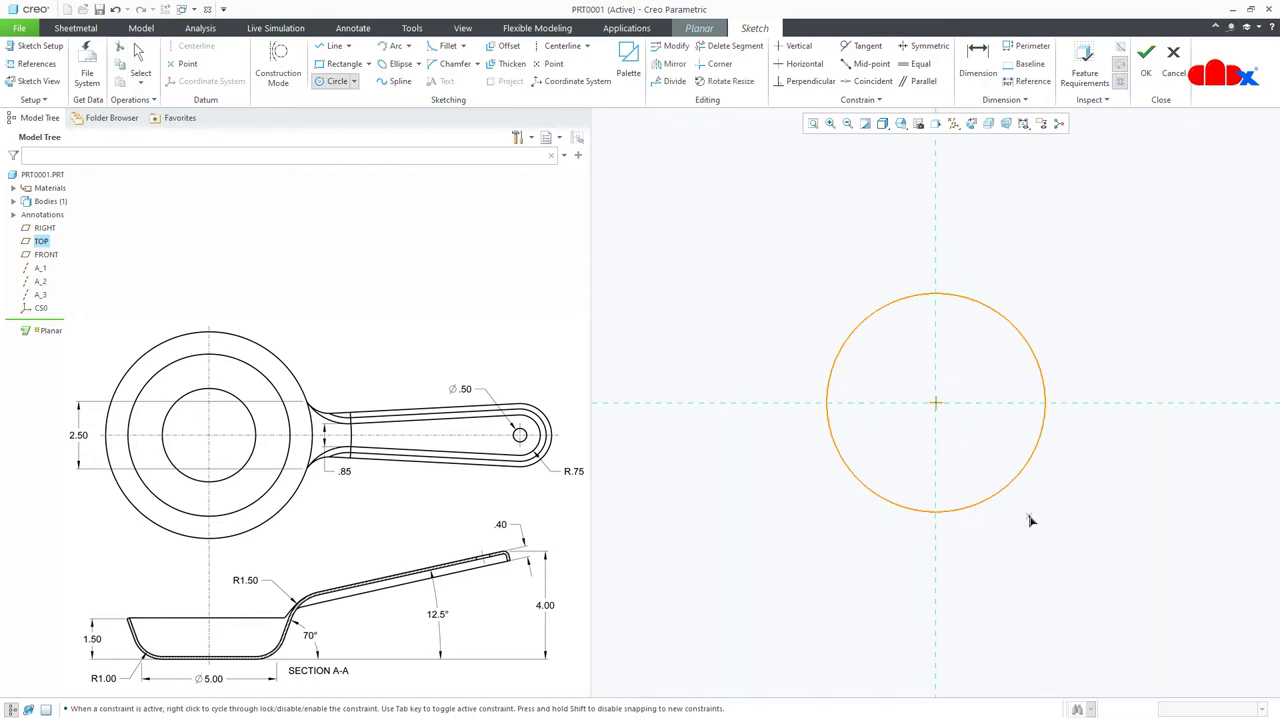
{"action": "middle_click", "coordinate": [1025, 518]}
{"action": "double_click", "coordinate": [800, 298]}
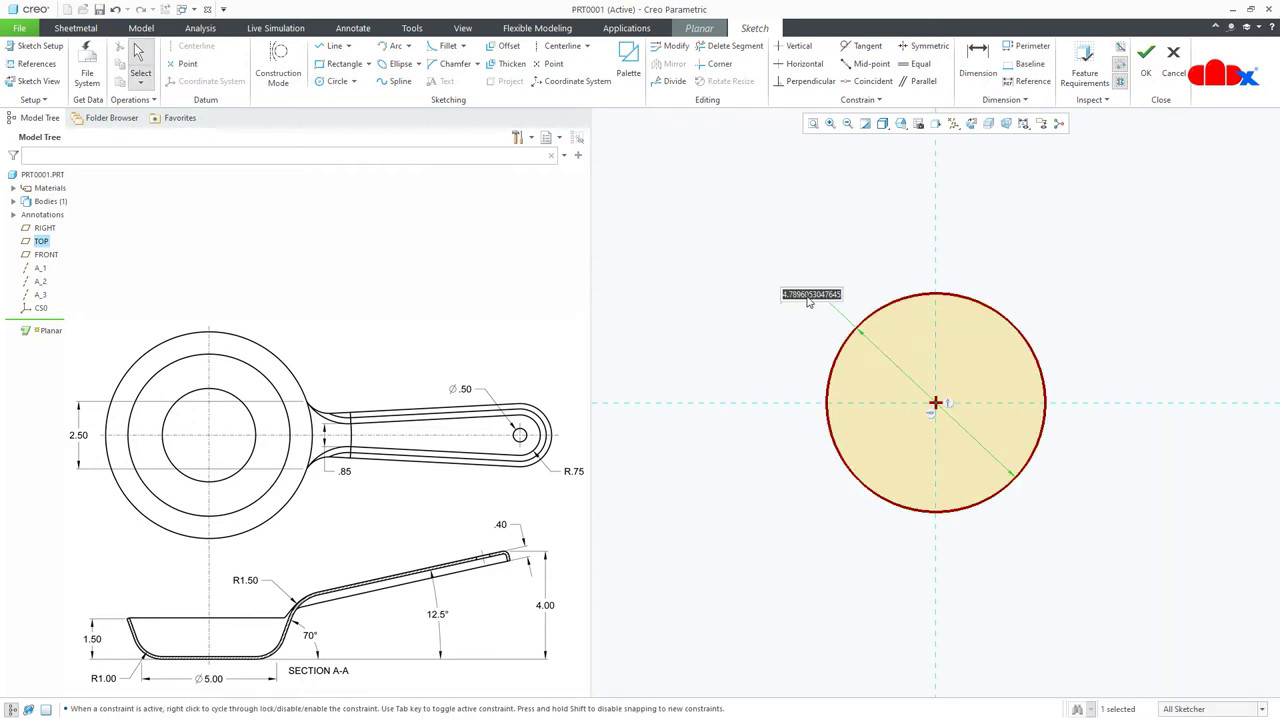
{"action": "type", "text": "5"}
{"action": "key", "text": "Return"}
- Finish the sketch and complete the planar wall with 0.10 thickness
{"action": "right_click", "coordinate": [809, 302]}
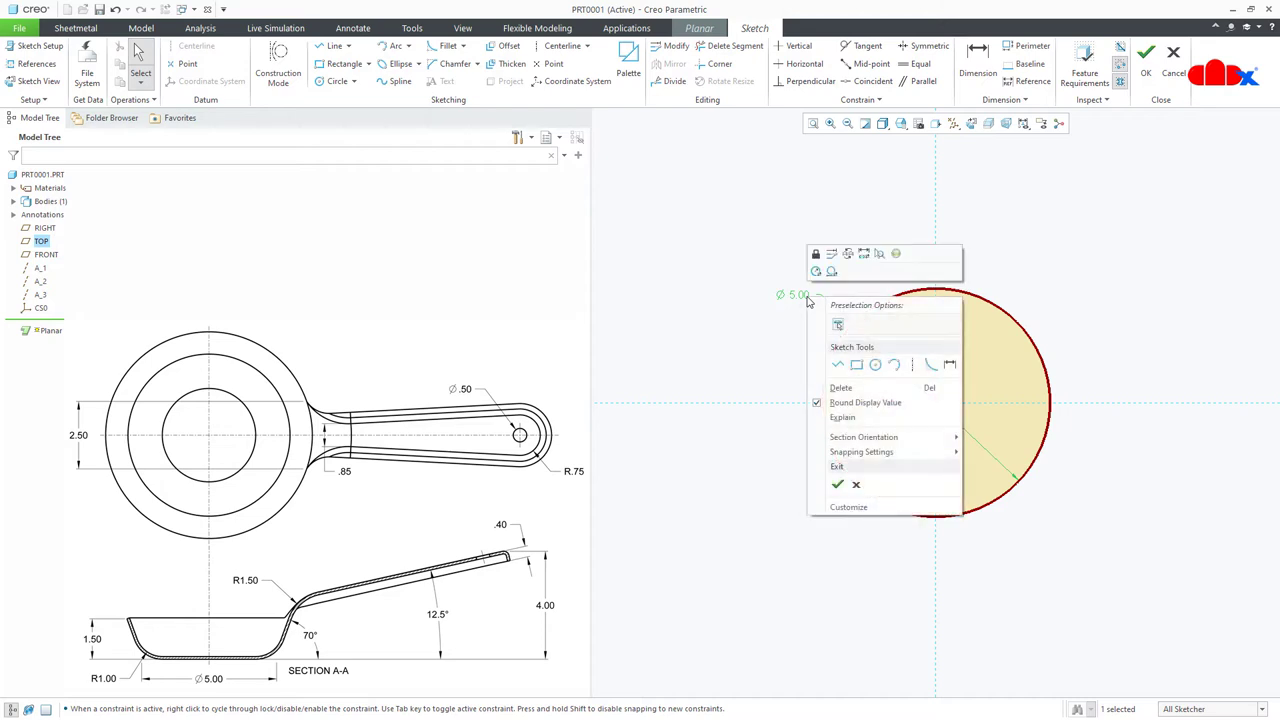
{"action": "left_click", "coordinate": [837, 484]}
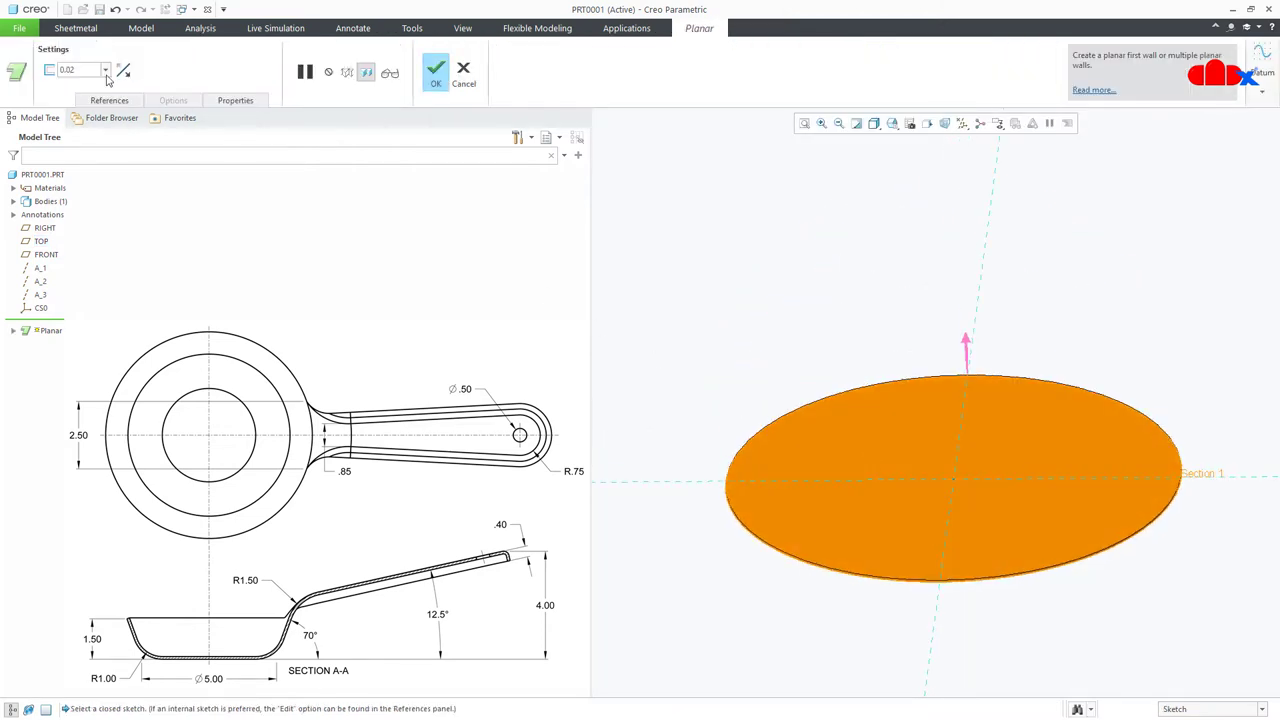
{"action": "type", "text": "0.10"}
{"action": "key", "text": "Return"}
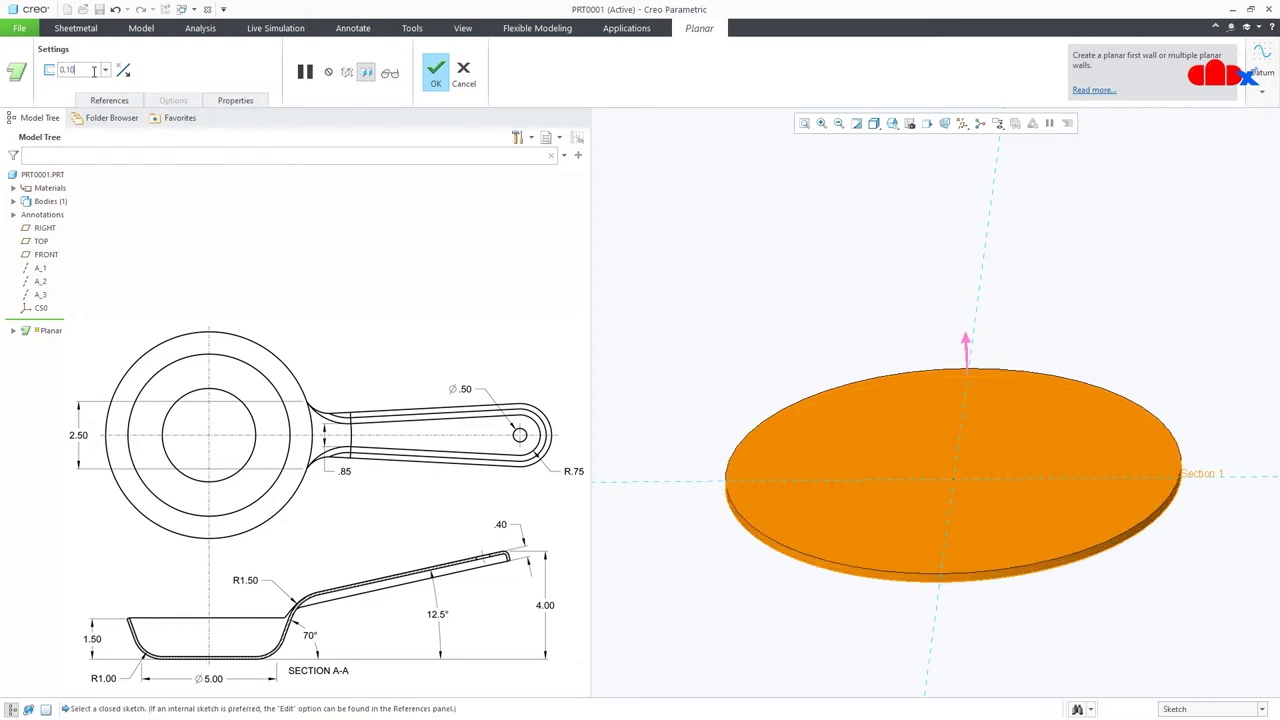
{"action": "left_click", "coordinate": [435, 78]}
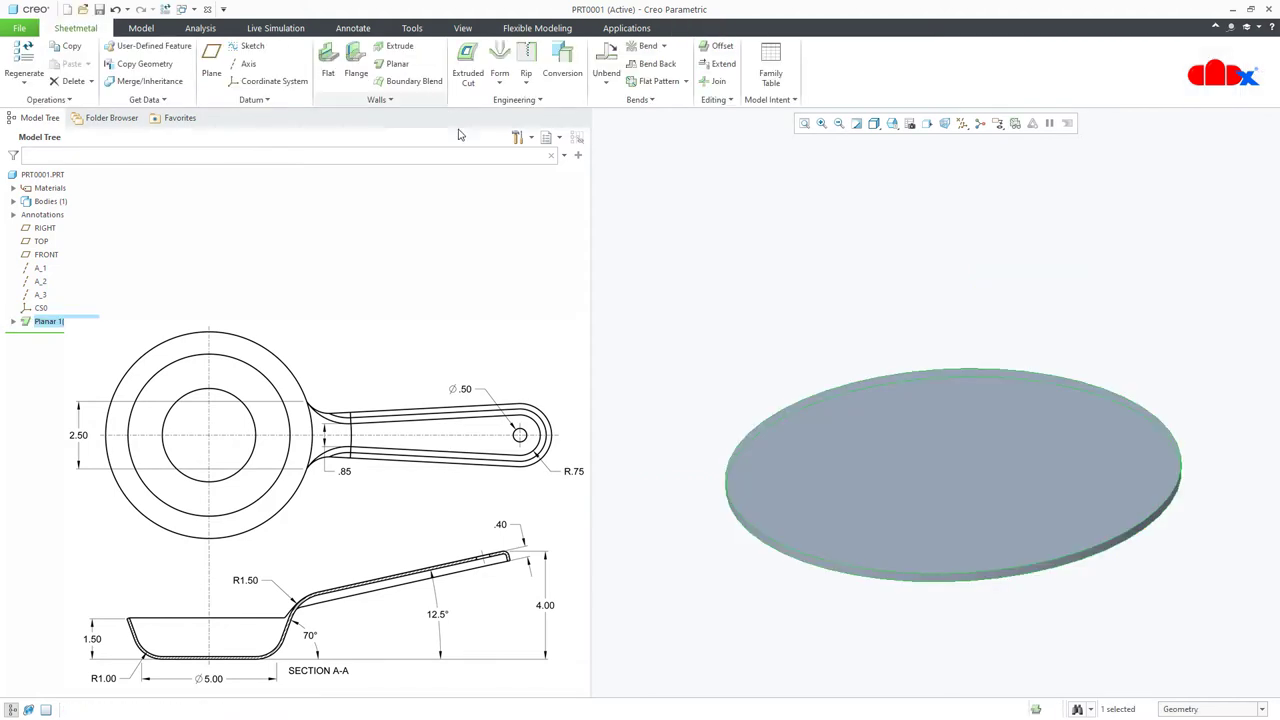
- Start a User Defined flange around the disc's full circular edge and open its profile sketch
{"action": "key", "text": "ctrl+d"}
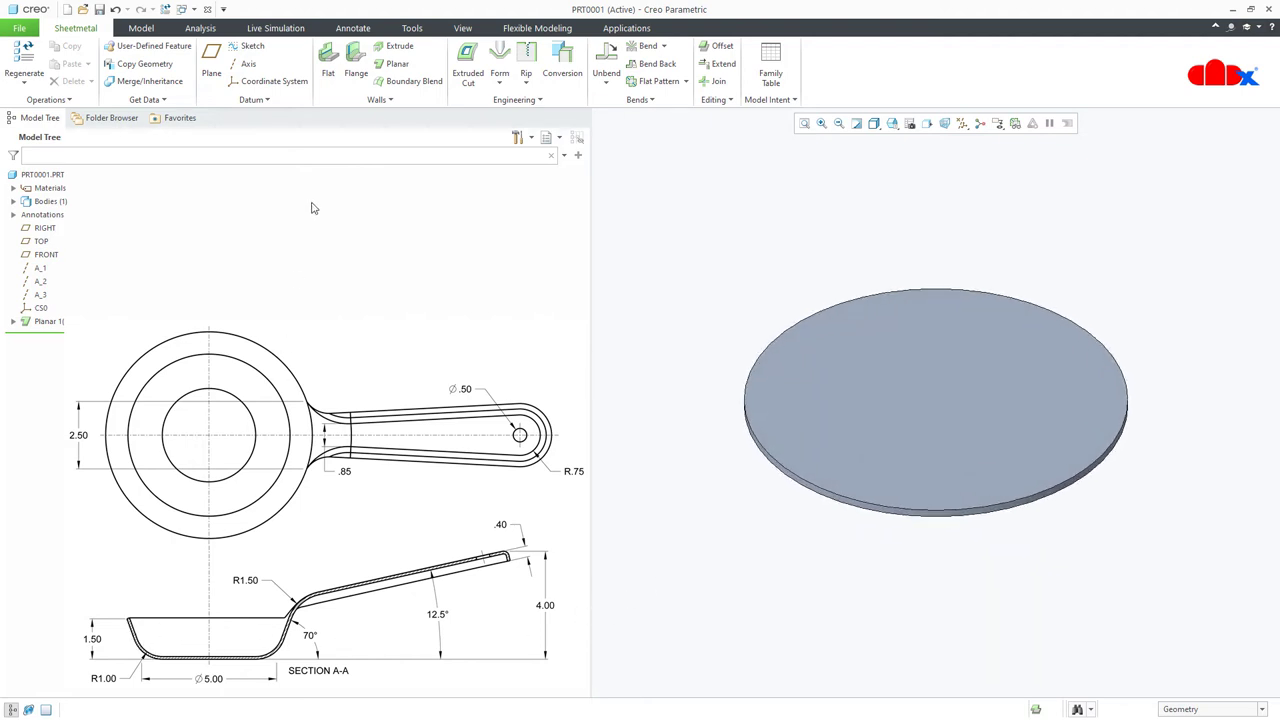
{"action": "left_click", "coordinate": [352, 66]}
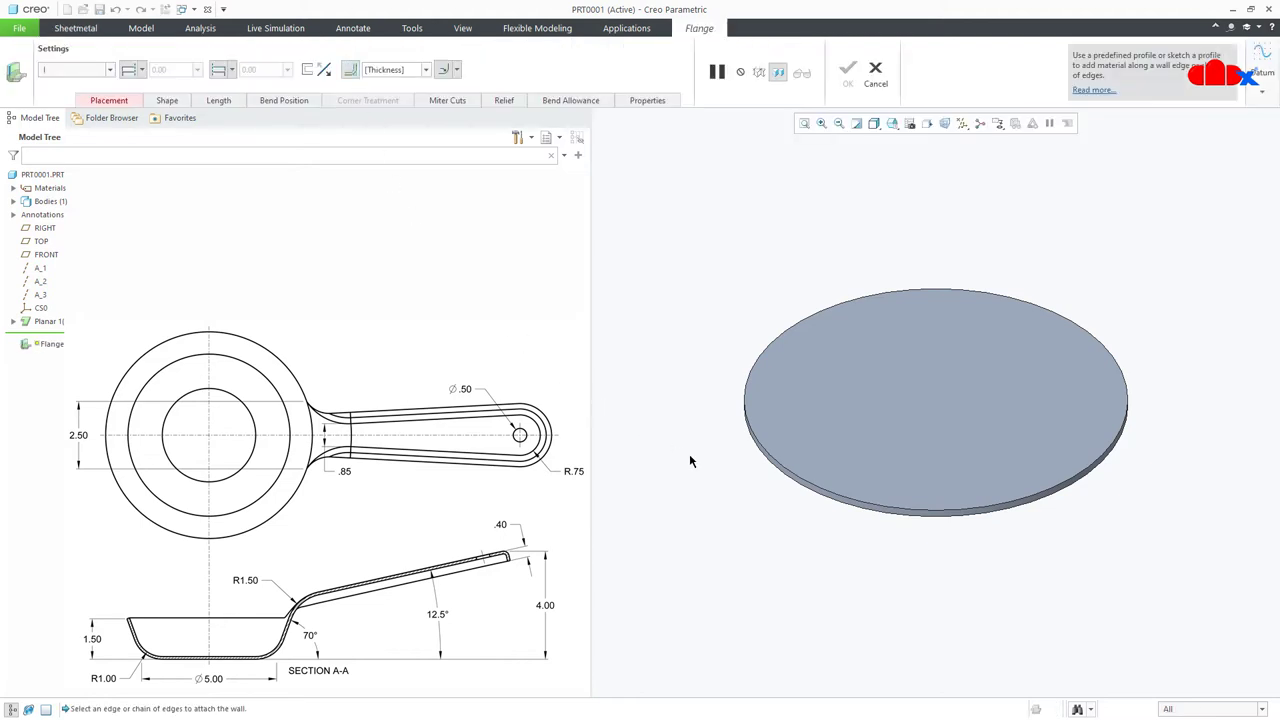
{"action": "left_click", "coordinate": [767, 466]}
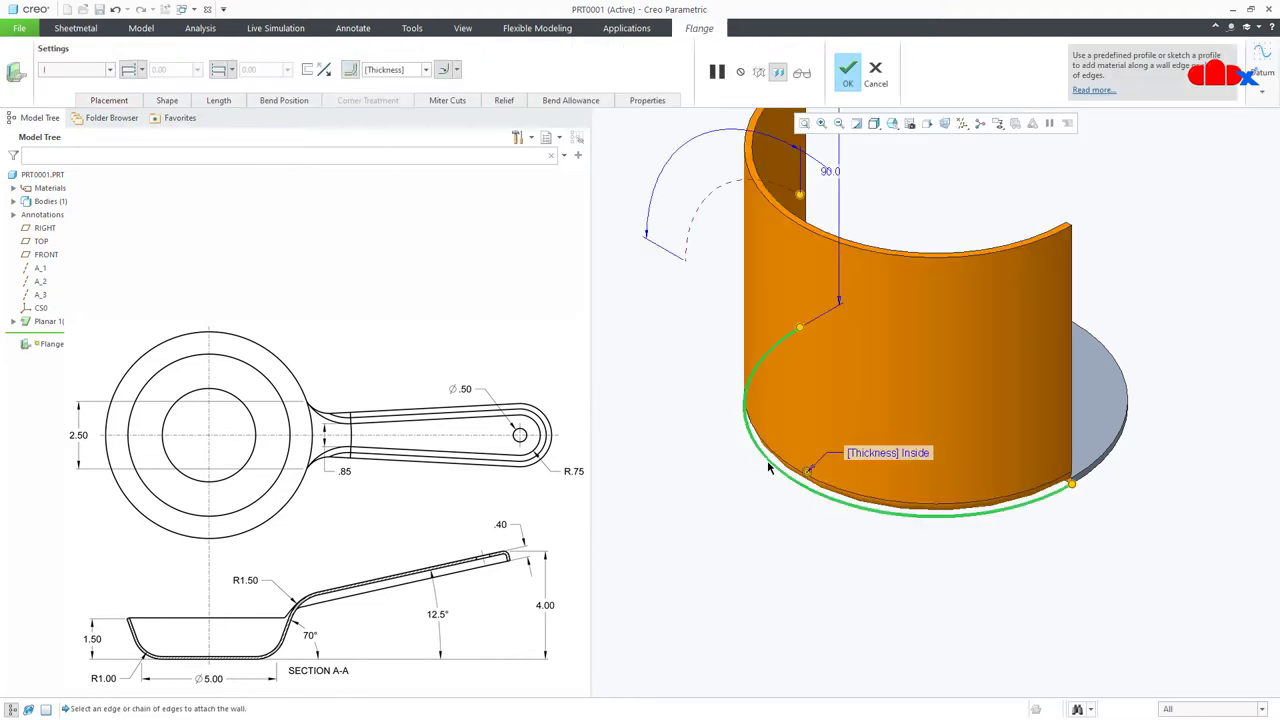
{"action": "left_click", "coordinate": [1094, 477], "text": "shift"}
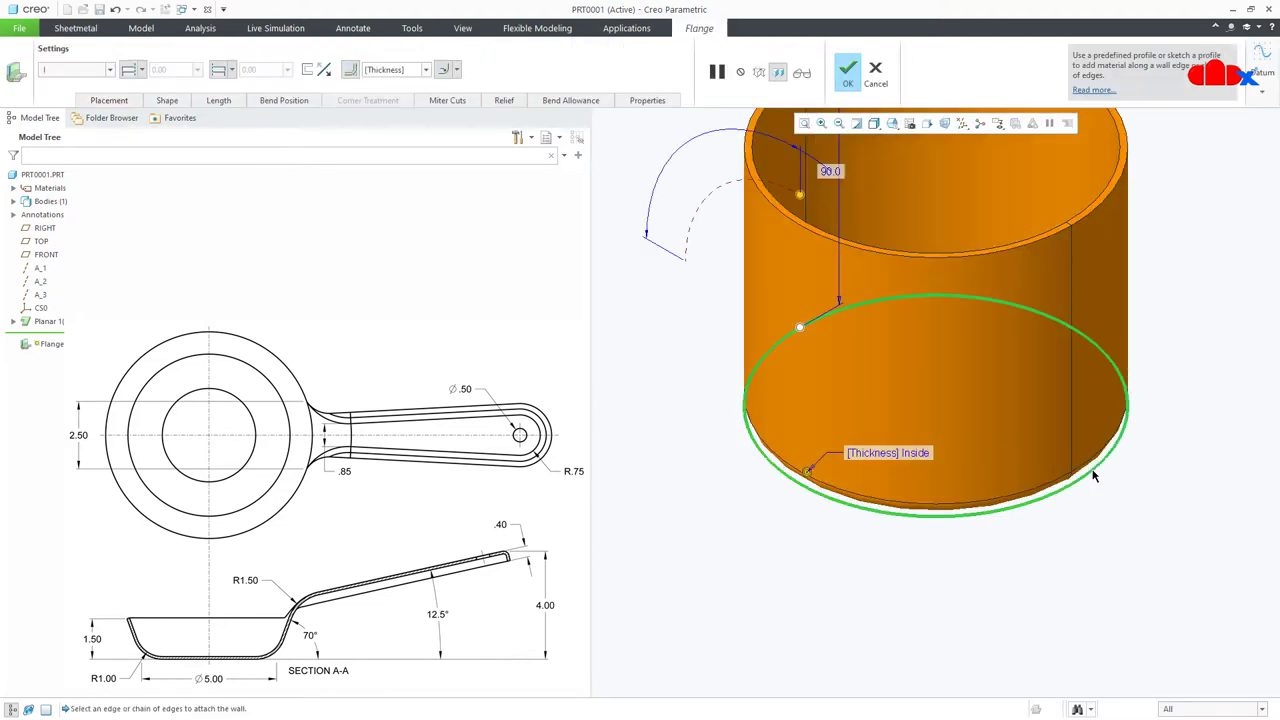
{"action": "left_click", "coordinate": [94, 70]}
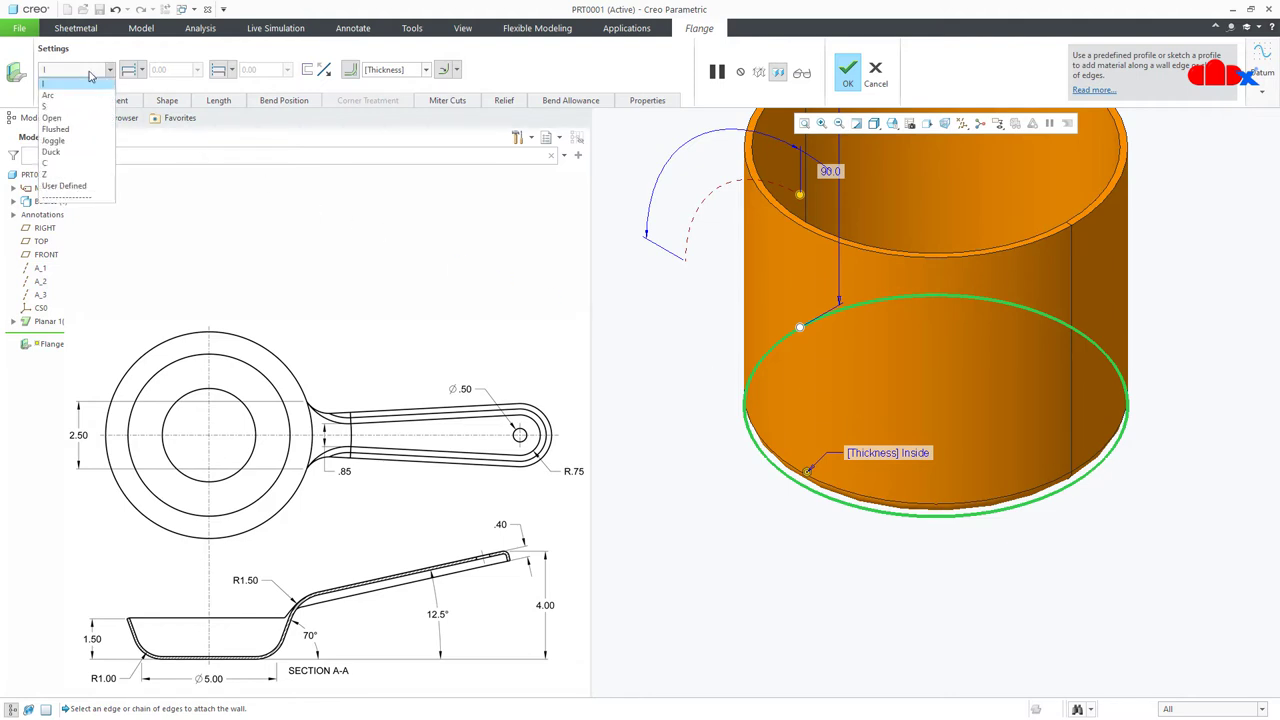
{"action": "left_click", "coordinate": [76, 186]}
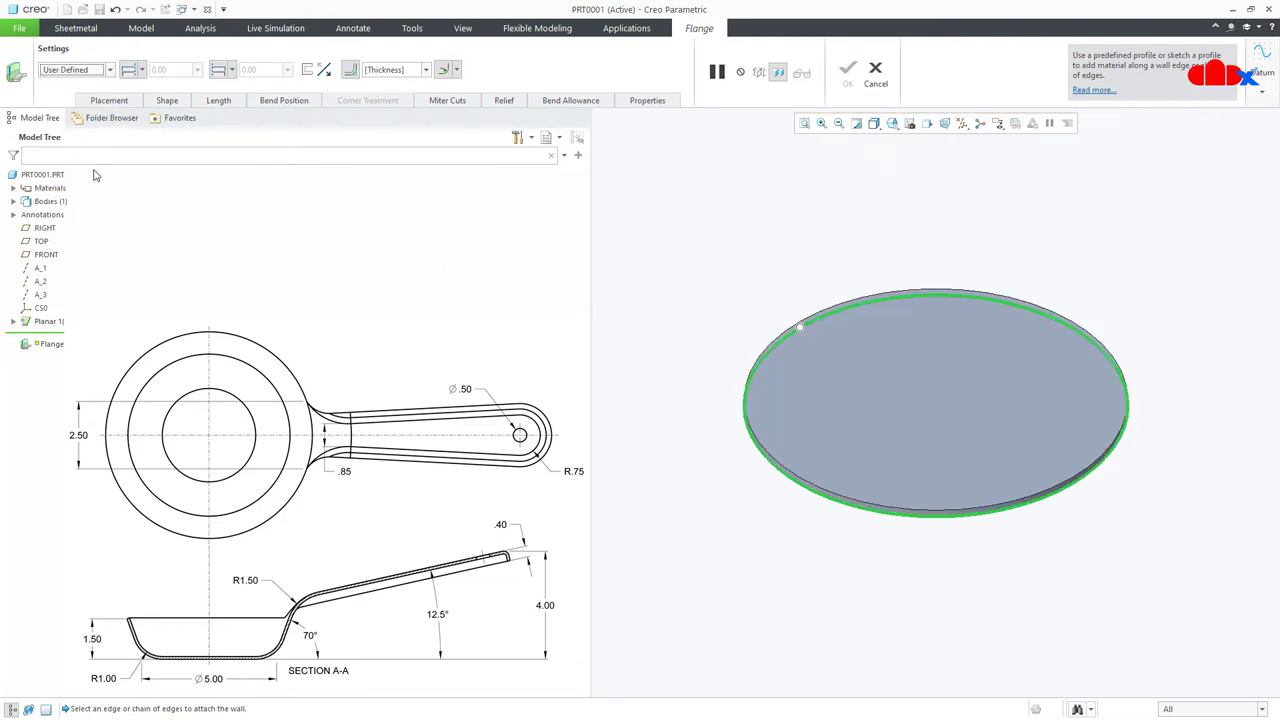
{"action": "left_click", "coordinate": [166, 102]}
{"action": "left_click", "coordinate": [174, 150]}
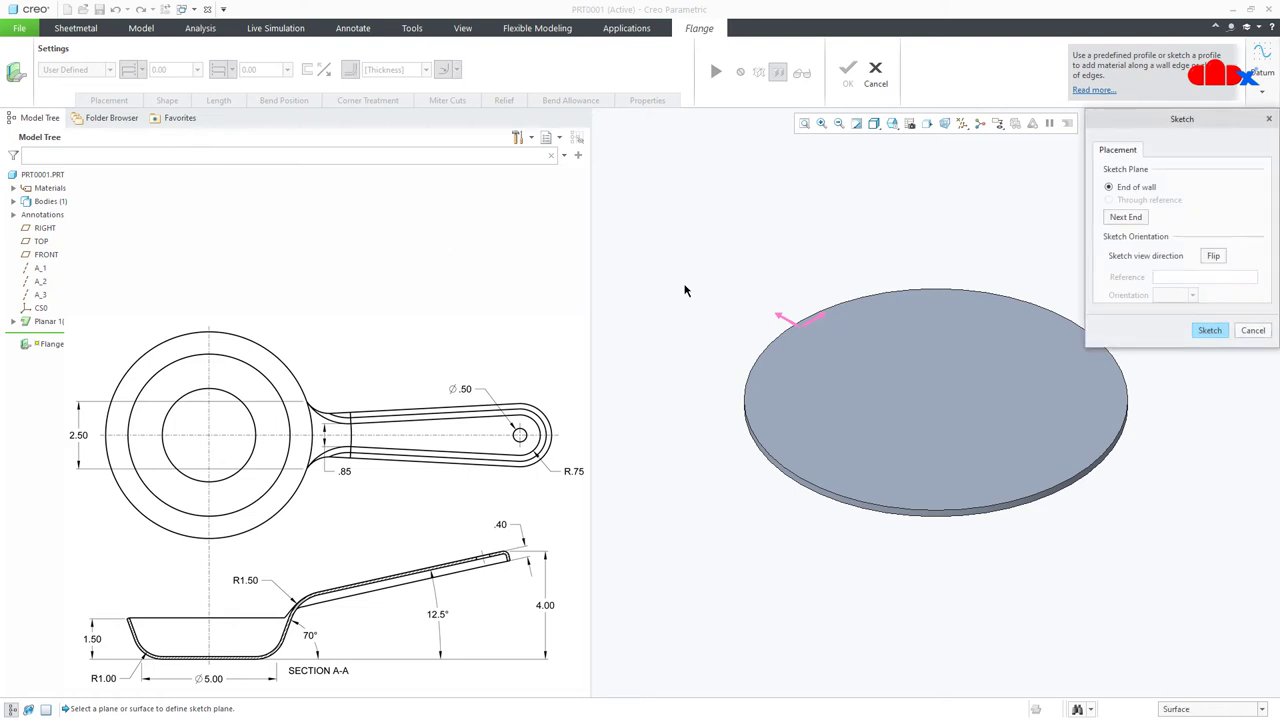
{"action": "left_click", "coordinate": [1209, 331]}
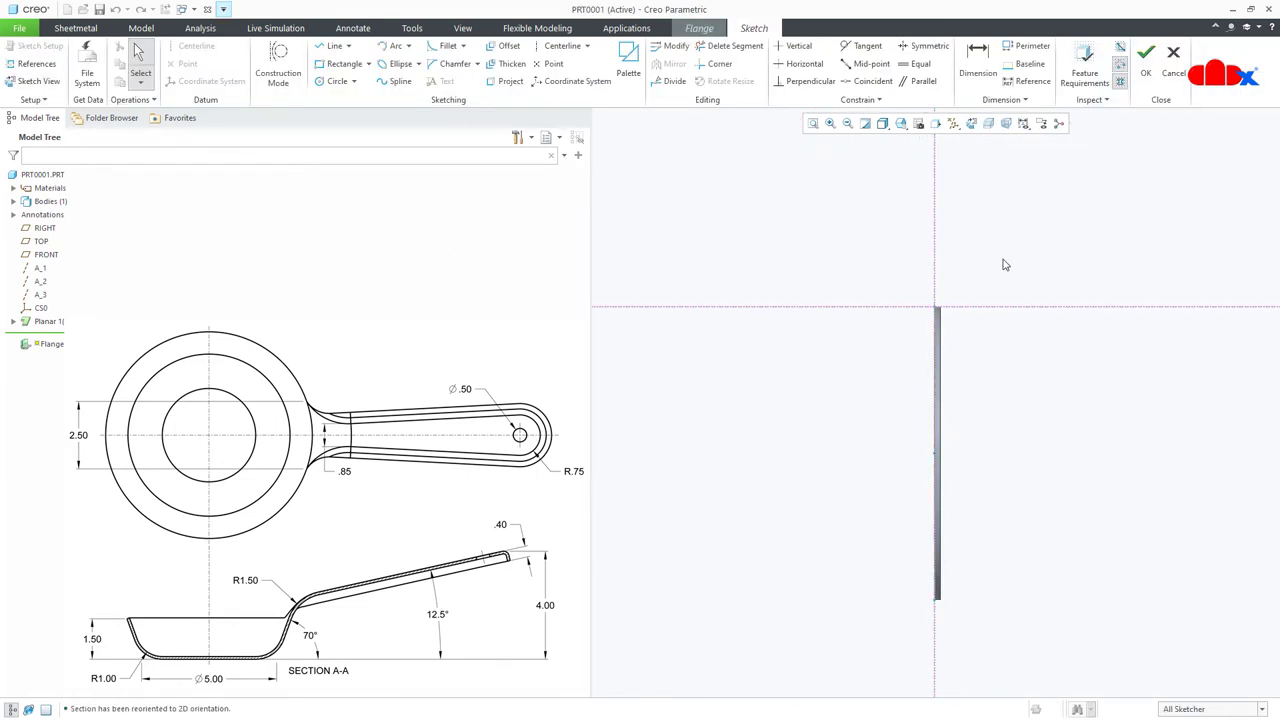
- Draw the profile line rising right from the wall edge, 1.50 wide horizontally
{"action": "right_click", "coordinate": [1003, 262]}
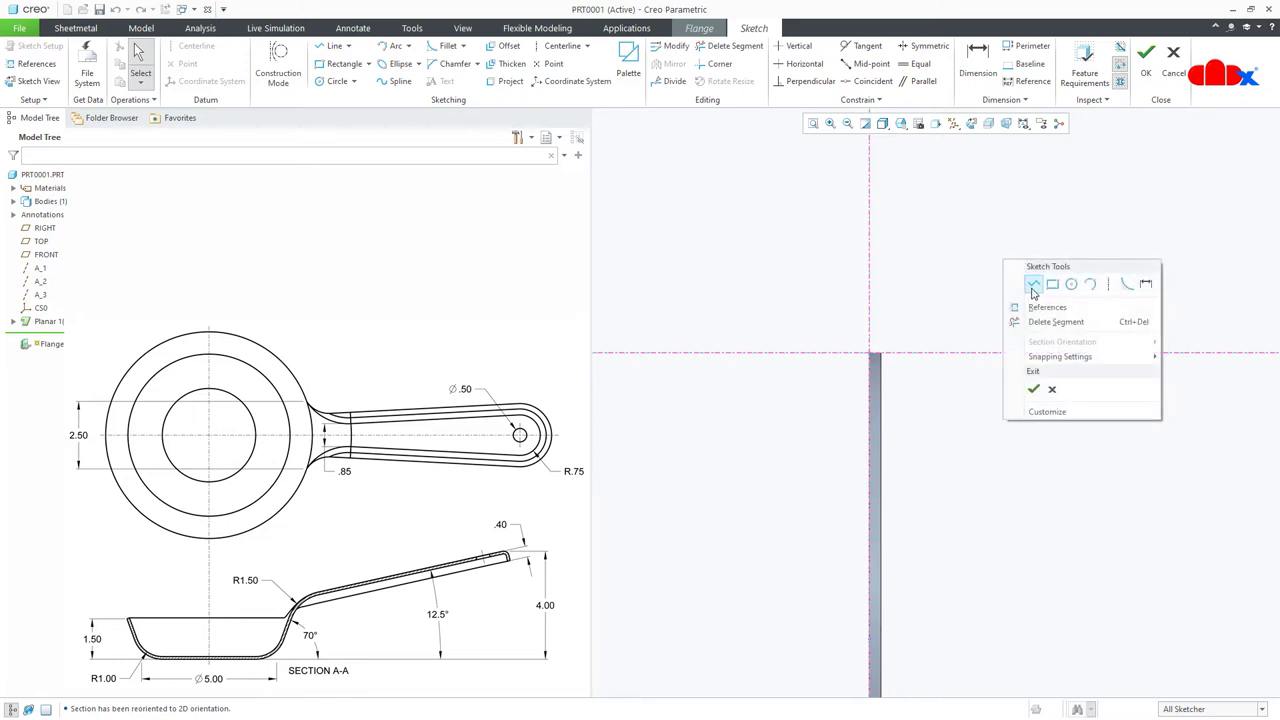
{"action": "left_click", "coordinate": [1033, 285]}
{"action": "left_click", "coordinate": [871, 353]}
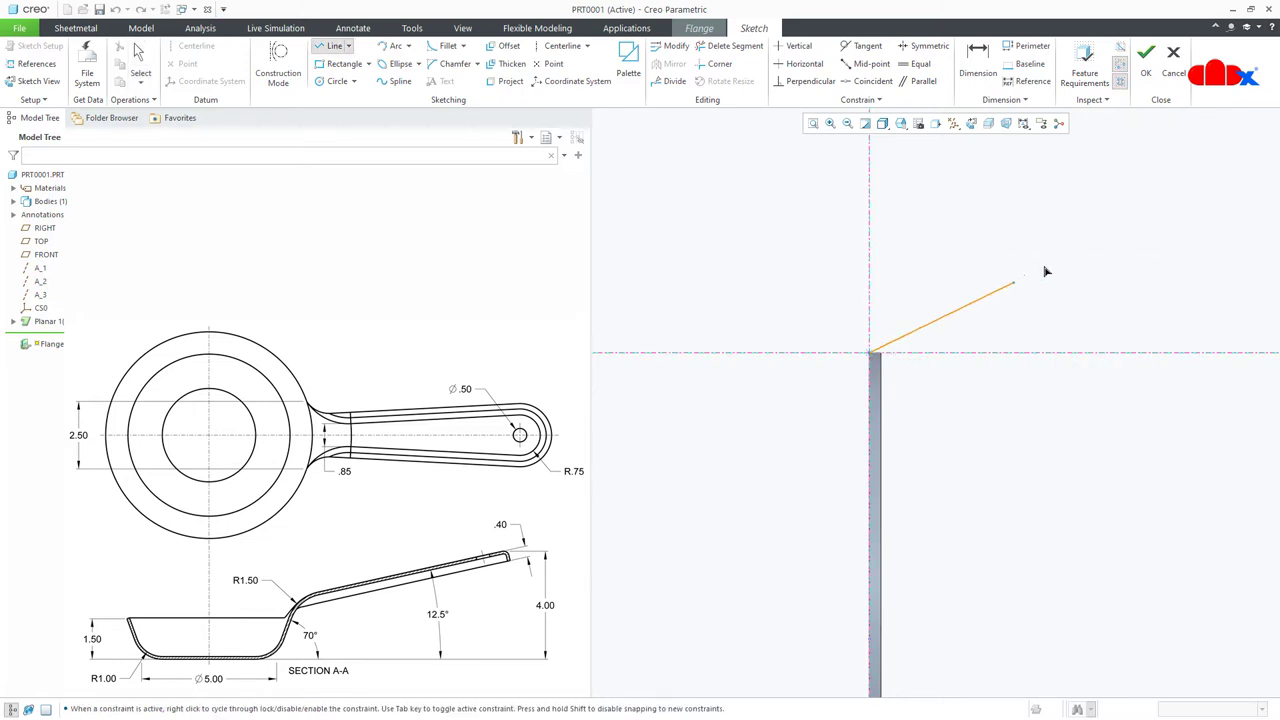
{"action": "left_click", "coordinate": [1110, 234]}
{"action": "middle_click", "coordinate": [1115, 270]}
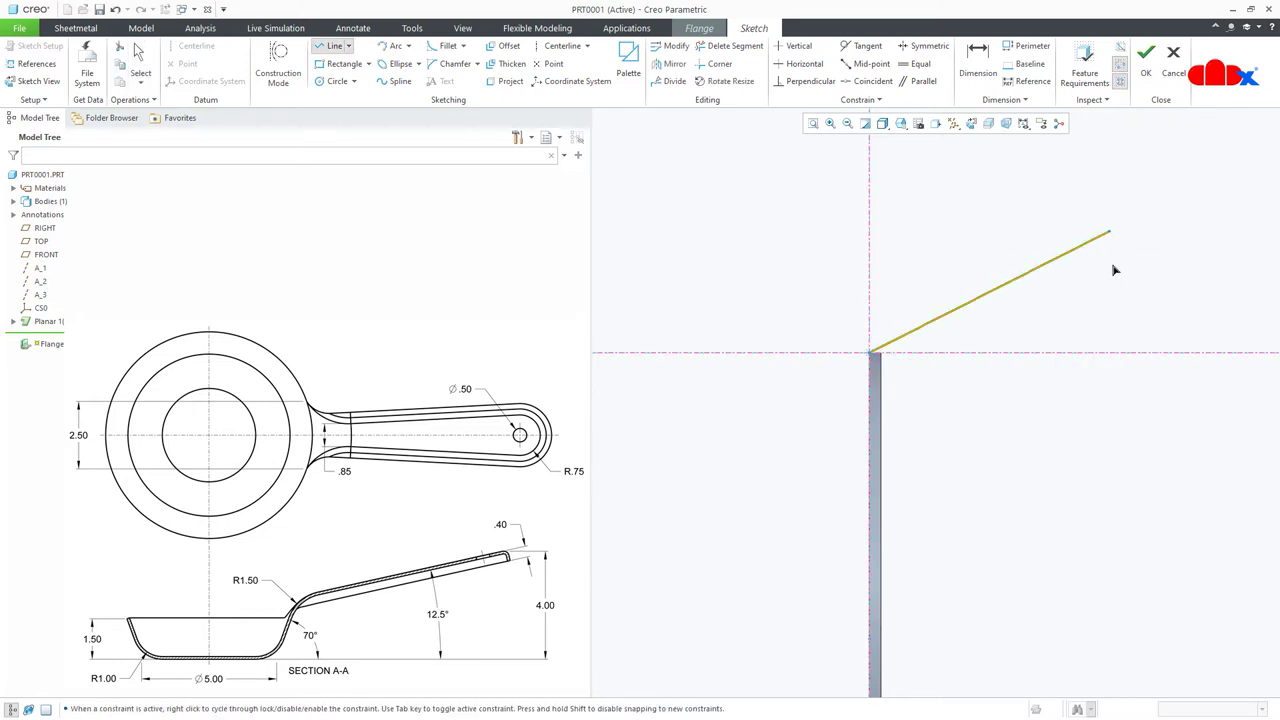
{"action": "right_click", "coordinate": [1115, 268]}
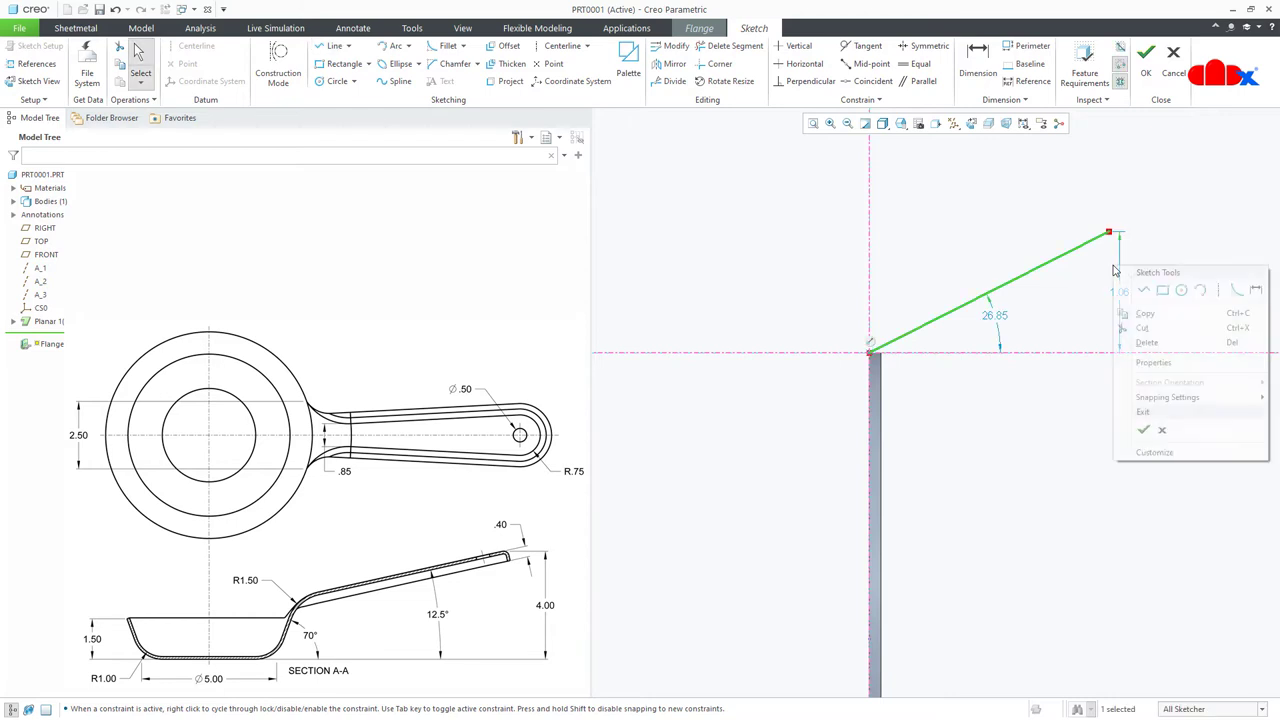
{"action": "left_click", "coordinate": [1256, 291]}
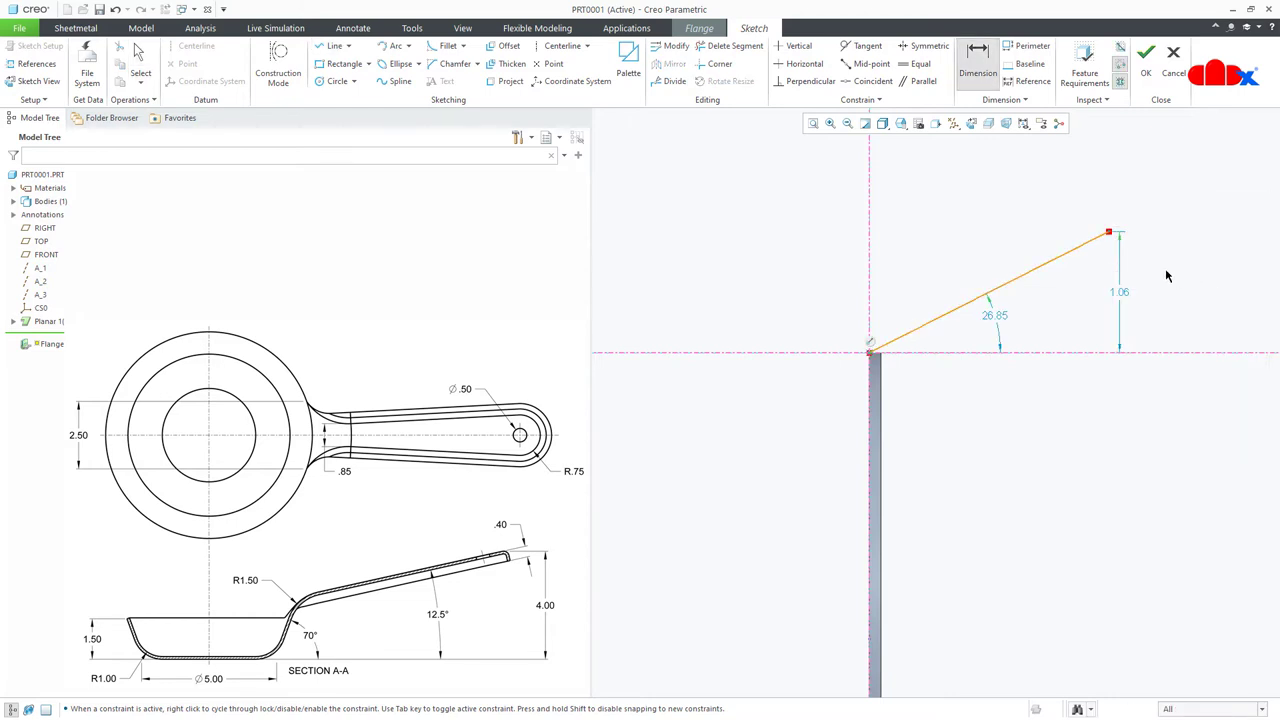
{"action": "left_click", "coordinate": [869, 236]}
{"action": "middle_click", "coordinate": [950, 208]}
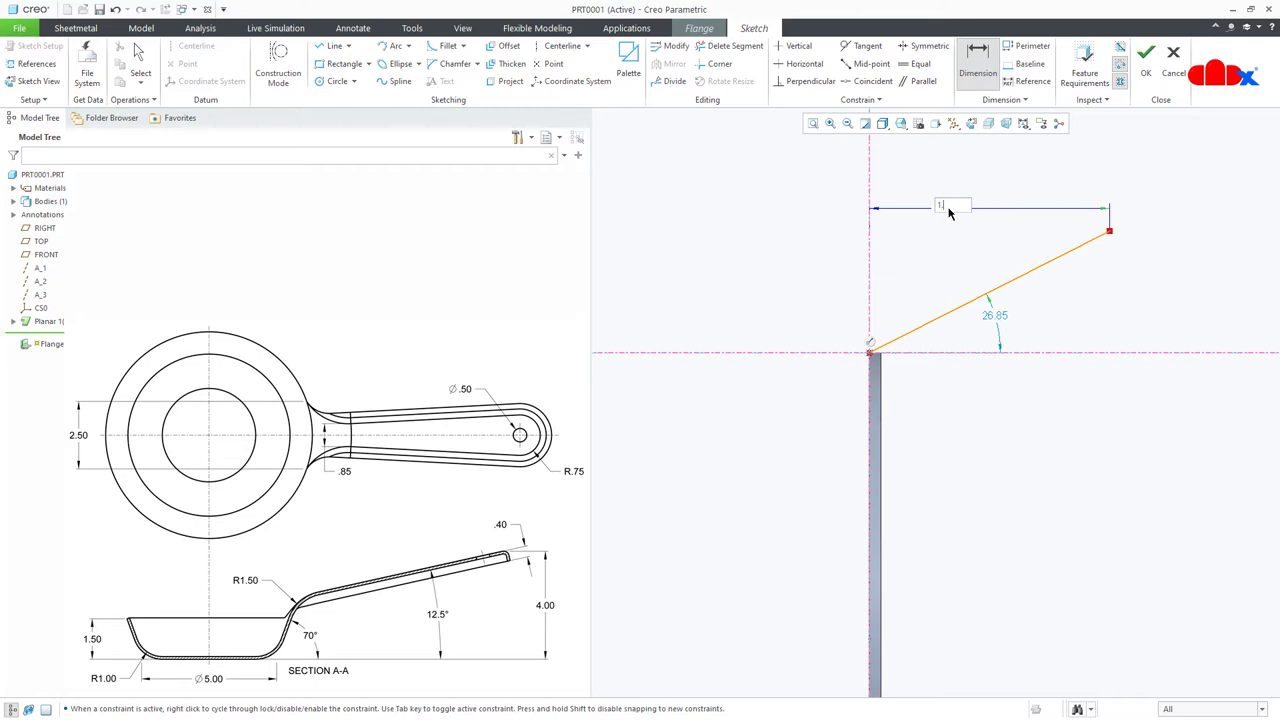
{"action": "type", "text": "1.5"}
{"action": "key", "text": "Return"}
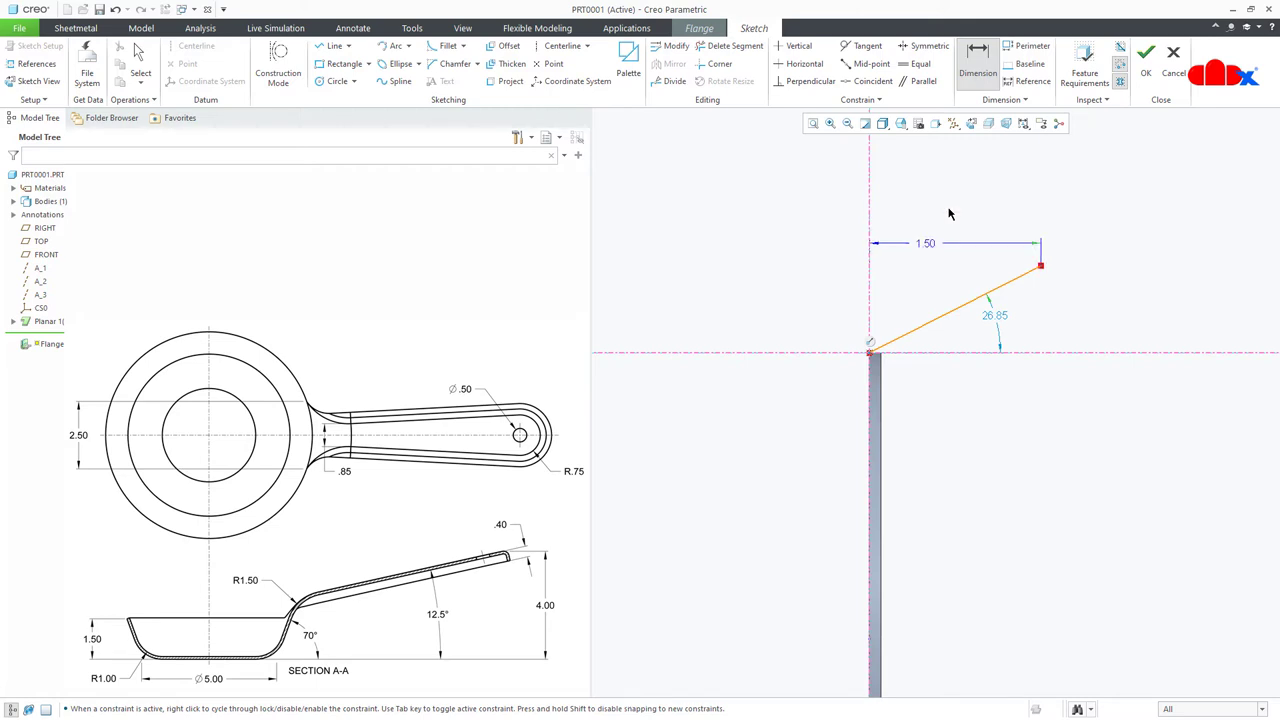
- Set the line's angle to the centerline at 70° and finish the sketch
{"action": "left_click", "coordinate": [931, 318]}
{"action": "left_click", "coordinate": [870, 276]}
{"action": "middle_click", "coordinate": [895, 283]}
{"action": "type", "text": "70"}
{"action": "key", "text": "Return"}
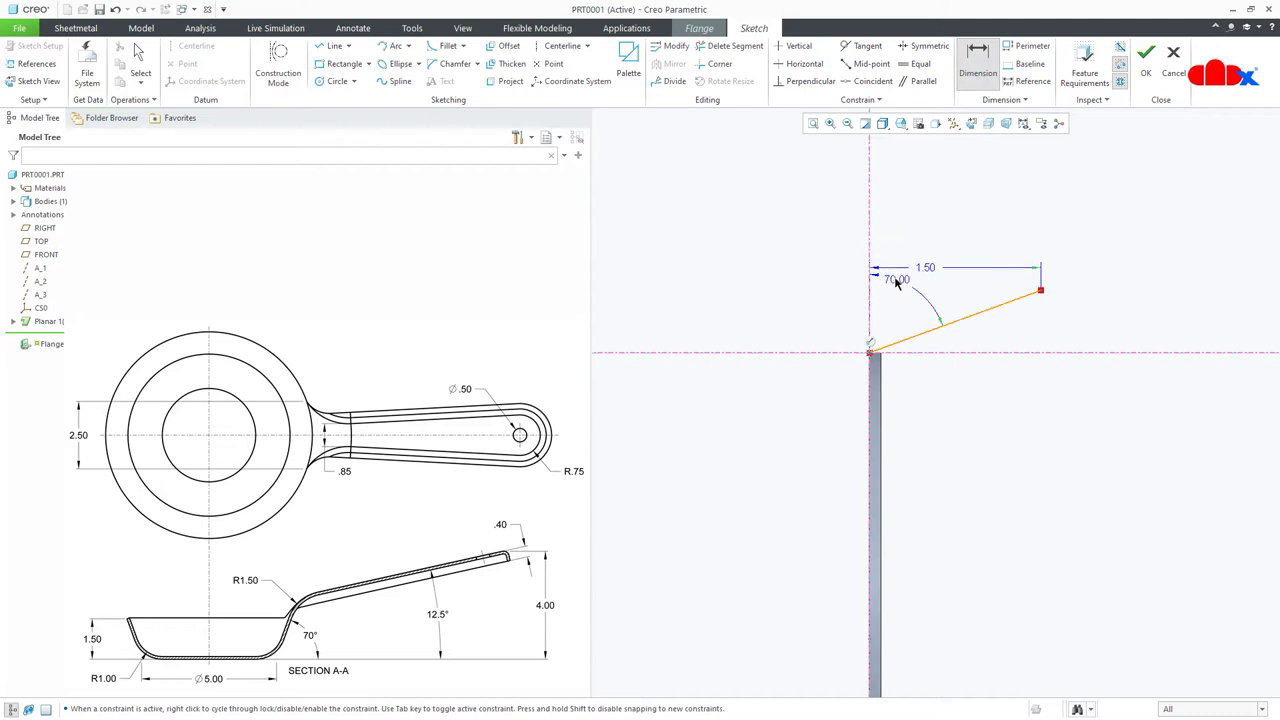
{"action": "right_click", "coordinate": [896, 283]}
{"action": "left_click", "coordinate": [922, 408]}
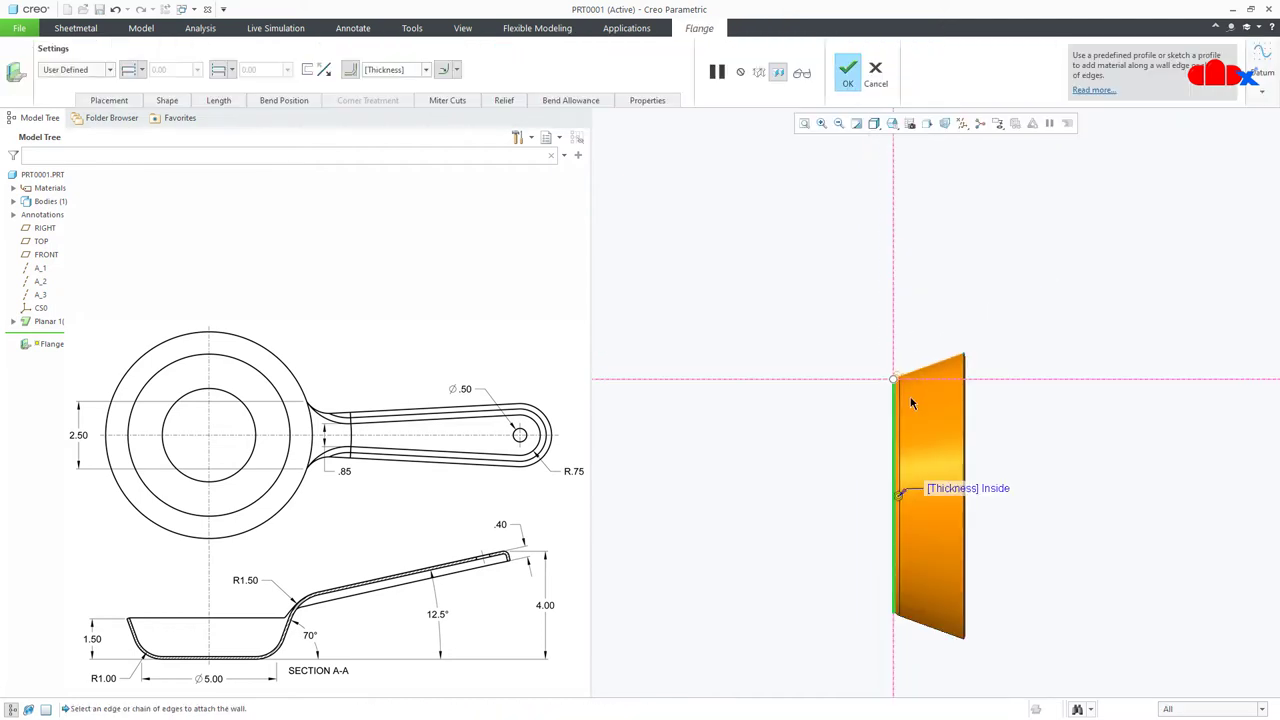
- Enter 1.00 as the flange thickness and complete Flange 1
{"action": "mouse_move", "coordinate": [923, 408]}
{"action": "middle_mouse_down"}
{"action": "mouse_move", "coordinate": [843, 460]}
{"action": "mouse_move", "coordinate": [811, 420]}
{"action": "mouse_move", "coordinate": [989, 549]}
{"action": "mouse_move", "coordinate": [966, 530]}
{"action": "middle_mouse_up"}
{"action": "left_click", "coordinate": [390, 70]}
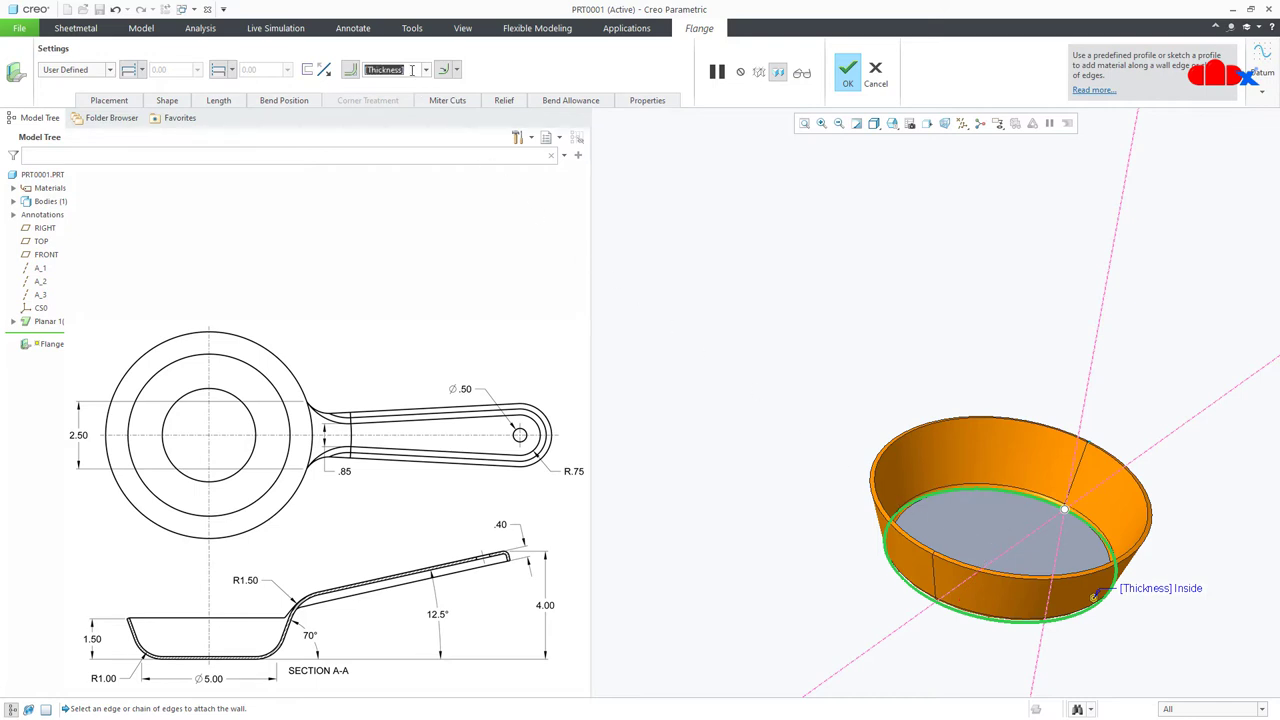
{"action": "type", "text": "1"}
{"action": "key", "text": "Return"}
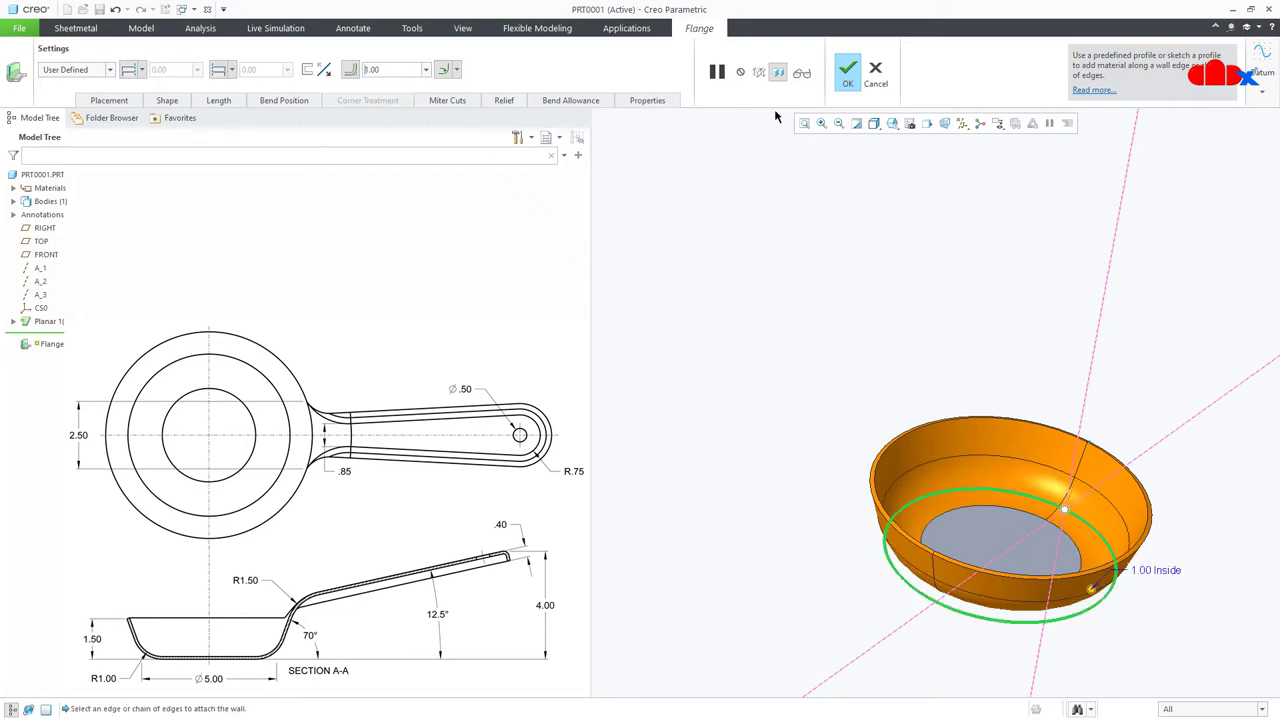
{"action": "left_click", "coordinate": [847, 74]}
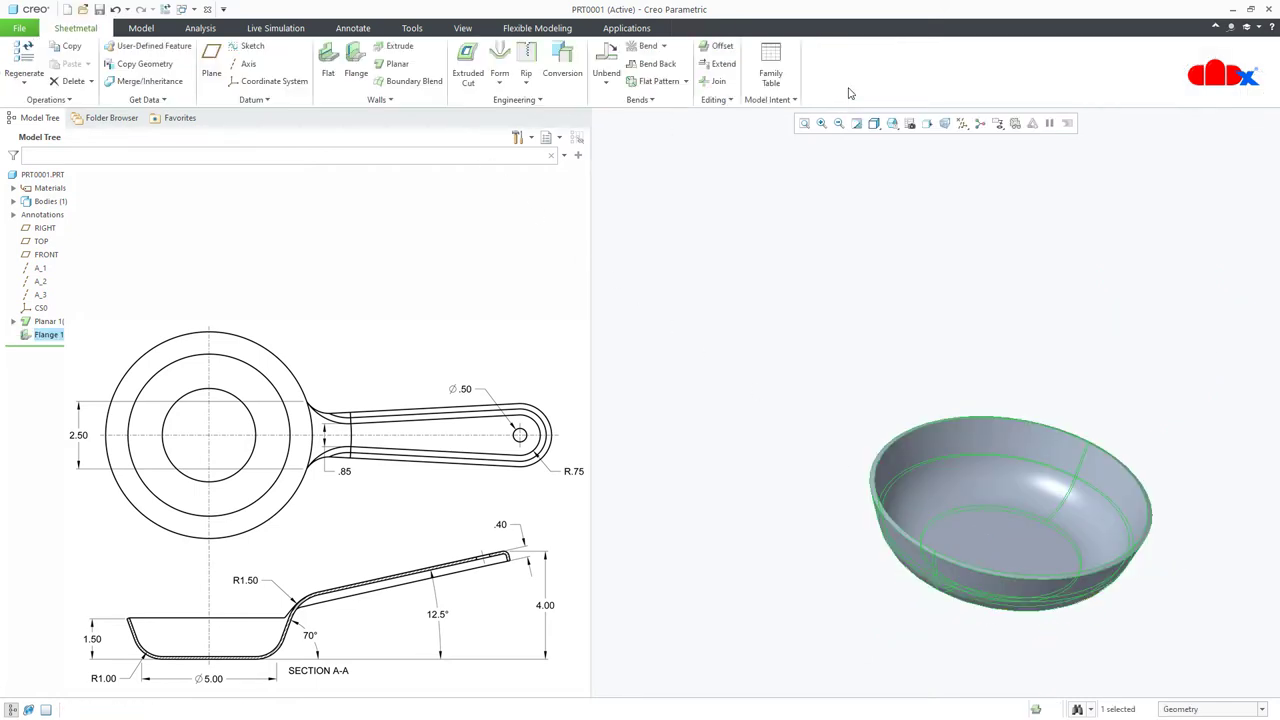
{"action": "left_click", "coordinate": [760, 375]}
{"action": "key", "text": "ctrl+d"}
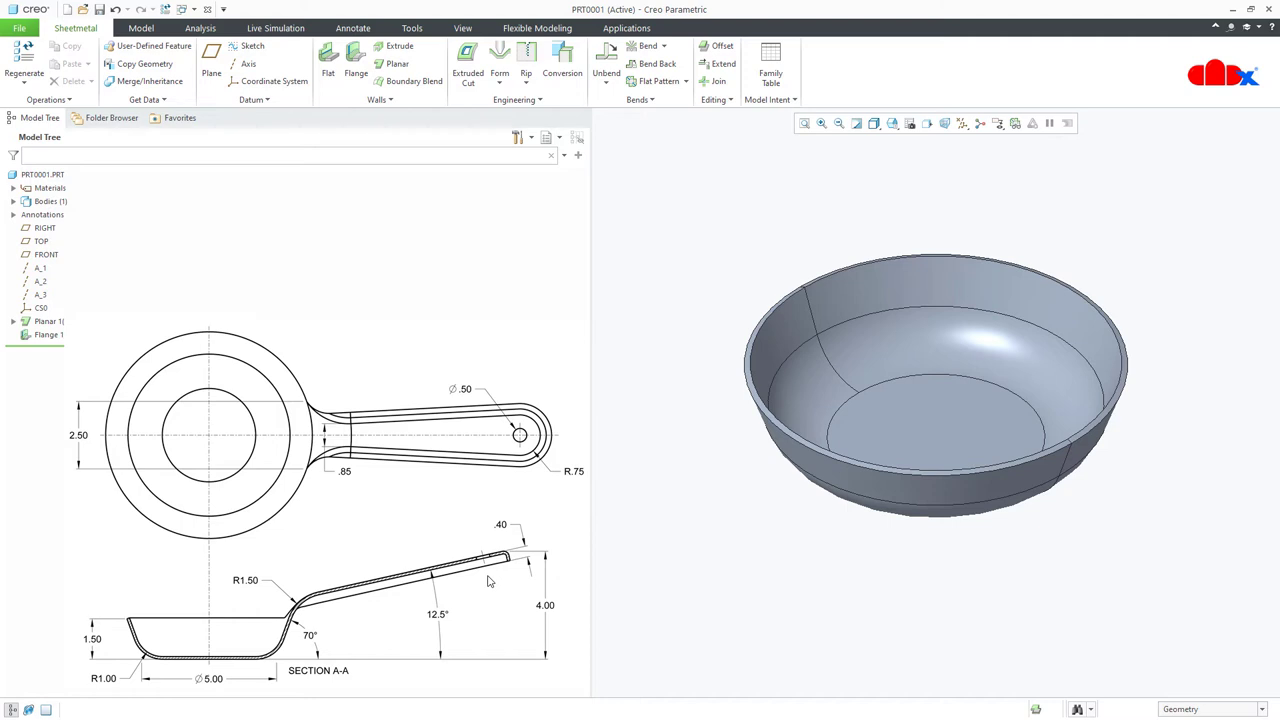
- Attach a second User Defined flange to the bowl's rim and start its profile sketch
{"action": "left_click", "coordinate": [355, 62]}
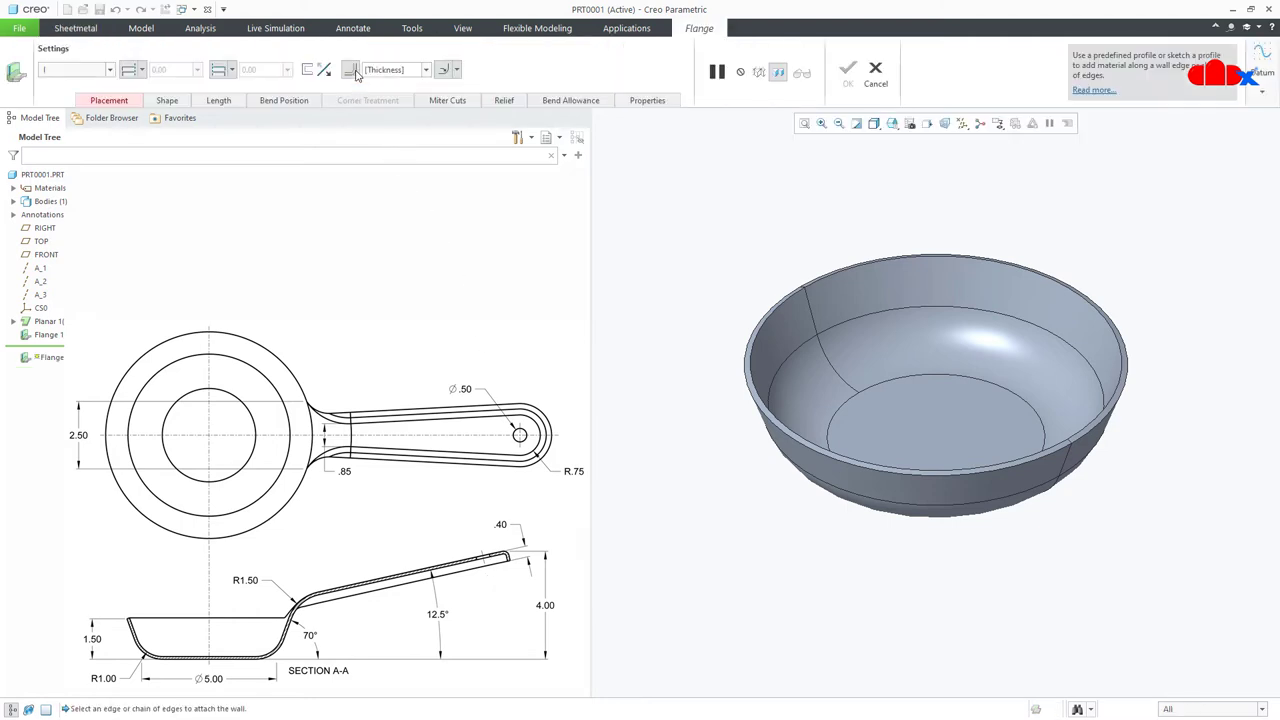
{"action": "left_click", "coordinate": [751, 344]}
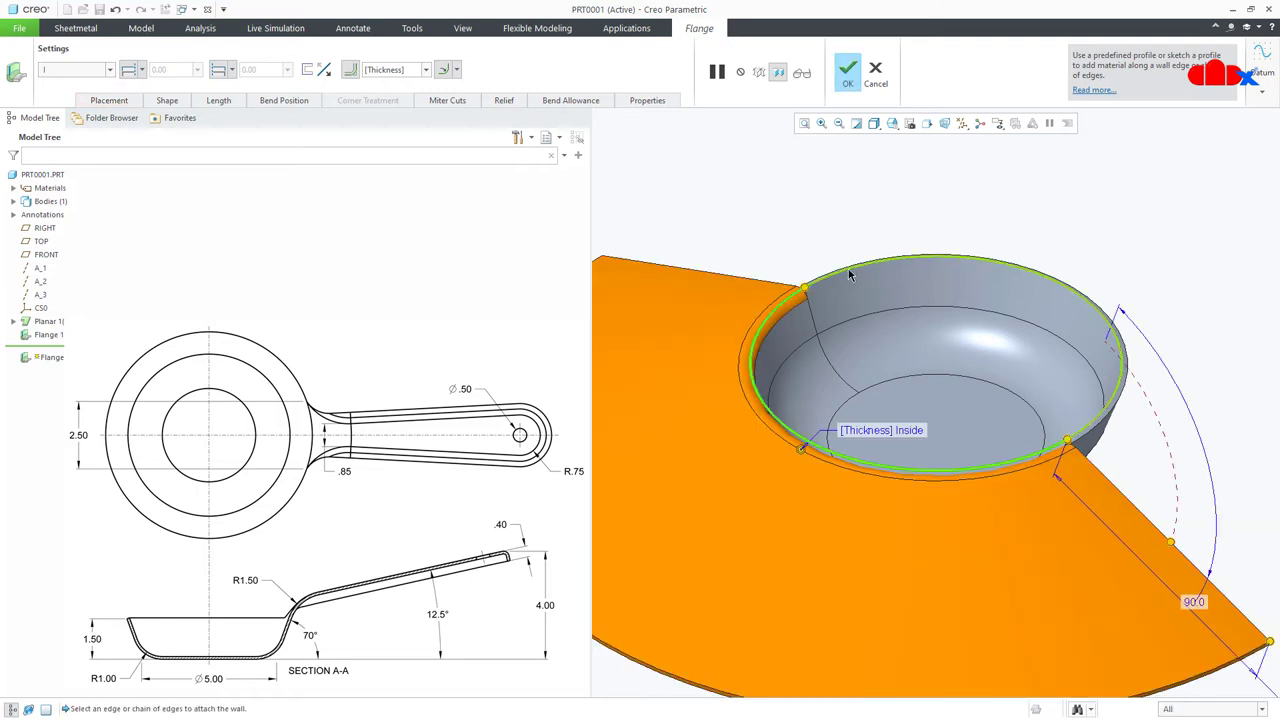
{"action": "scroll", "coordinate": [852, 290], "scroll_direction": "down", "scroll_amount": 3}
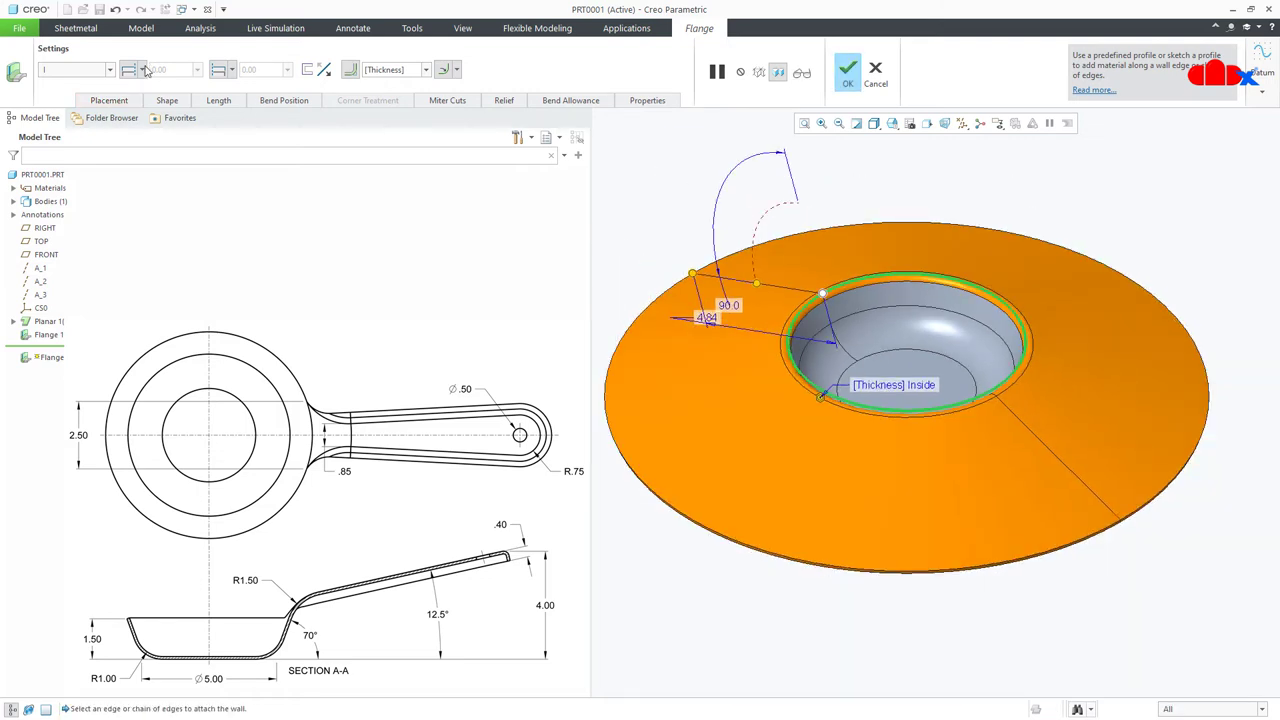
{"action": "left_click", "coordinate": [110, 70]}
{"action": "left_click", "coordinate": [65, 185]}
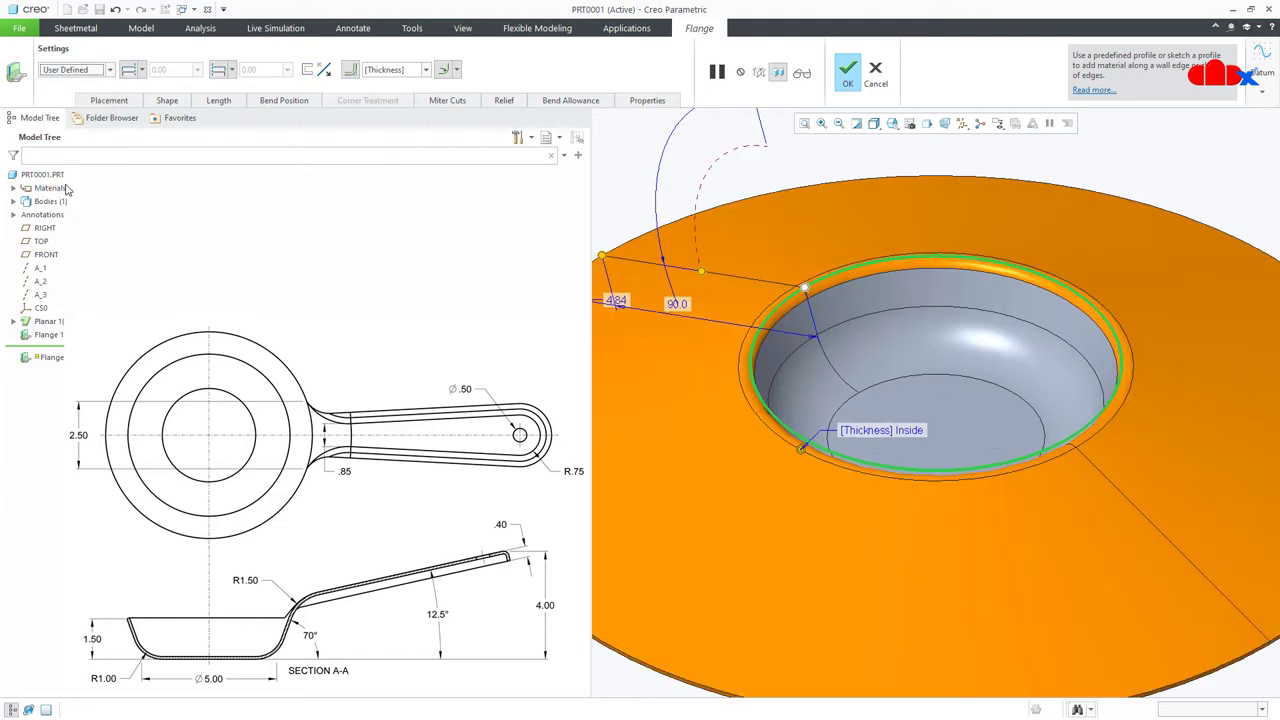
{"action": "left_click", "coordinate": [166, 101]}
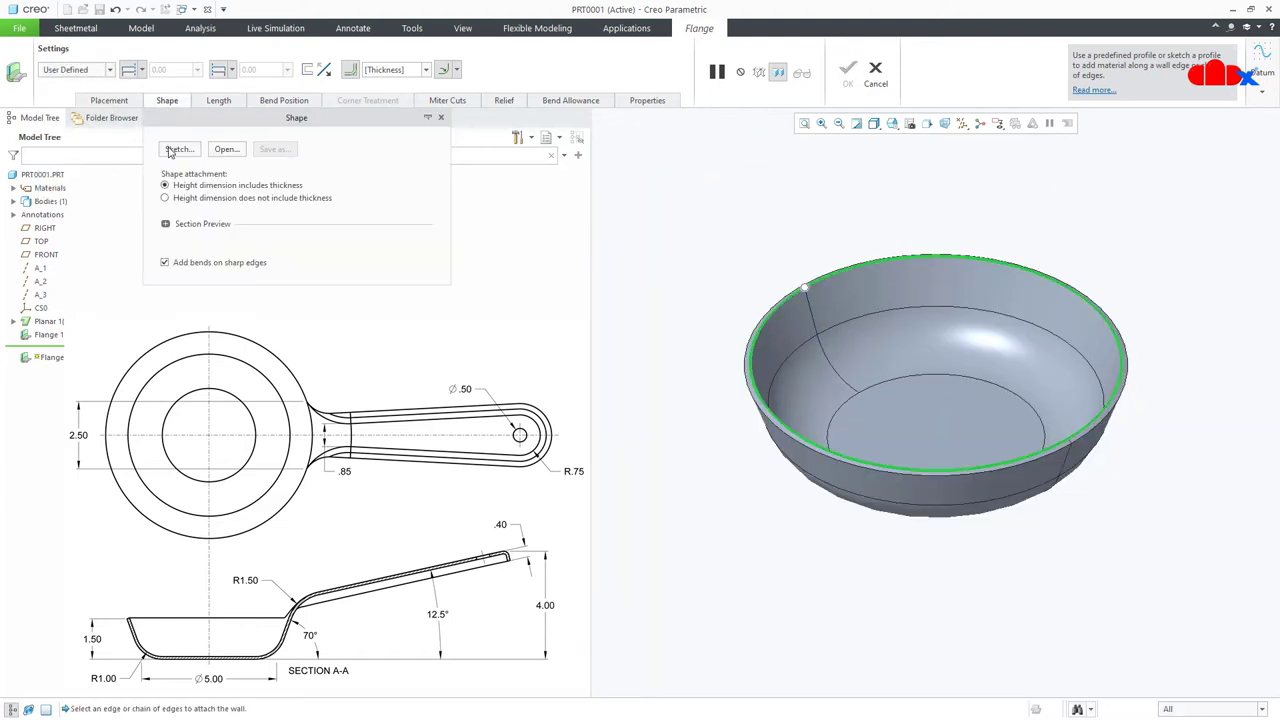
{"action": "left_click", "coordinate": [178, 149]}
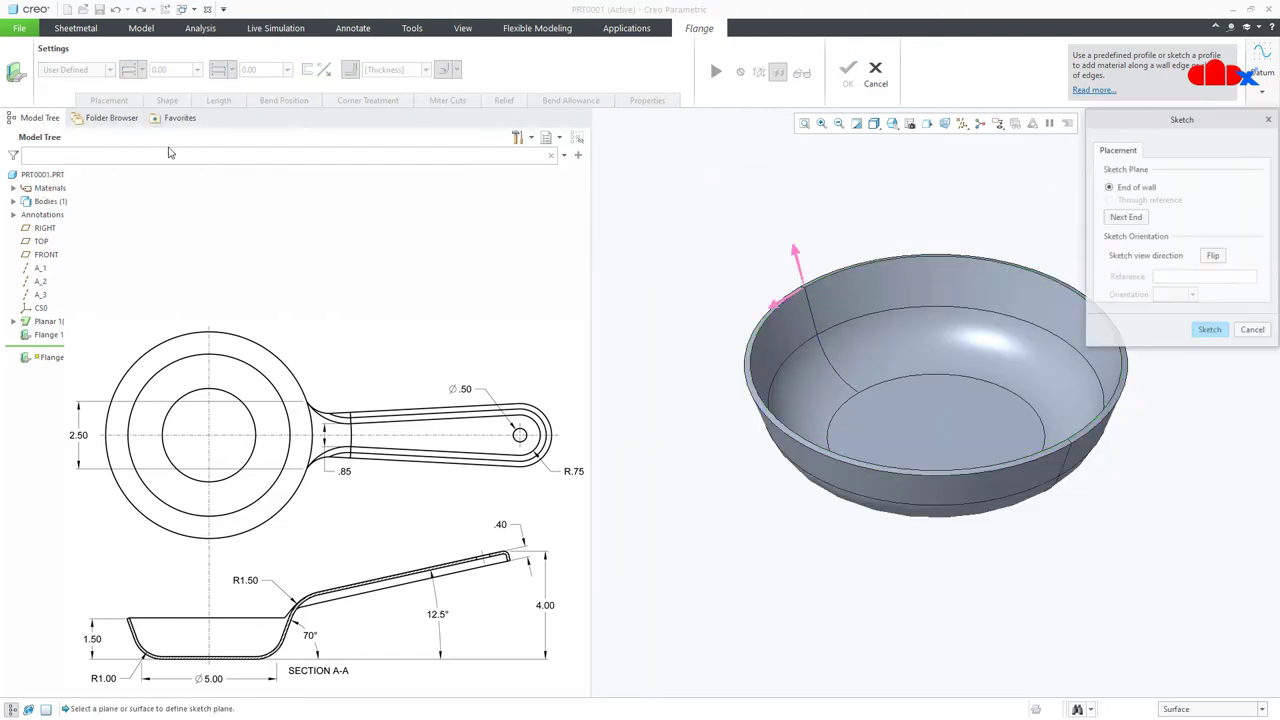
{"action": "left_click", "coordinate": [1209, 331]}
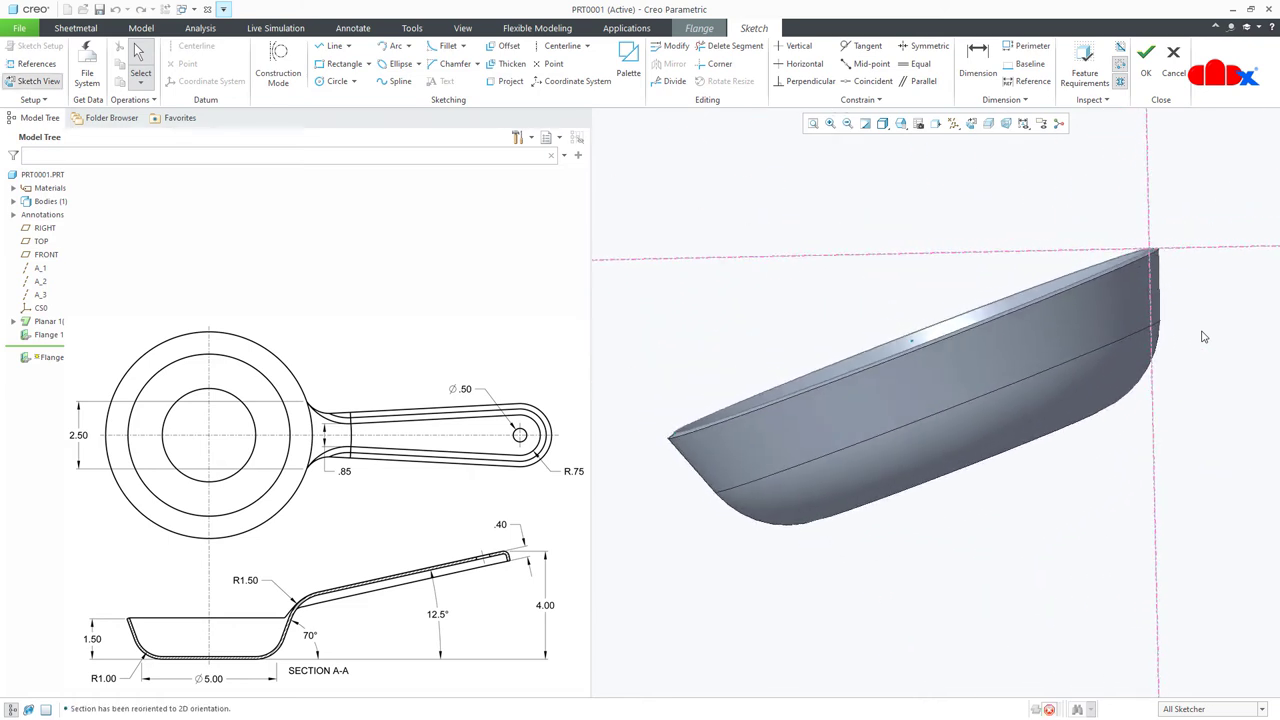
- Add the RIGHT and TOP datum planes as sketch references
{"action": "scroll", "coordinate": [848, 443], "scroll_direction": "up", "scroll_amount": 3}
{"action": "scroll", "coordinate": [925, 408], "scroll_direction": "down", "scroll_amount": 3}
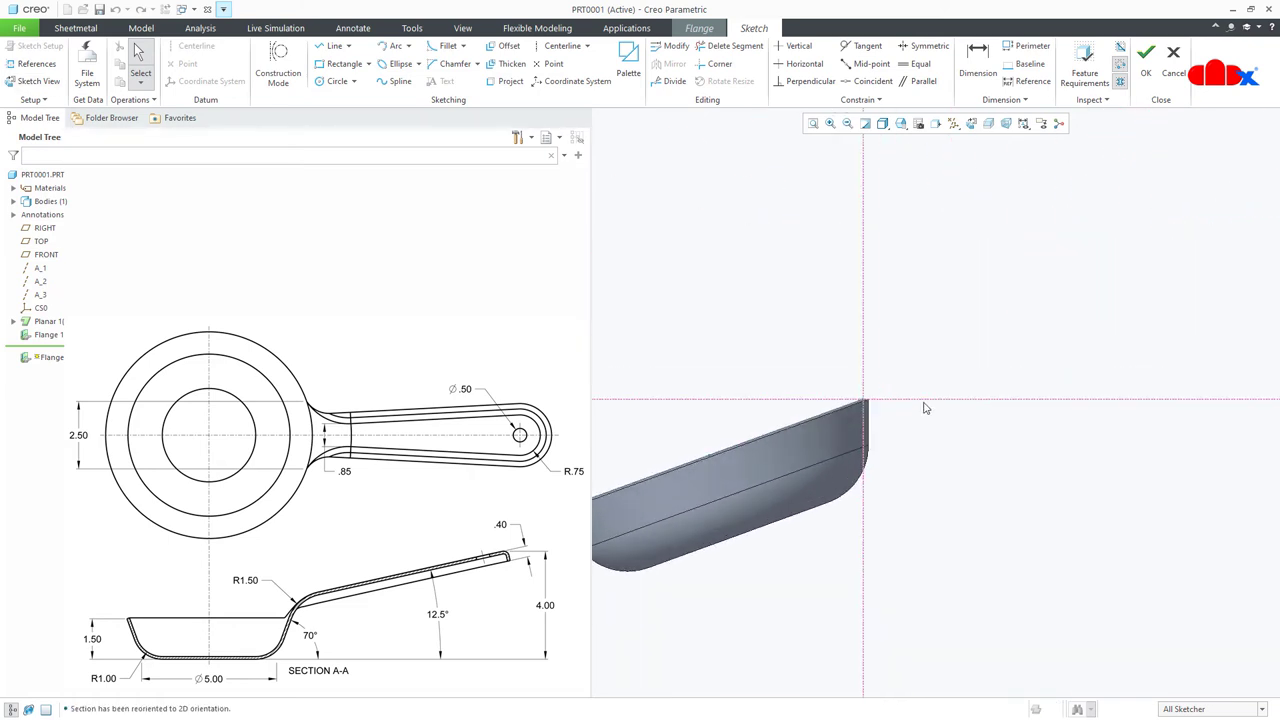
{"action": "left_click", "coordinate": [40, 64]}
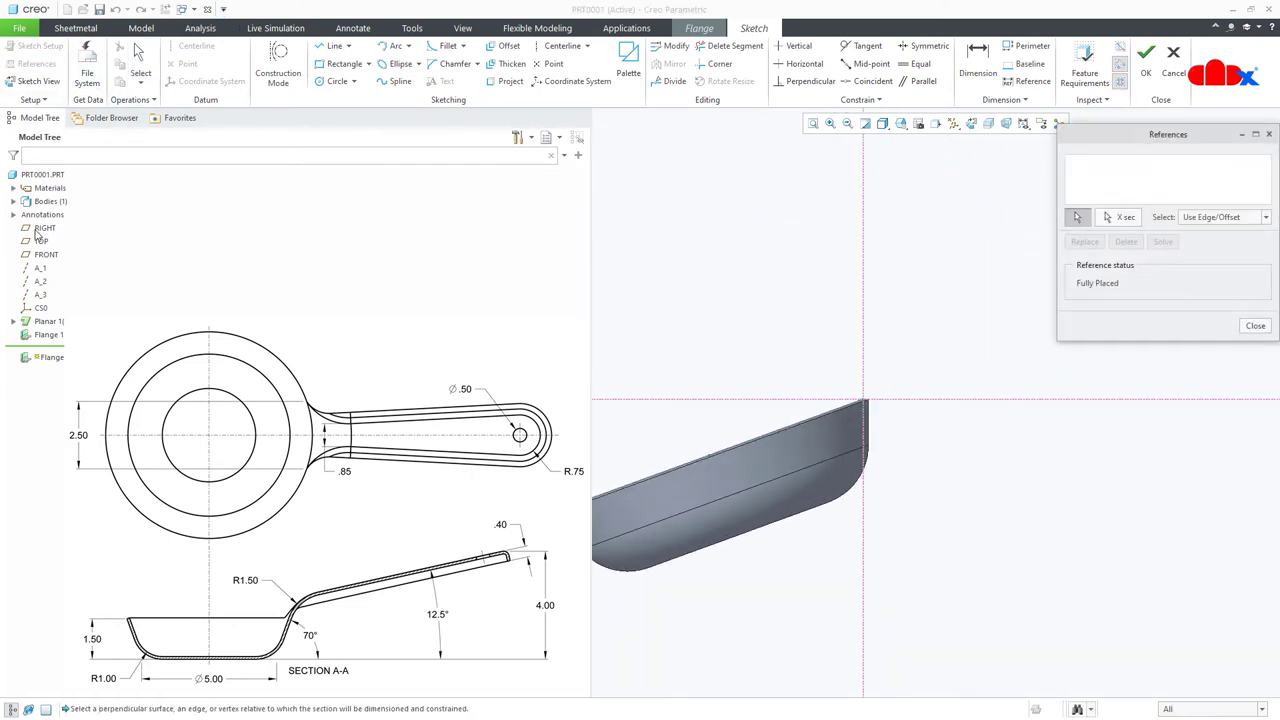
{"action": "left_click", "coordinate": [40, 229]}
{"action": "left_click", "coordinate": [40, 241]}
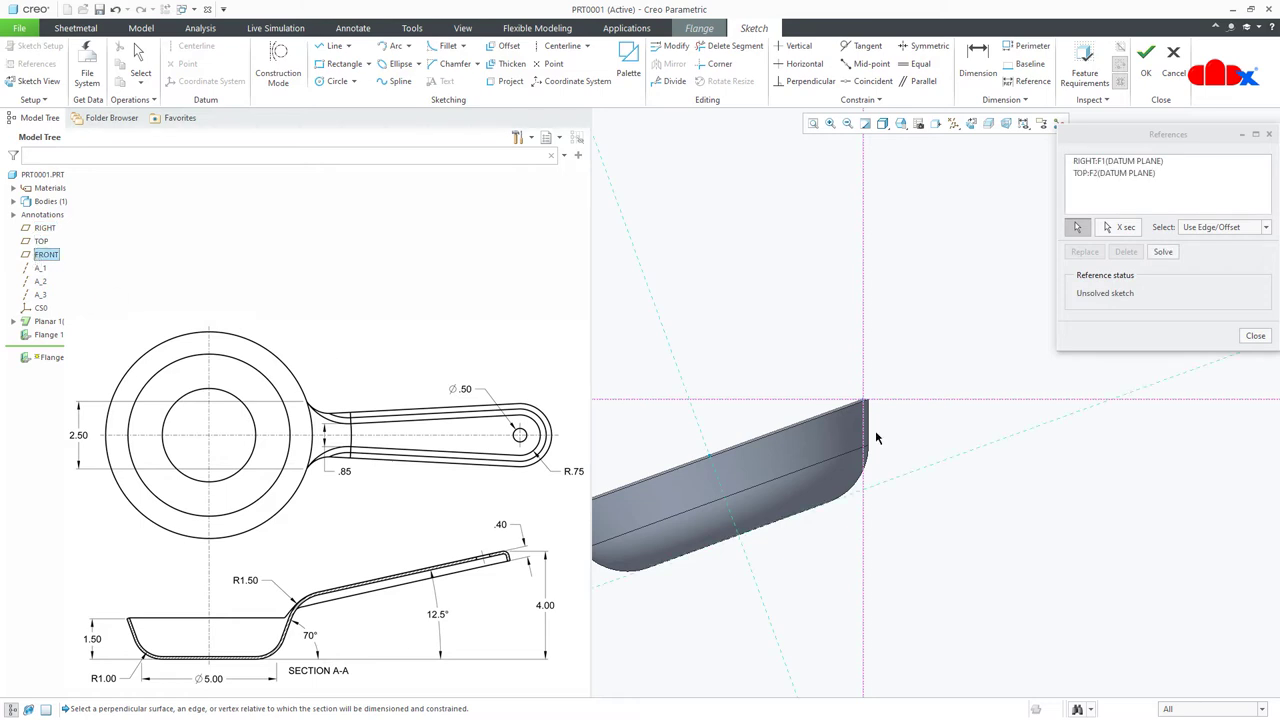
{"action": "left_click", "coordinate": [1255, 336]}
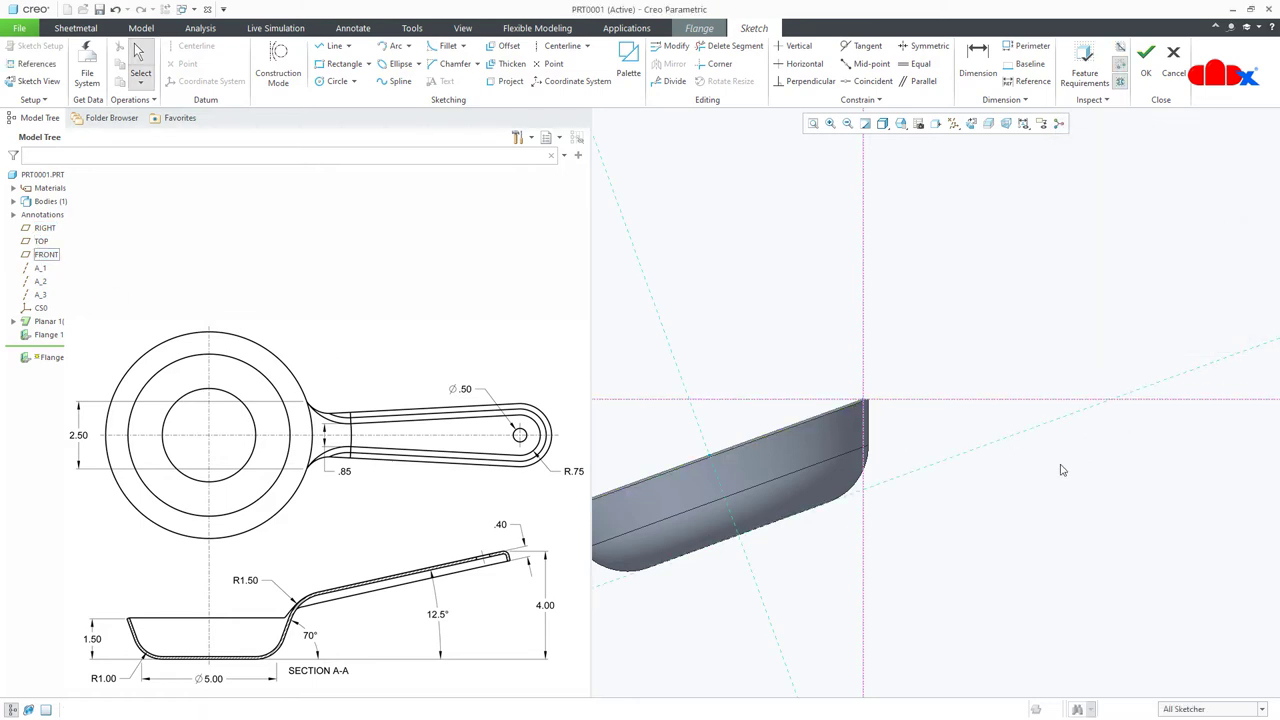
- Draw a 3-point arc (R 0.71) rising from the rim corner
{"action": "right_click", "coordinate": [997, 518]}
{"action": "left_click", "coordinate": [1083, 537]}
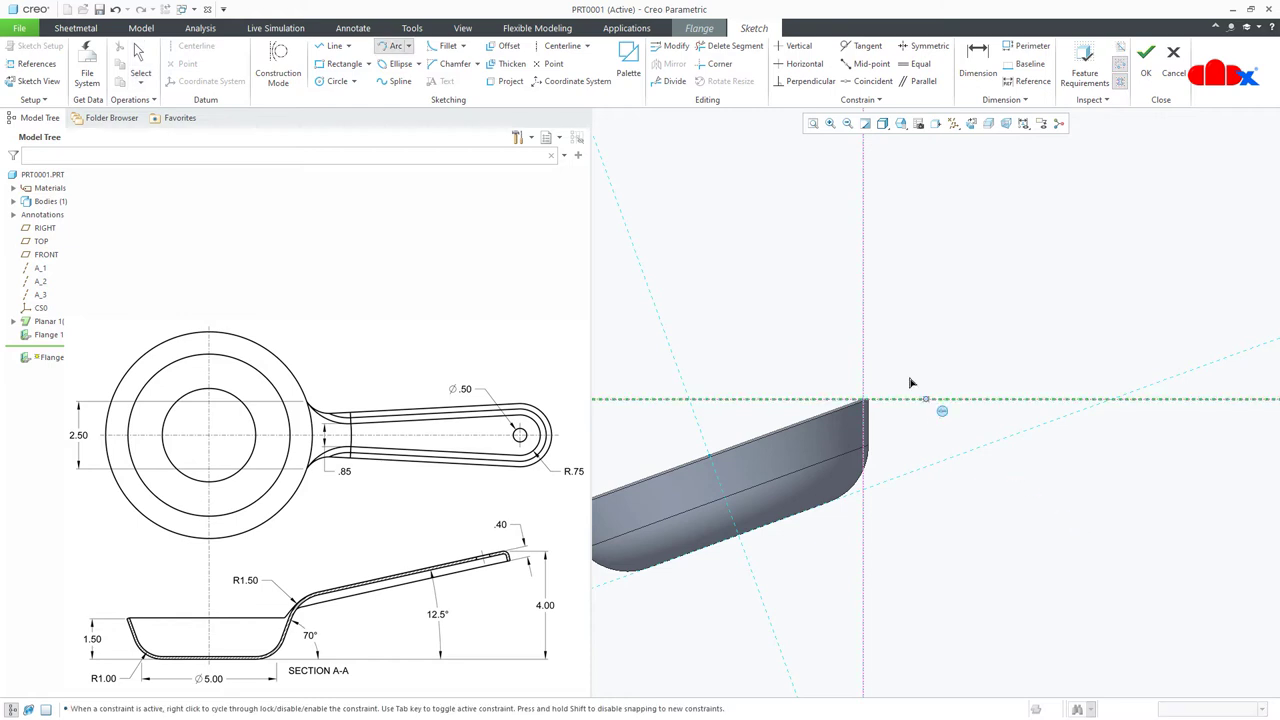
{"action": "scroll", "coordinate": [914, 380], "scroll_direction": "up", "scroll_amount": 3}
{"action": "left_click", "coordinate": [801, 437]}
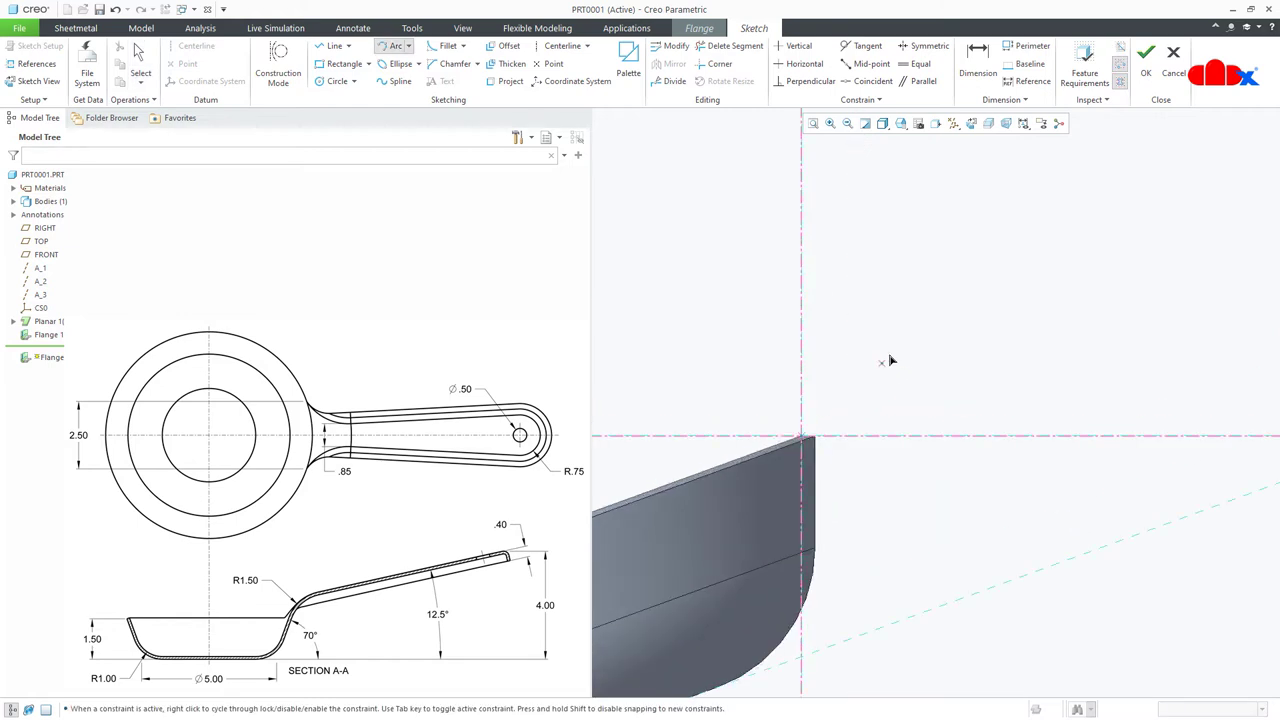
{"action": "left_click", "coordinate": [903, 341]}
{"action": "left_click", "coordinate": [858, 346]}
{"action": "middle_click", "coordinate": [914, 388]}
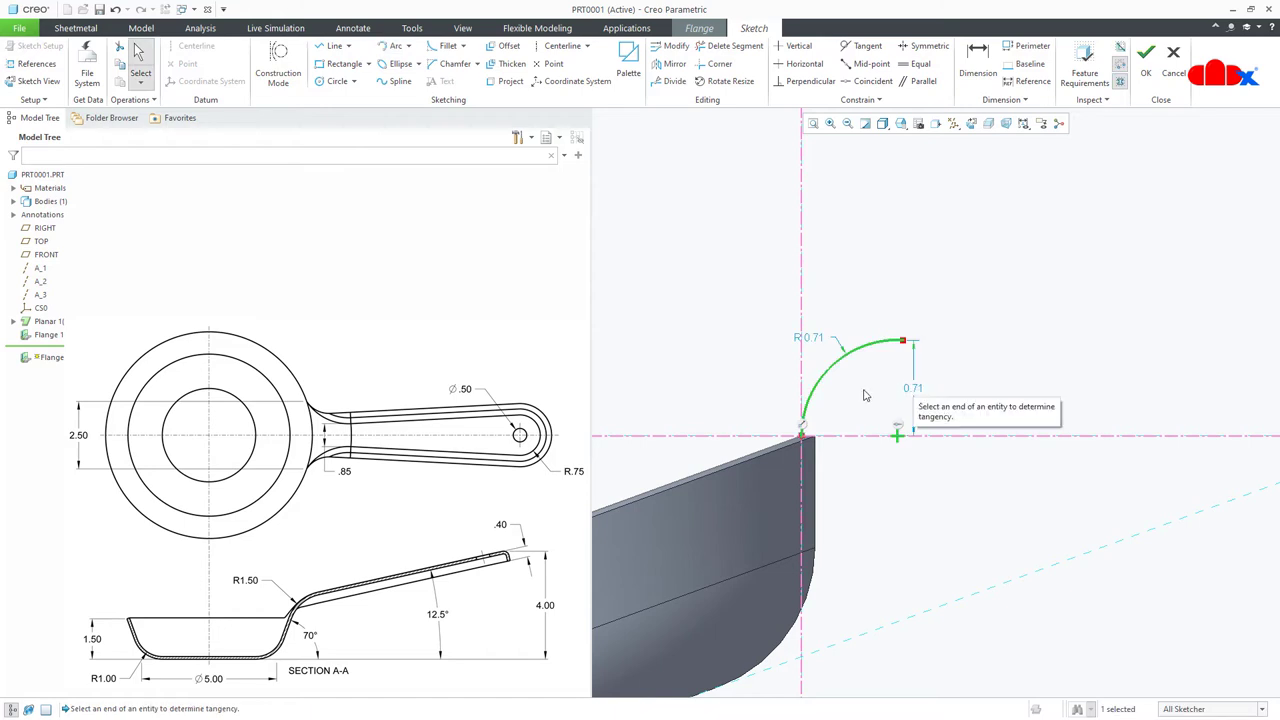
- Draw a line from the arc's end up to the right and trim the sketch
{"action": "right_click", "coordinate": [864, 391]}
{"action": "left_click", "coordinate": [892, 416]}
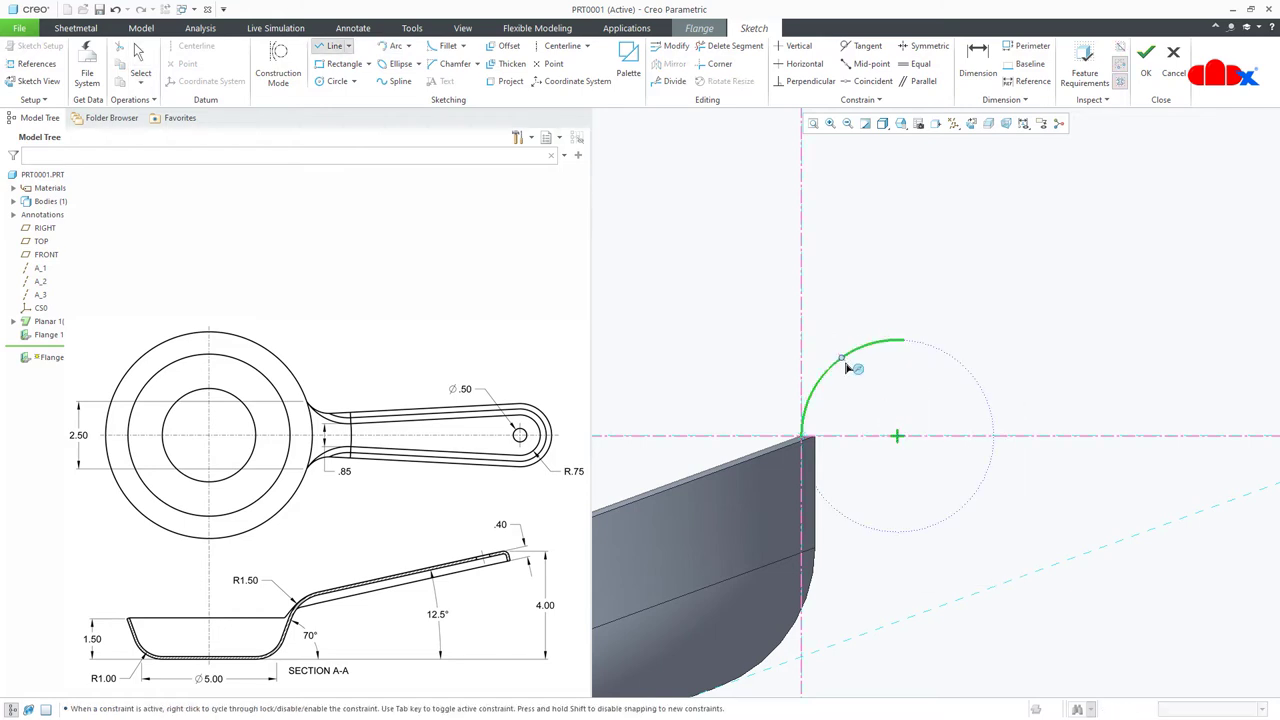
{"action": "left_click", "coordinate": [858, 346]}
{"action": "scroll", "coordinate": [960, 282], "scroll_direction": "up", "scroll_amount": 2}
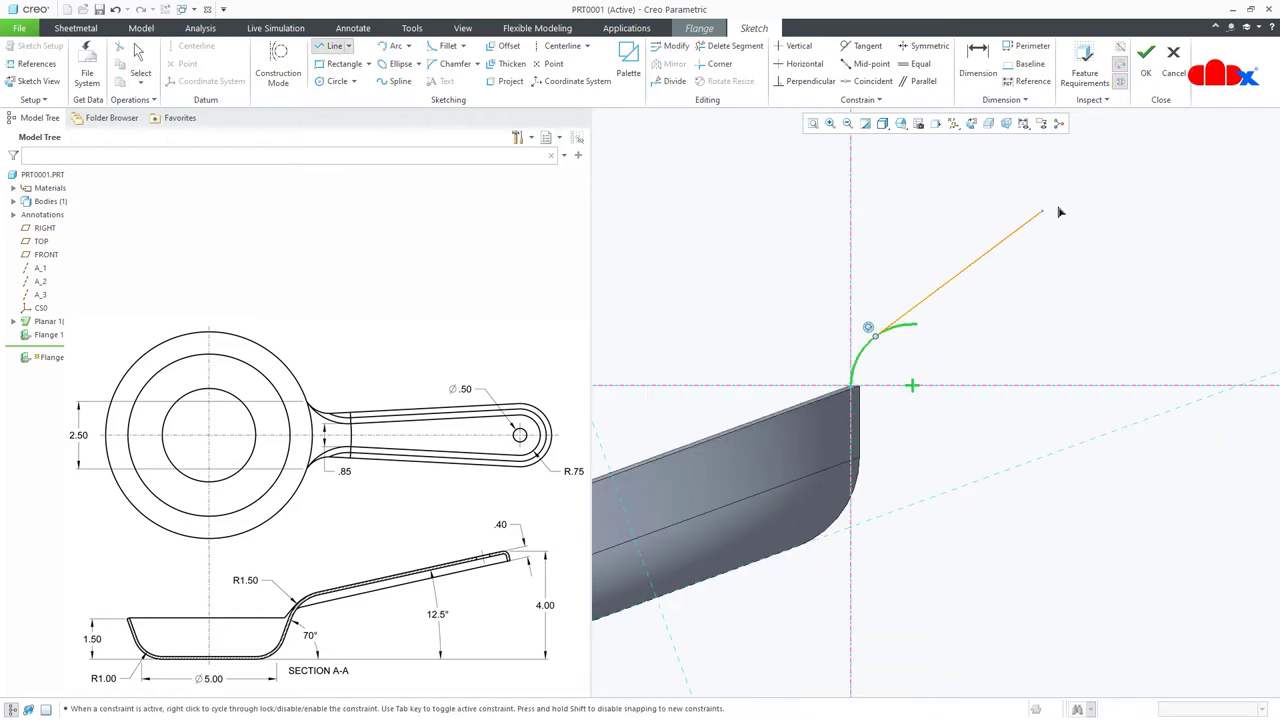
{"action": "left_click", "coordinate": [1110, 160]}
{"action": "middle_click", "coordinate": [1107, 215]}
{"action": "middle_click", "coordinate": [1037, 277]}
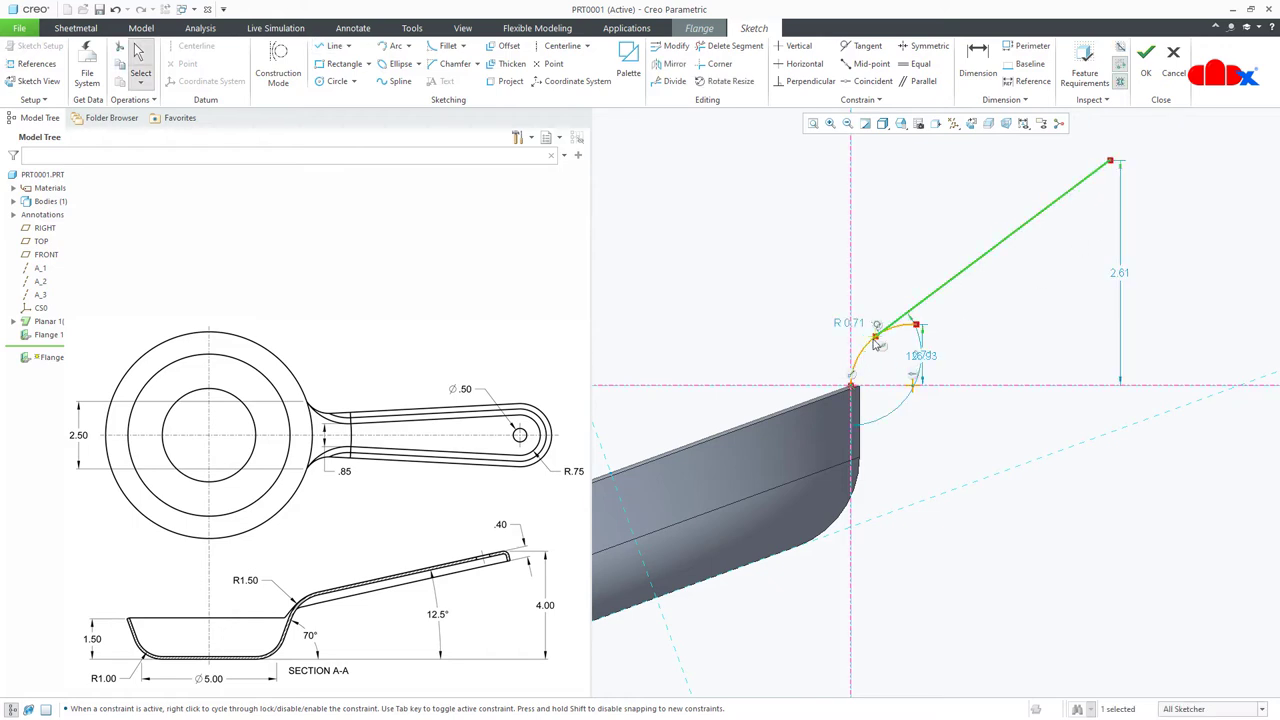
{"action": "left_click", "coordinate": [735, 46]}
{"action": "scroll", "coordinate": [897, 307], "scroll_direction": "down", "scroll_amount": 1}
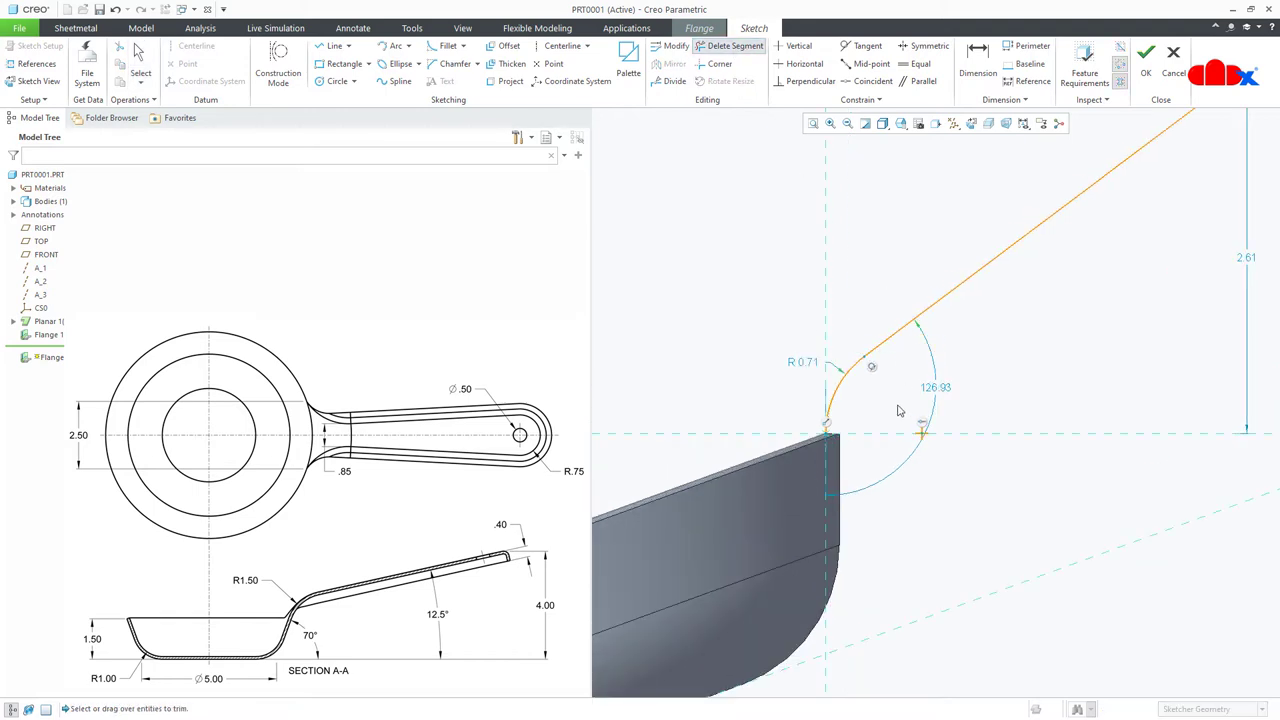
{"action": "middle_click", "coordinate": [898, 411]}
{"action": "scroll", "coordinate": [886, 486], "scroll_direction": "up", "scroll_amount": 3}
- Dimension the line with a 4.00 rise and 12.50 from the reference edge
{"action": "right_click", "coordinate": [884, 490]}
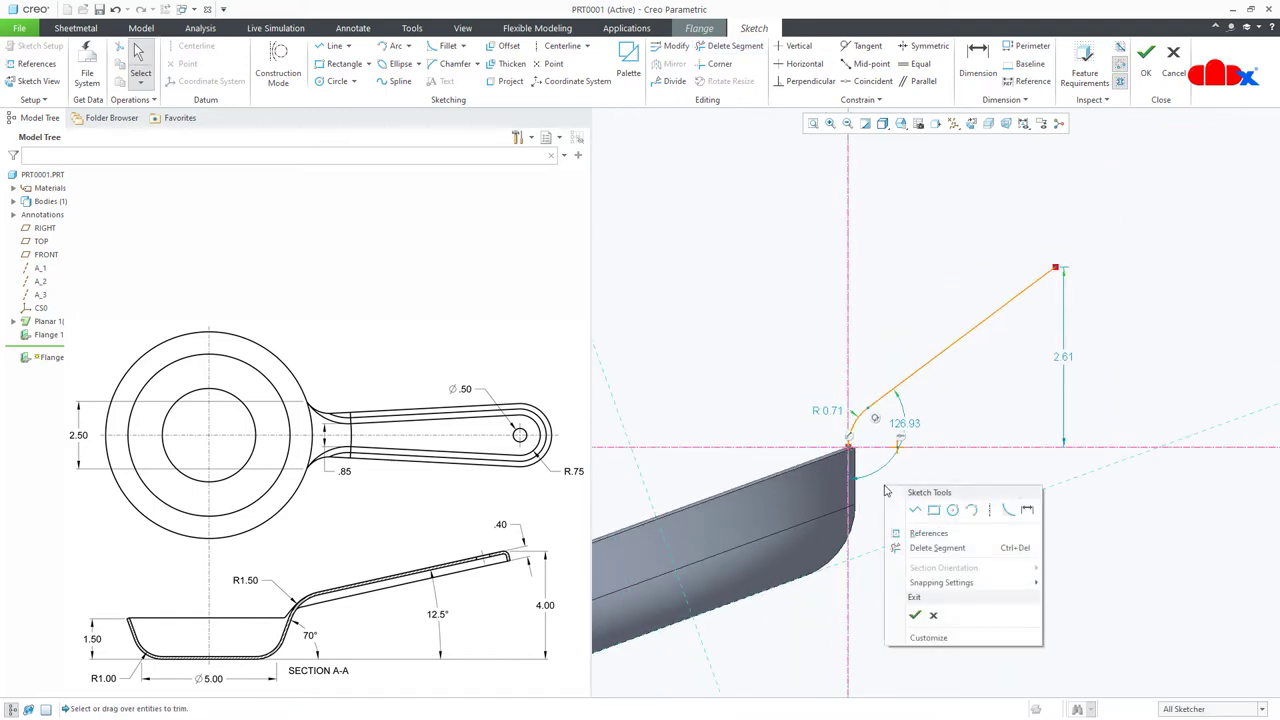
{"action": "left_click", "coordinate": [1026, 510]}
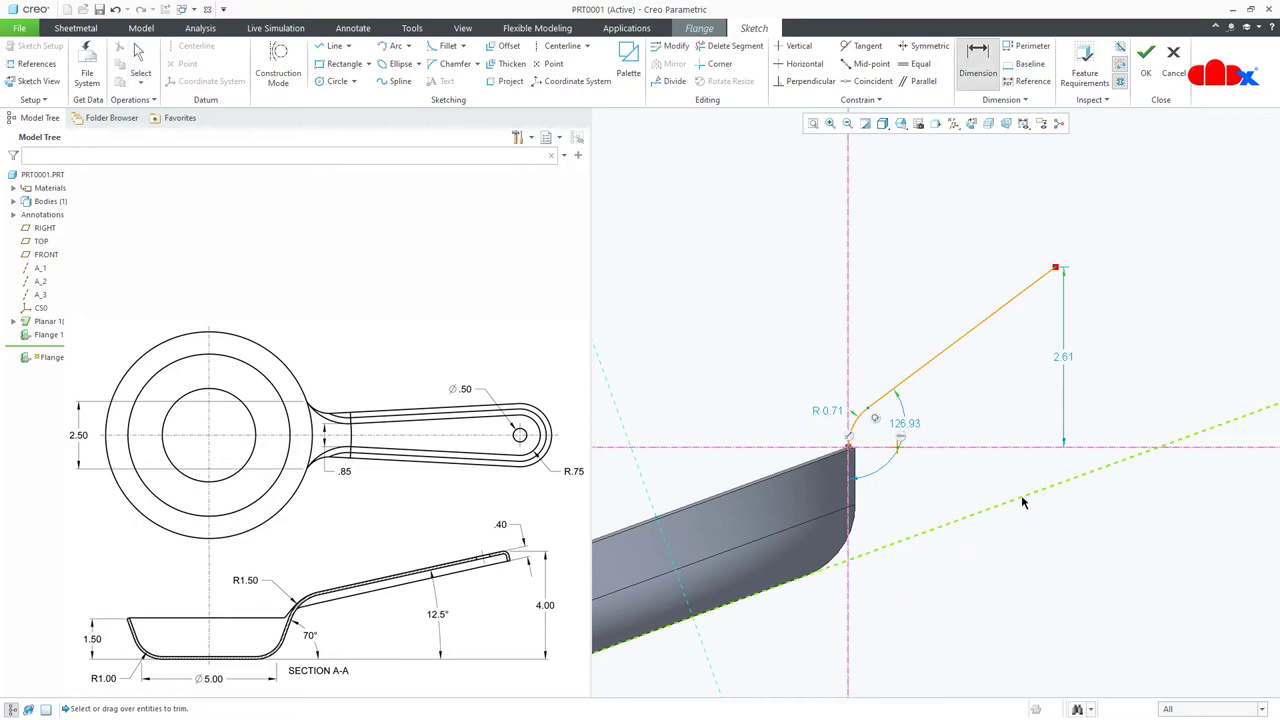
{"action": "middle_click", "coordinate": [1123, 331]}
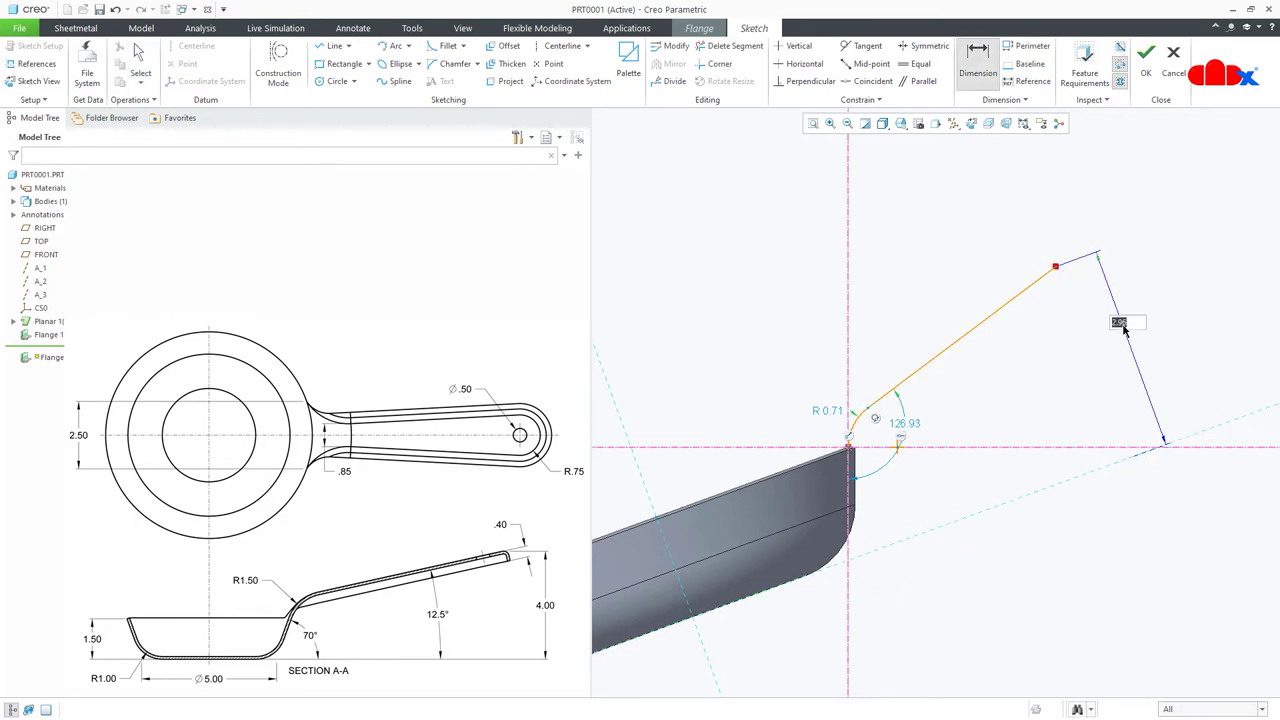
{"action": "key", "text": "Return"}
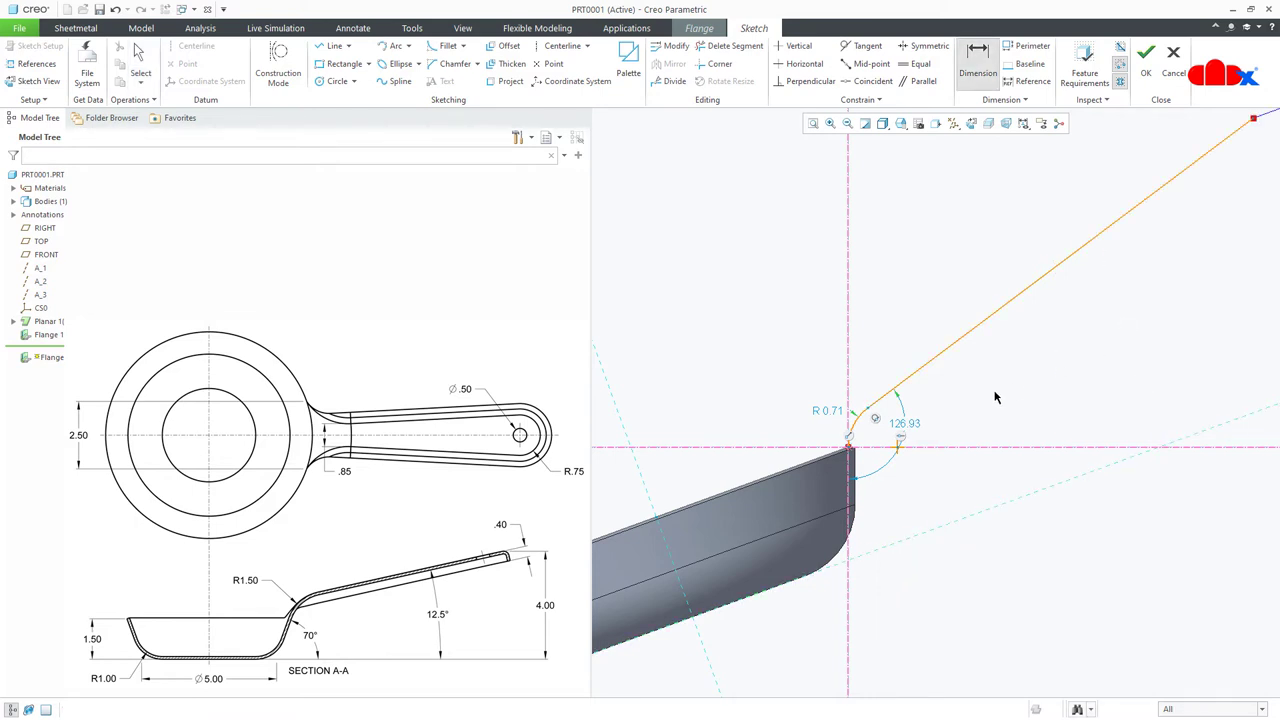
{"action": "scroll", "coordinate": [960, 415], "scroll_direction": "down", "scroll_amount": 3}
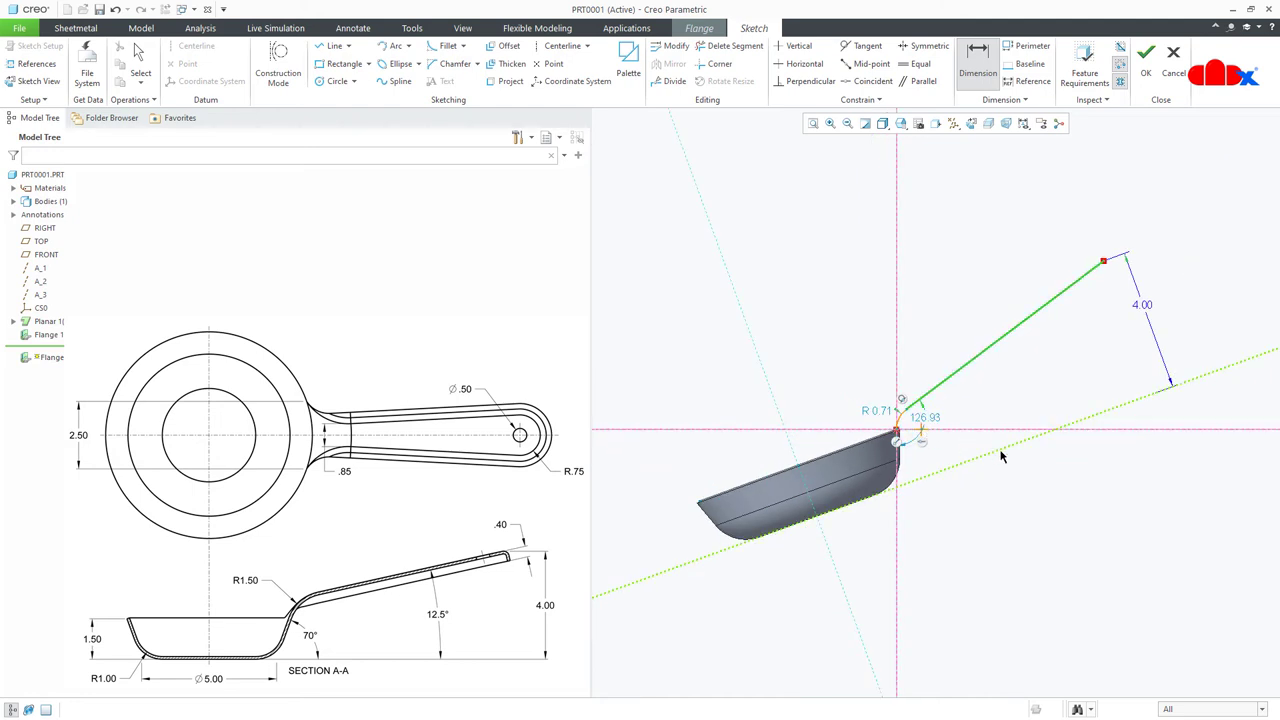
{"action": "middle_click", "coordinate": [1016, 386]}
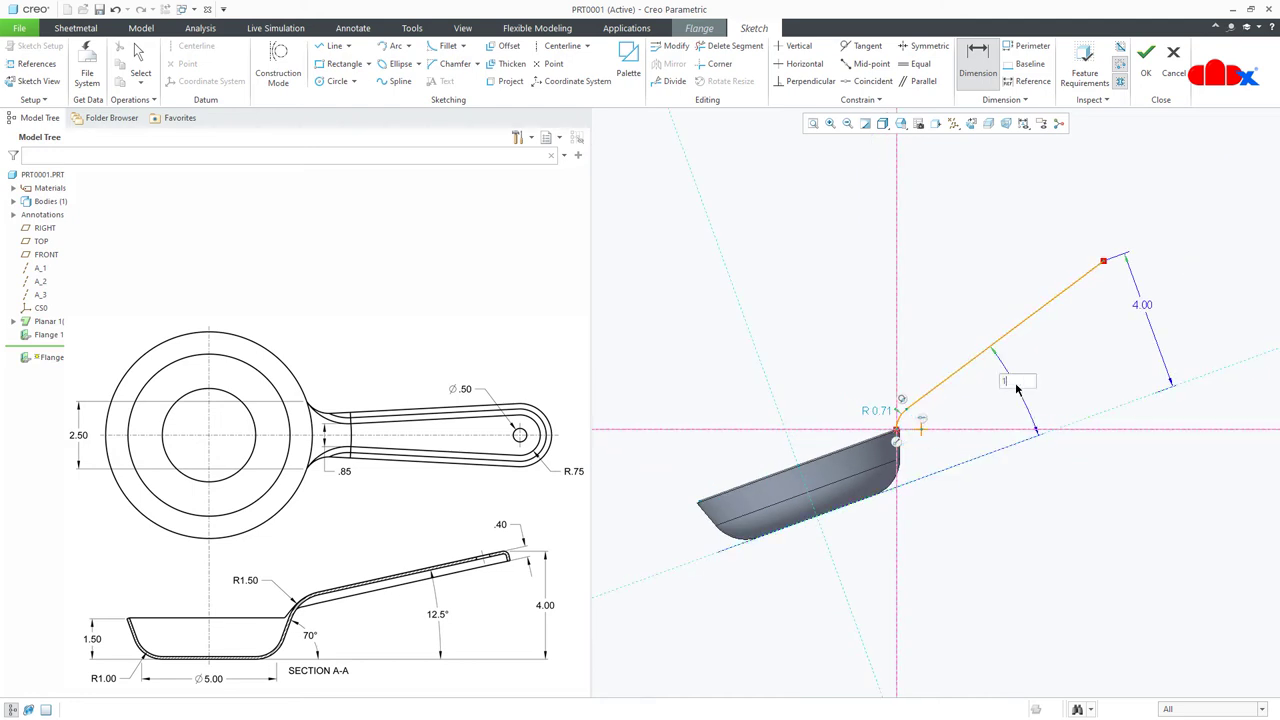
{"action": "type", "text": "12.5"}
{"action": "key", "text": "Return"}
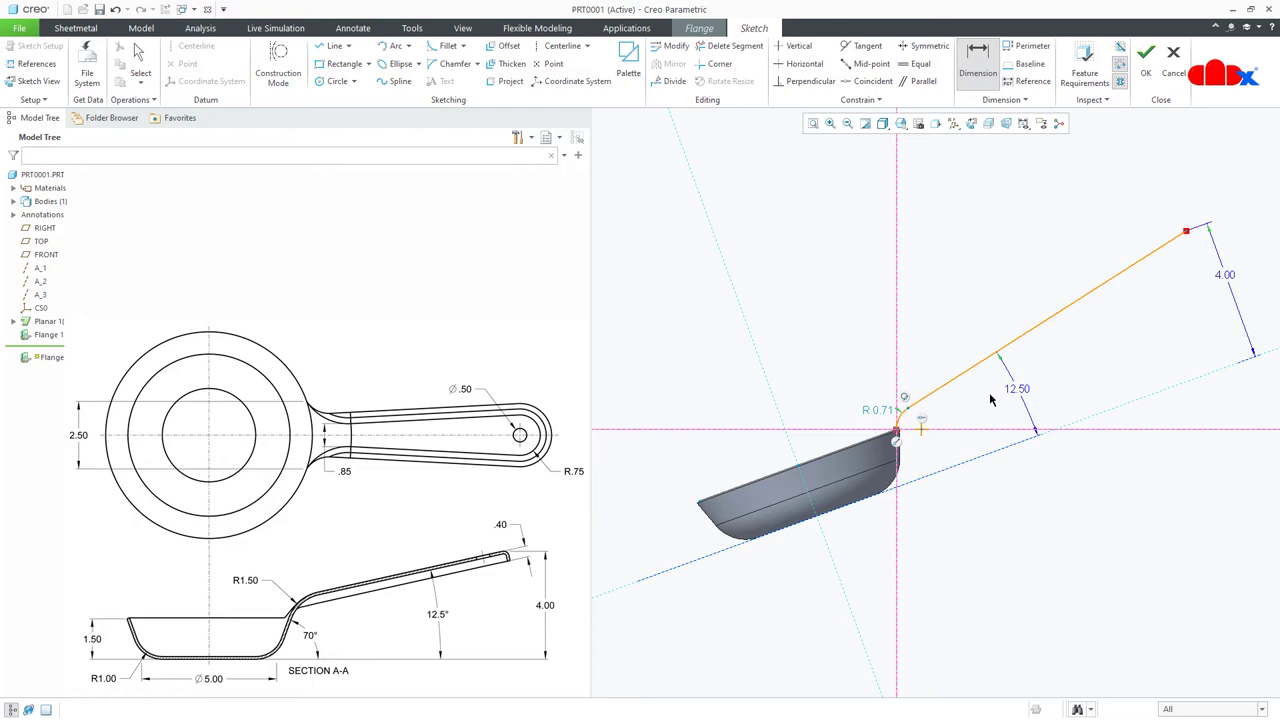
- Set the bend arc radius to 1.50 and finish the sketch to preview the wall
{"action": "double_click", "coordinate": [884, 411]}
{"action": "type", "text": "1.5"}
{"action": "key", "text": "Return"}
{"action": "right_click", "coordinate": [886, 411]}
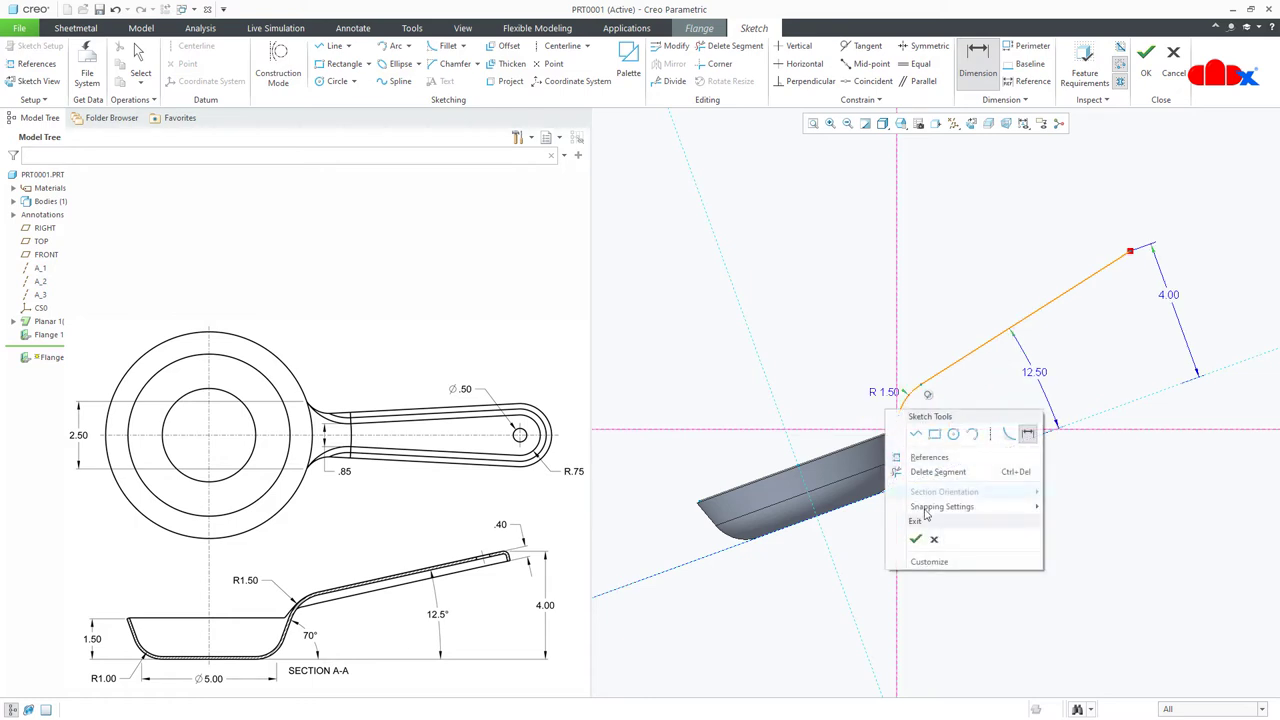
{"action": "left_click", "coordinate": [916, 541]}
{"action": "mouse_move", "coordinate": [914, 531]}
{"action": "middle_mouse_down"}
{"action": "mouse_move", "coordinate": [911, 502]}
{"action": "mouse_move", "coordinate": [957, 540]}
{"action": "middle_mouse_up"}
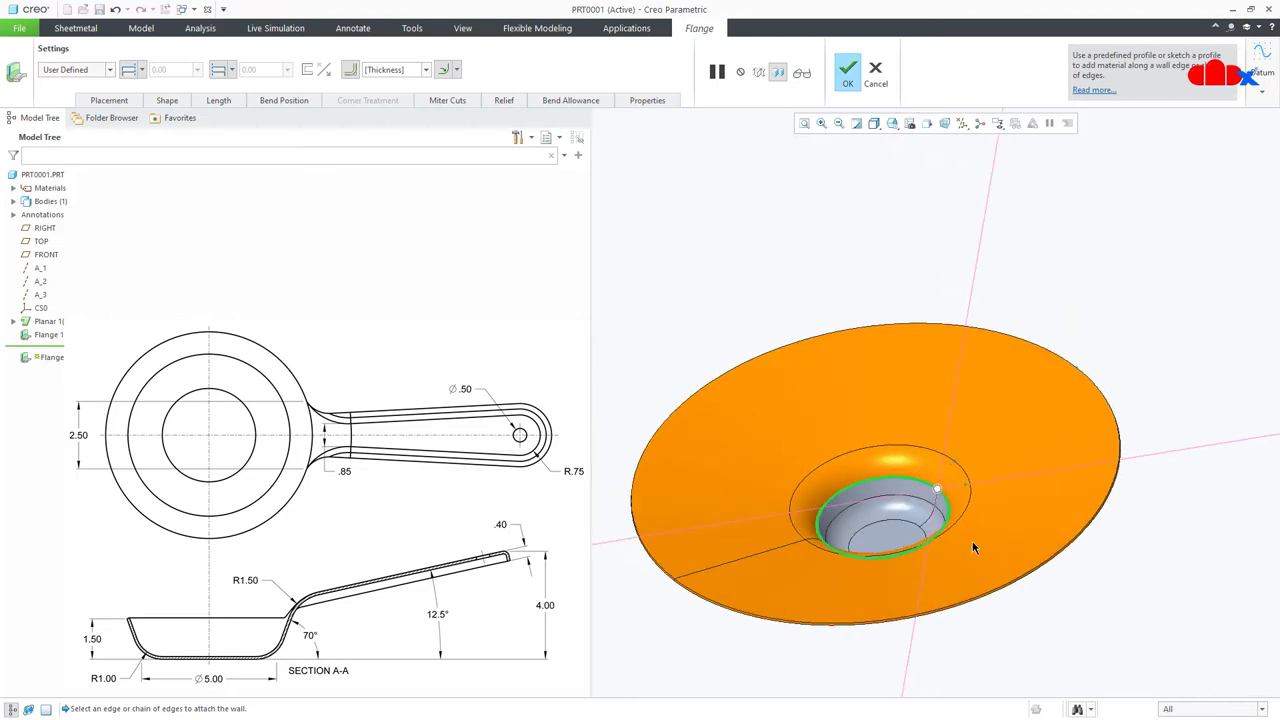
- Accept Flange 2 and return the model to the standard view
{"action": "middle_click", "coordinate": [974, 486]}
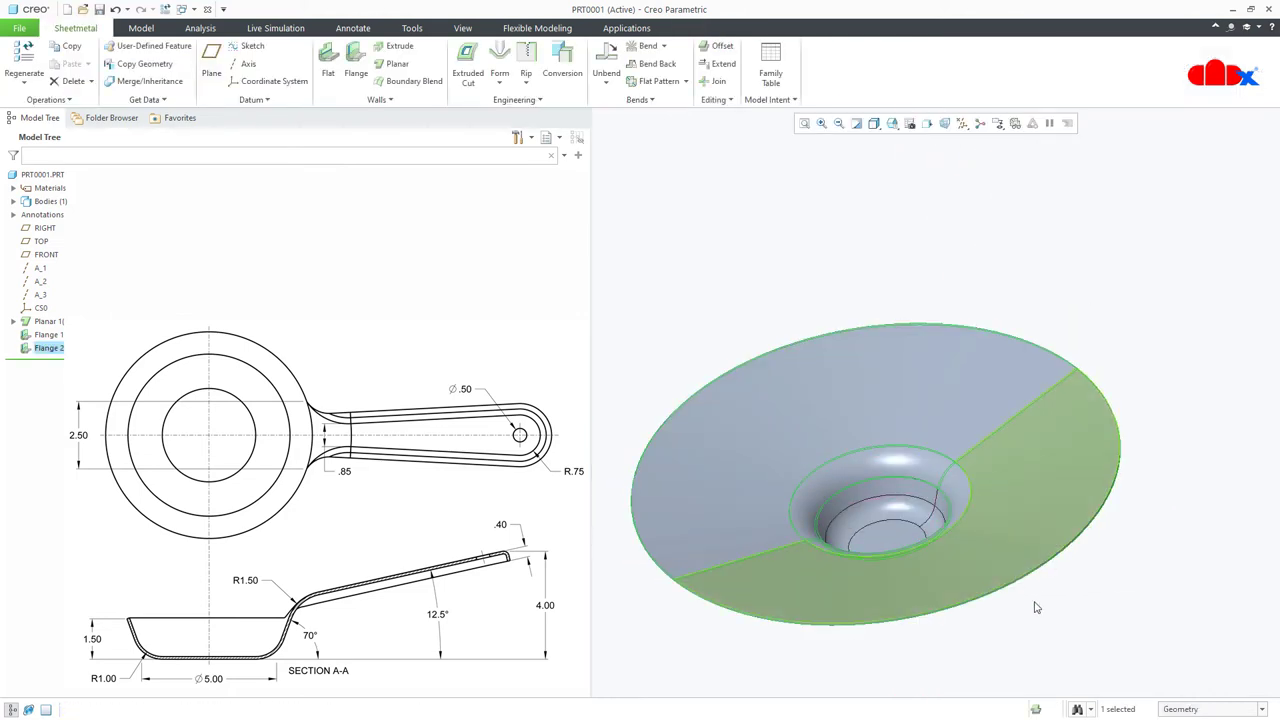
{"action": "key", "text": "ctrl+d"}
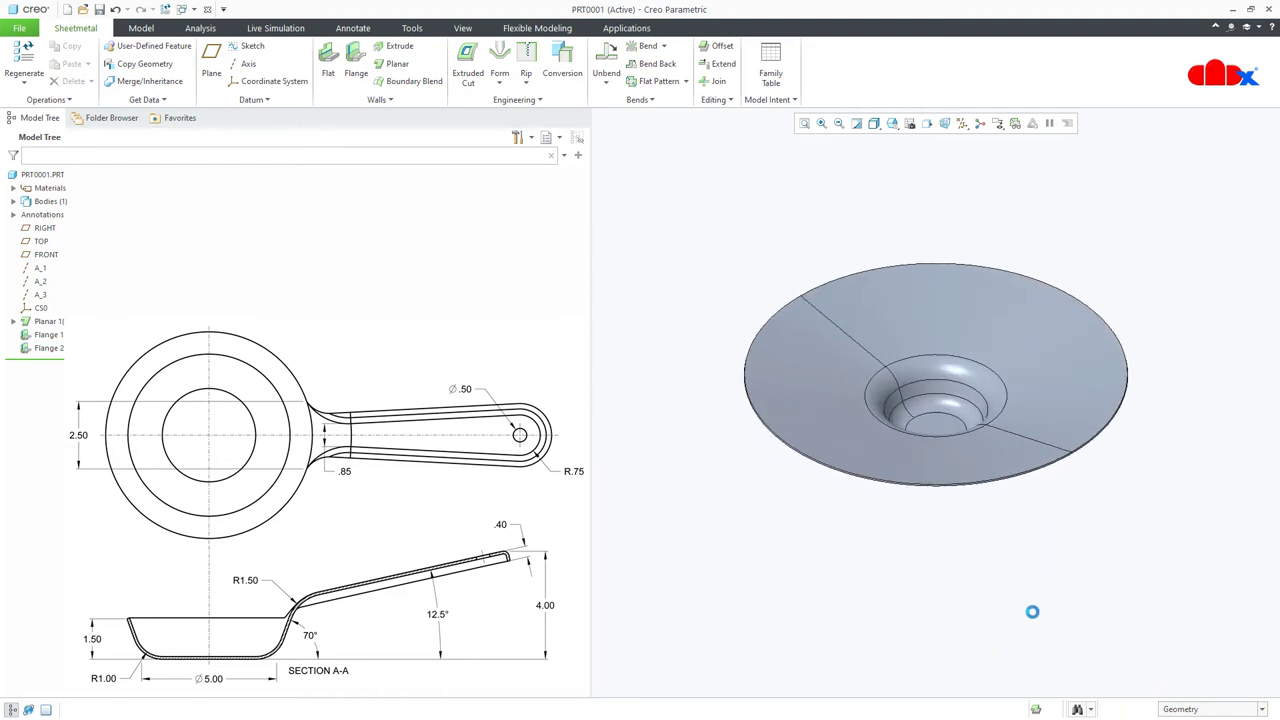
{"action": "left_click", "coordinate": [608, 62]}
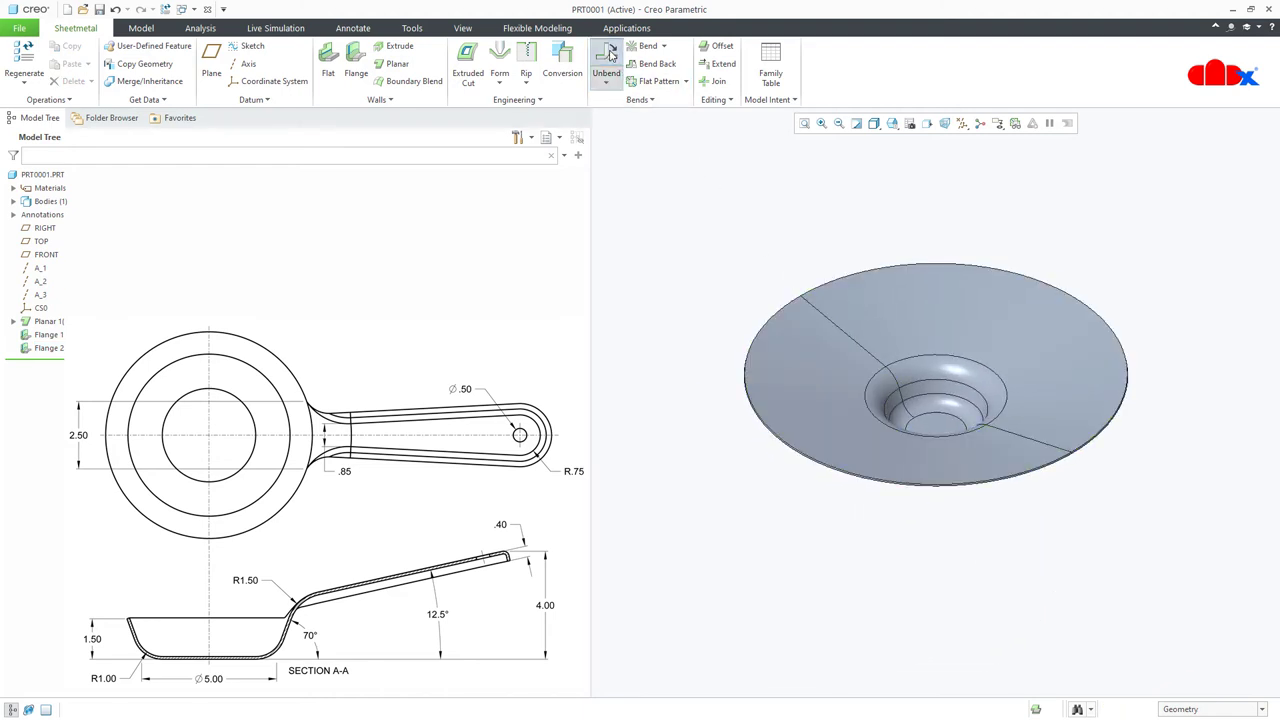
- Unbend the pan flat and start a cut sketch referencing the outer edge and two arcs
{"action": "left_click", "coordinate": [697, 72]}
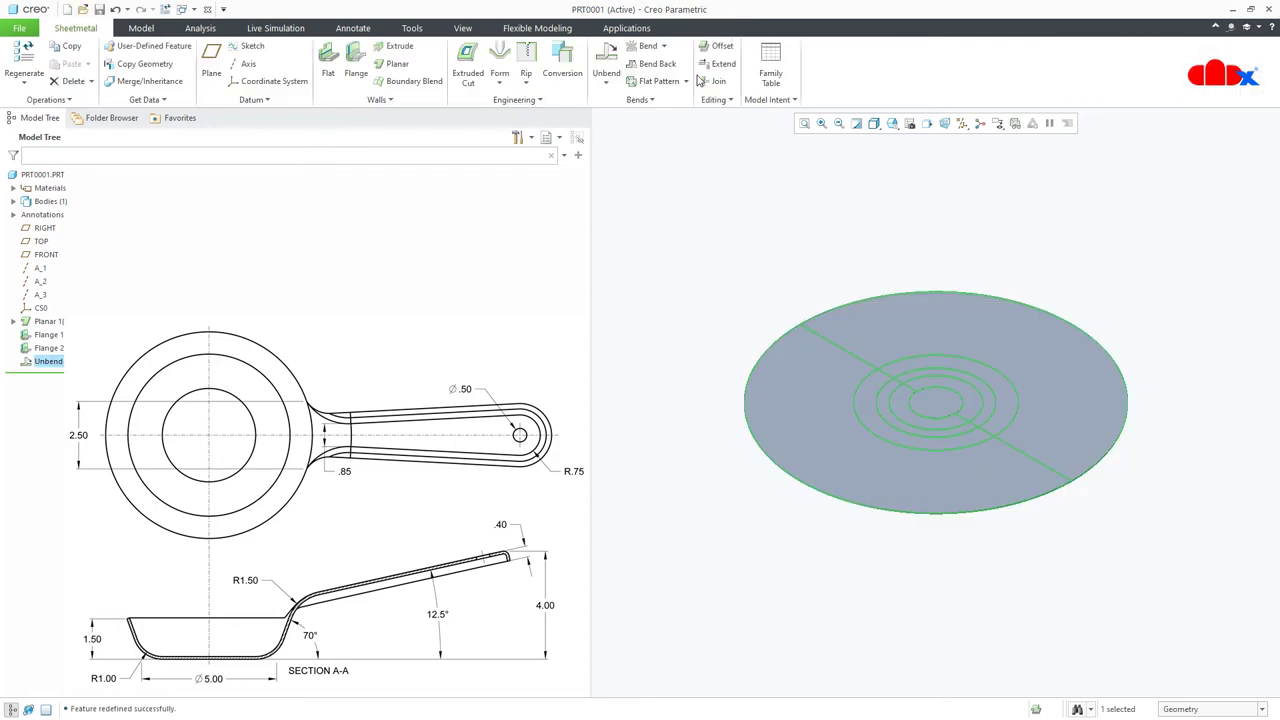
{"action": "left_click", "coordinate": [468, 72]}
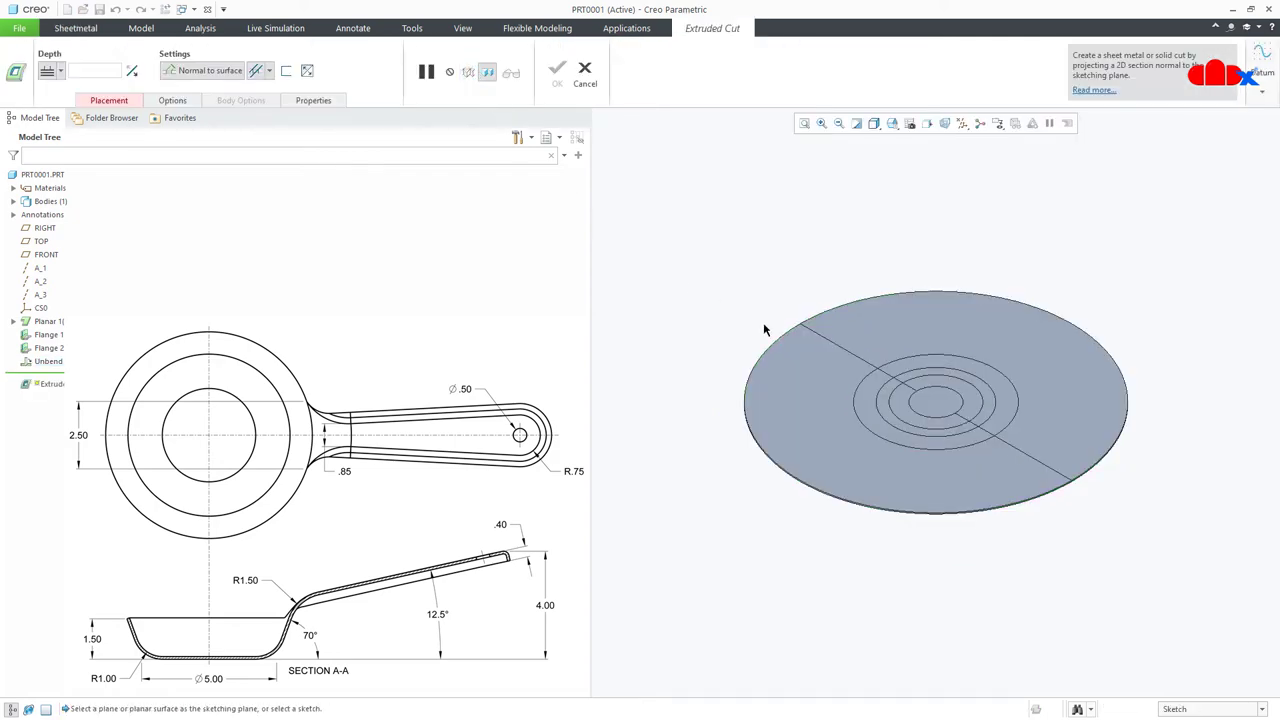
{"action": "left_click", "coordinate": [940, 402]}
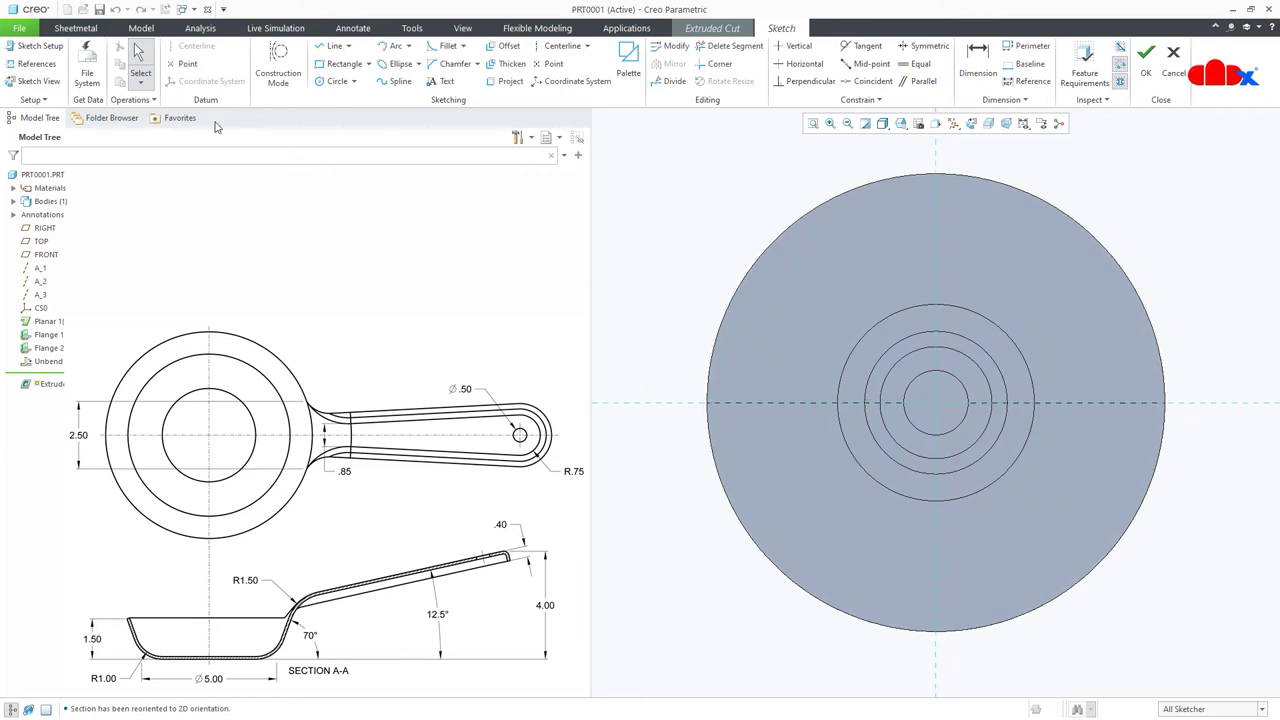
{"action": "left_click", "coordinate": [40, 63]}
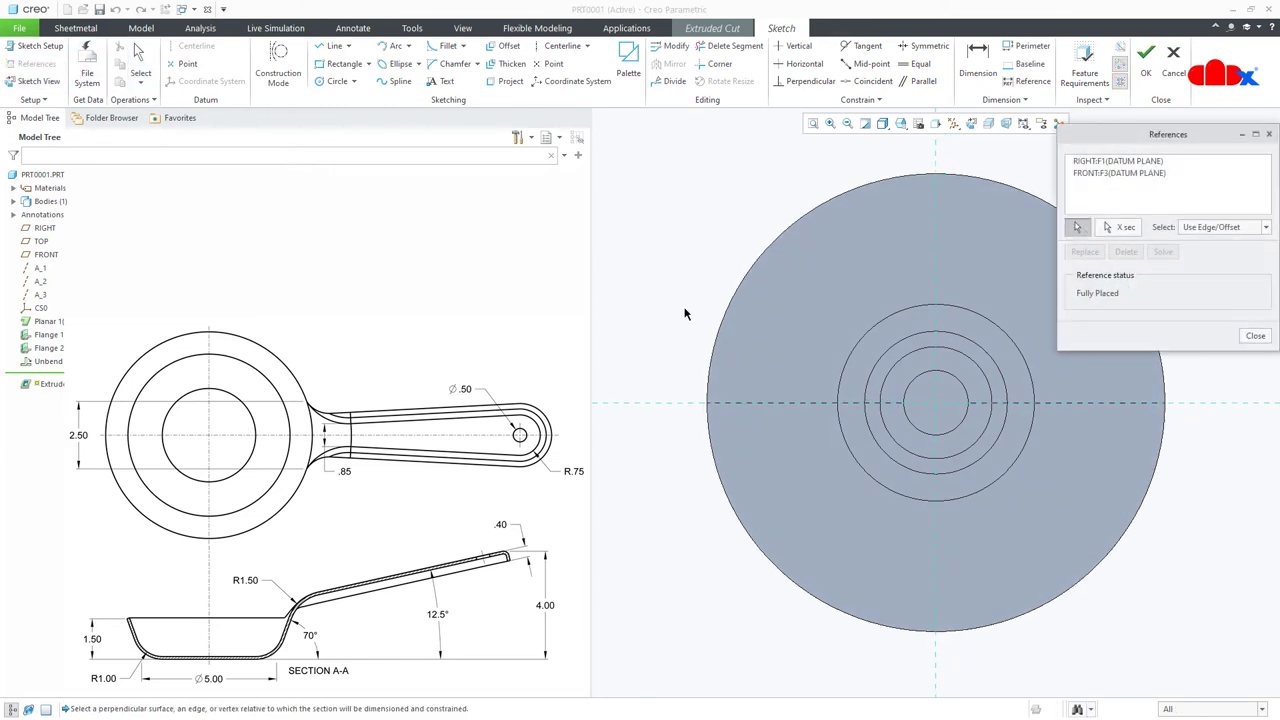
{"action": "left_click", "coordinate": [721, 322]}
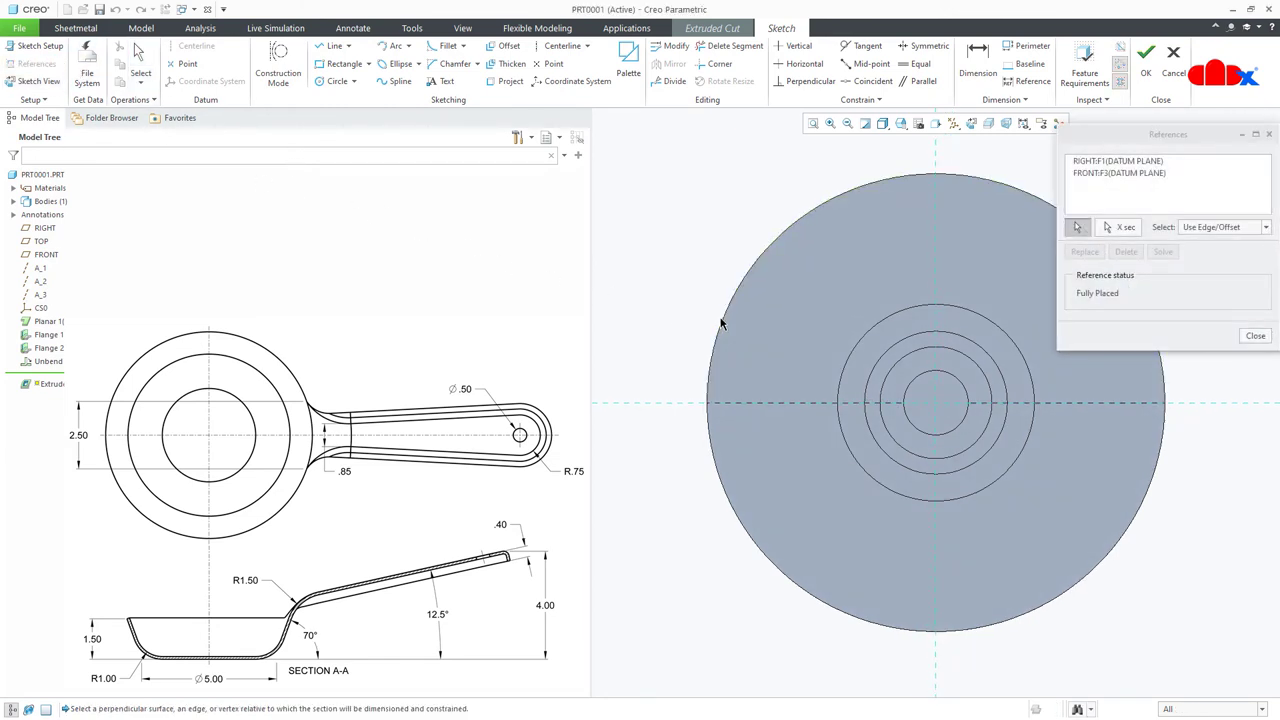
{"action": "left_click", "coordinate": [845, 360]}
{"action": "left_click", "coordinate": [871, 377]}
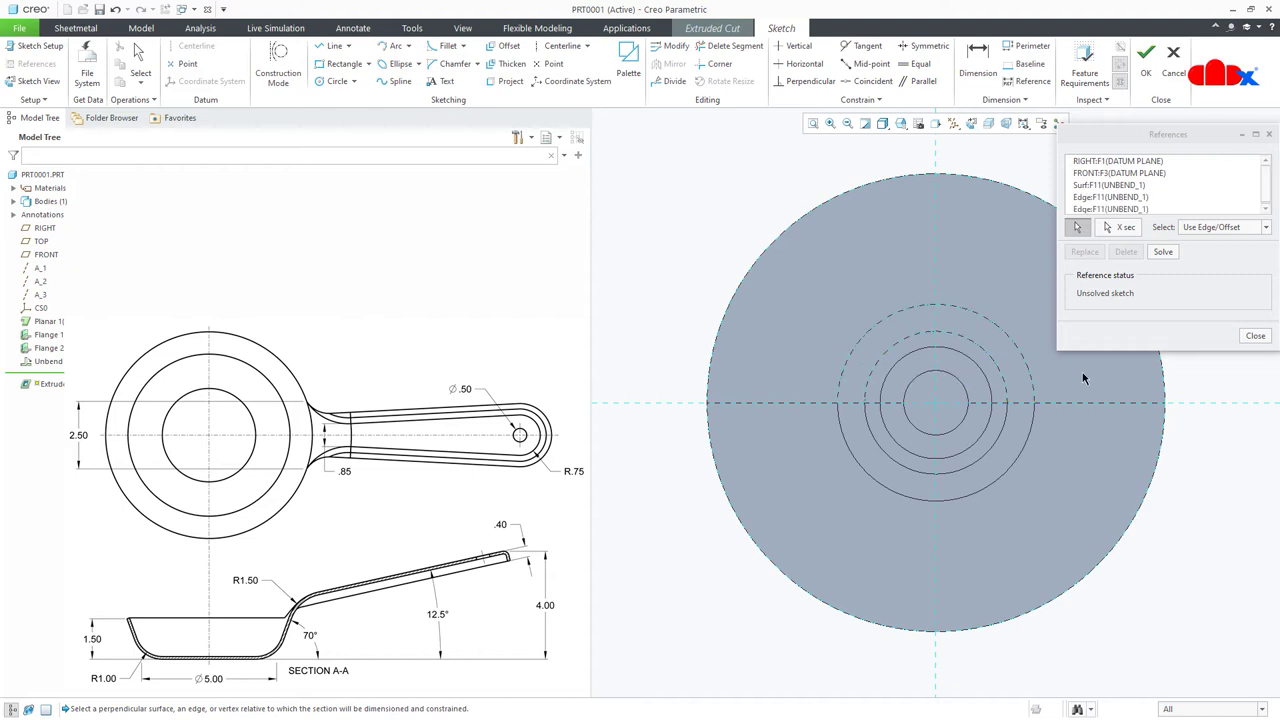
{"action": "left_click", "coordinate": [1255, 337]}
- Draw a small circle near the rim, tangent to the outer edge
{"action": "scroll", "coordinate": [960, 221], "scroll_direction": "up", "scroll_amount": 2}
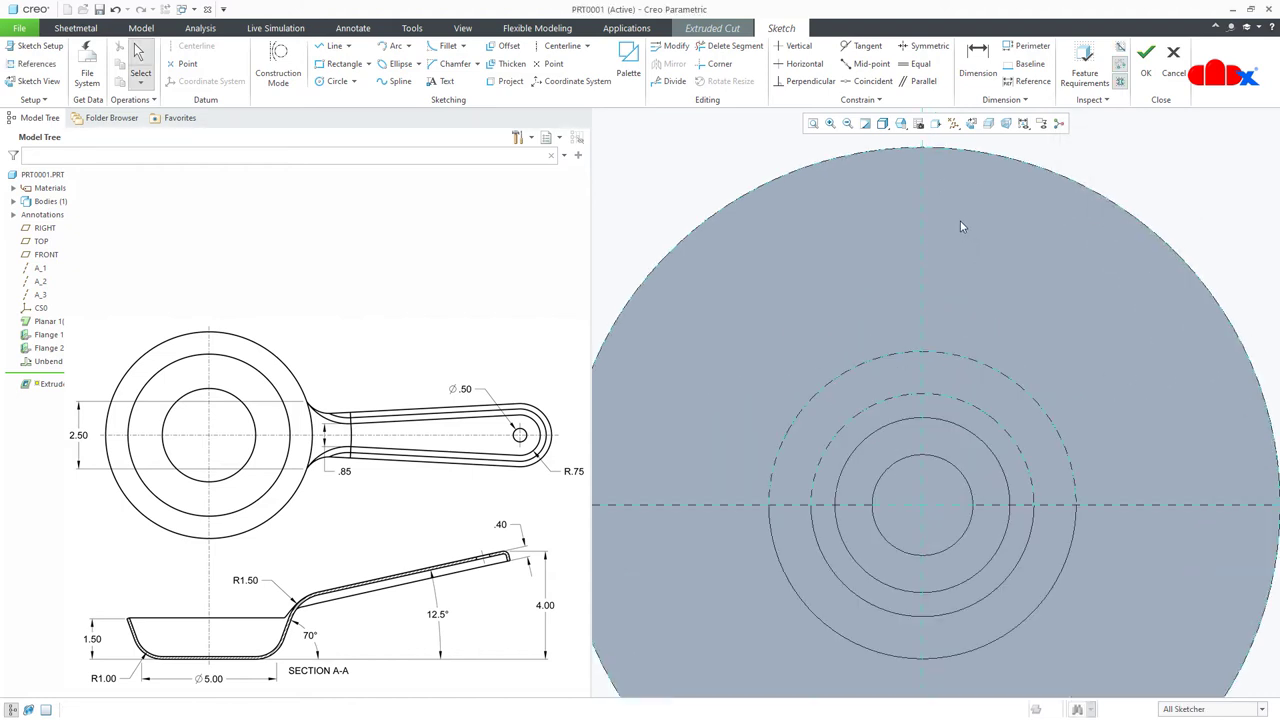
{"action": "right_click", "coordinate": [960, 221]}
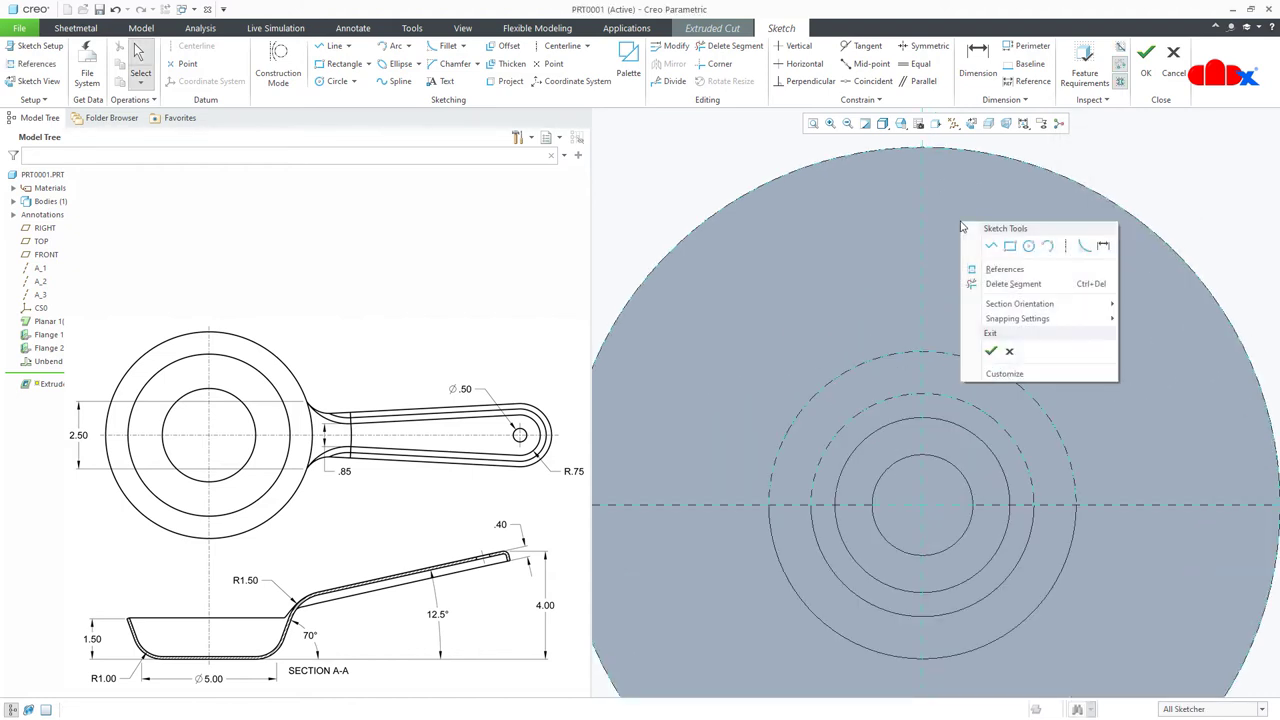
{"action": "left_click", "coordinate": [1030, 247]}
{"action": "left_click", "coordinate": [922, 183]}
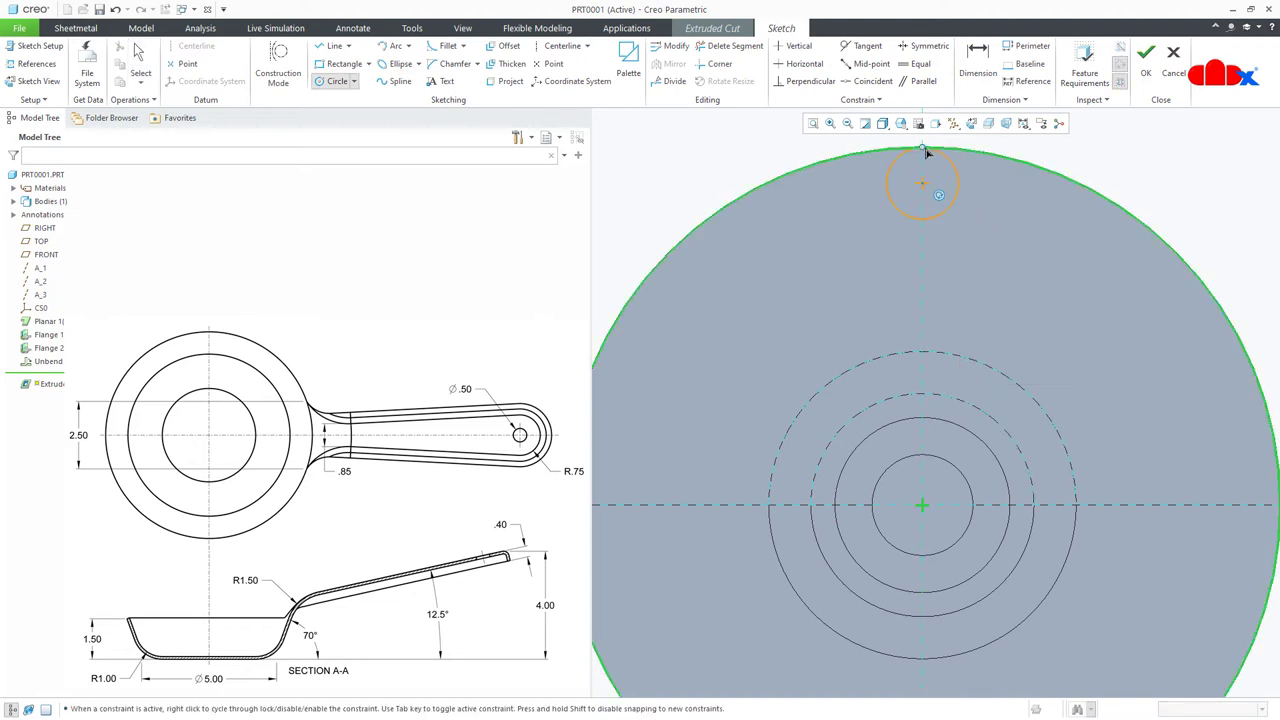
{"action": "left_click", "coordinate": [928, 152]}
{"action": "middle_click", "coordinate": [992, 212]}
- Draw one handle side line tangent to the small circle, followed by a tangent arc
{"action": "right_click", "coordinate": [990, 207]}
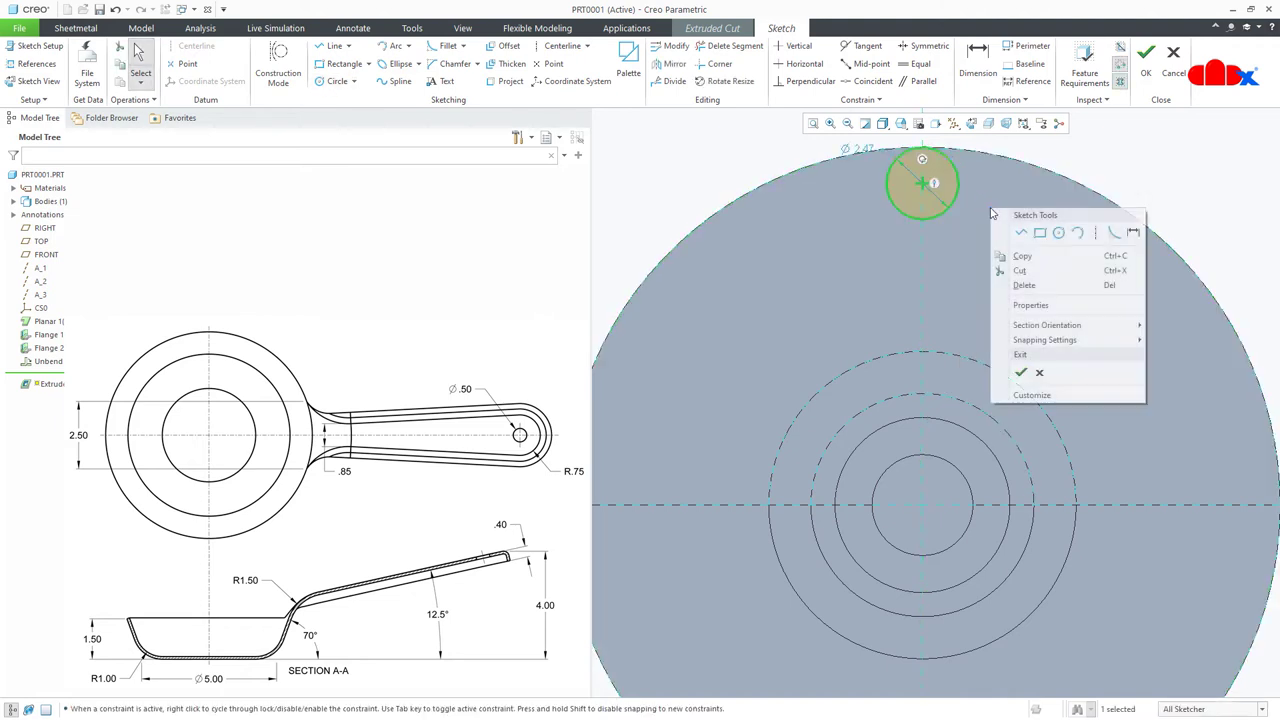
{"action": "left_click", "coordinate": [1016, 232]}
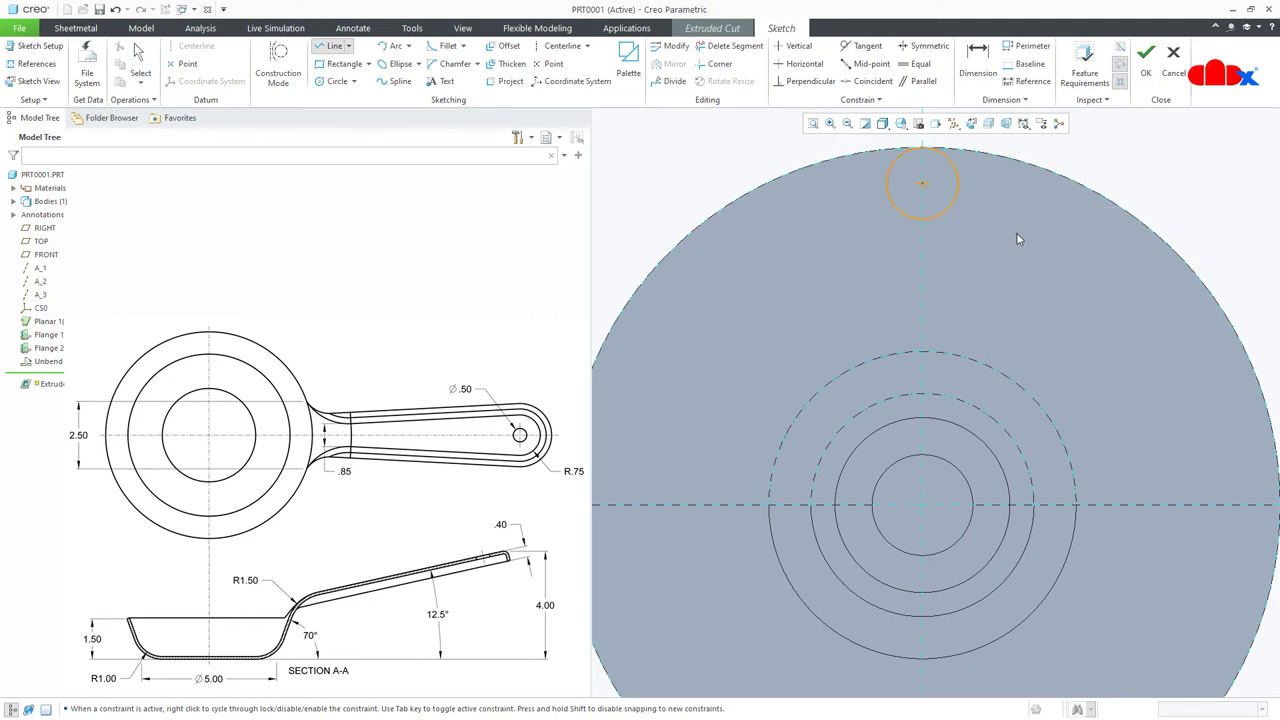
{"action": "left_click", "coordinate": [894, 353]}
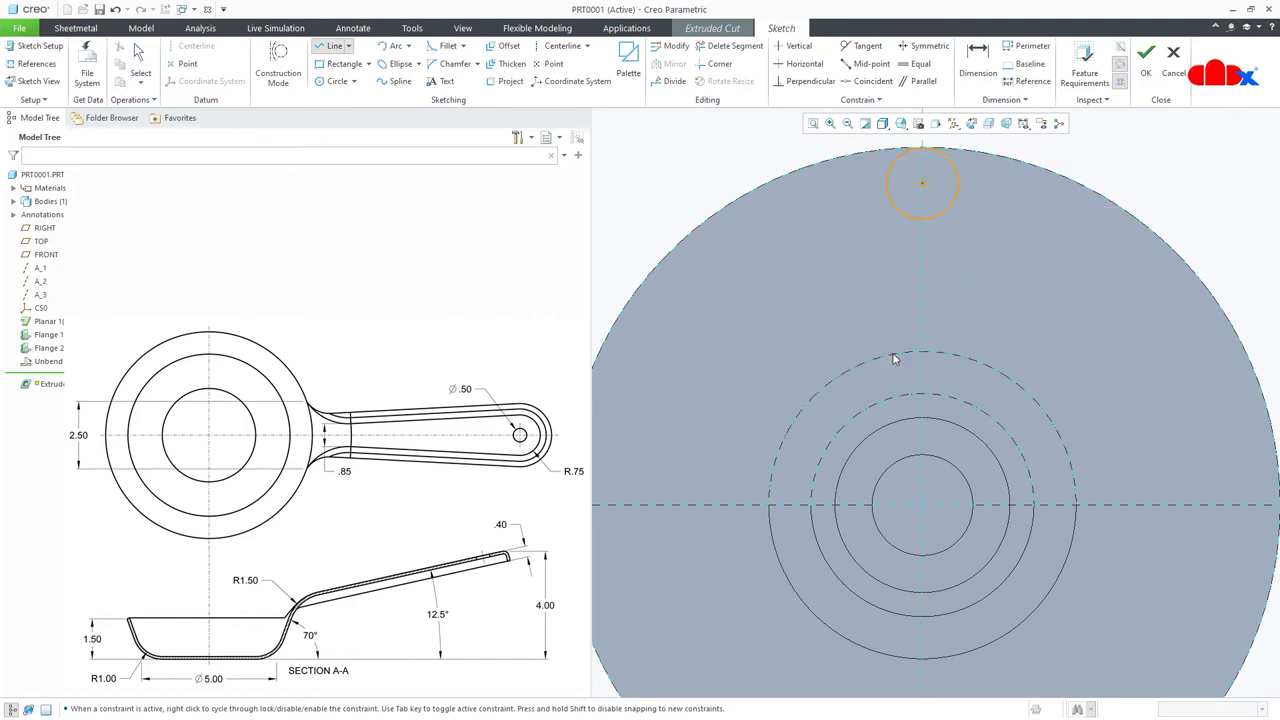
{"action": "left_click", "coordinate": [886, 186]}
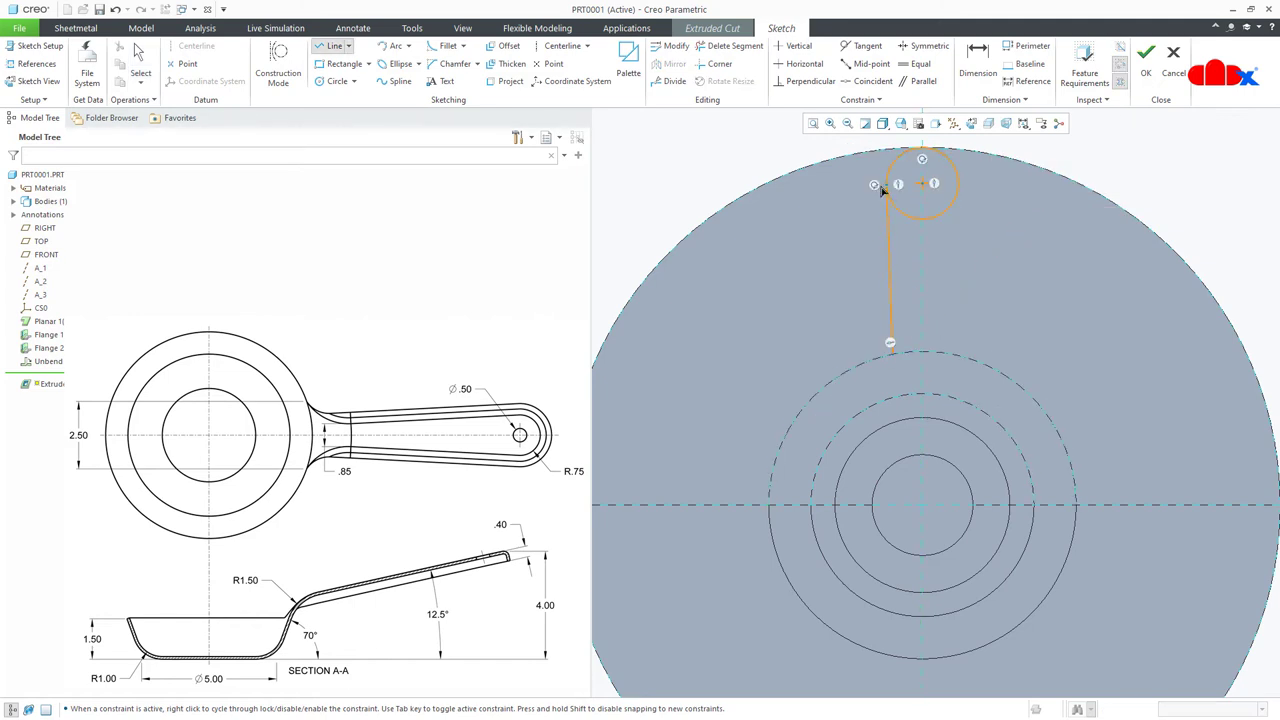
{"action": "right_click", "coordinate": [914, 270]}
{"action": "left_click", "coordinate": [1000, 292]}
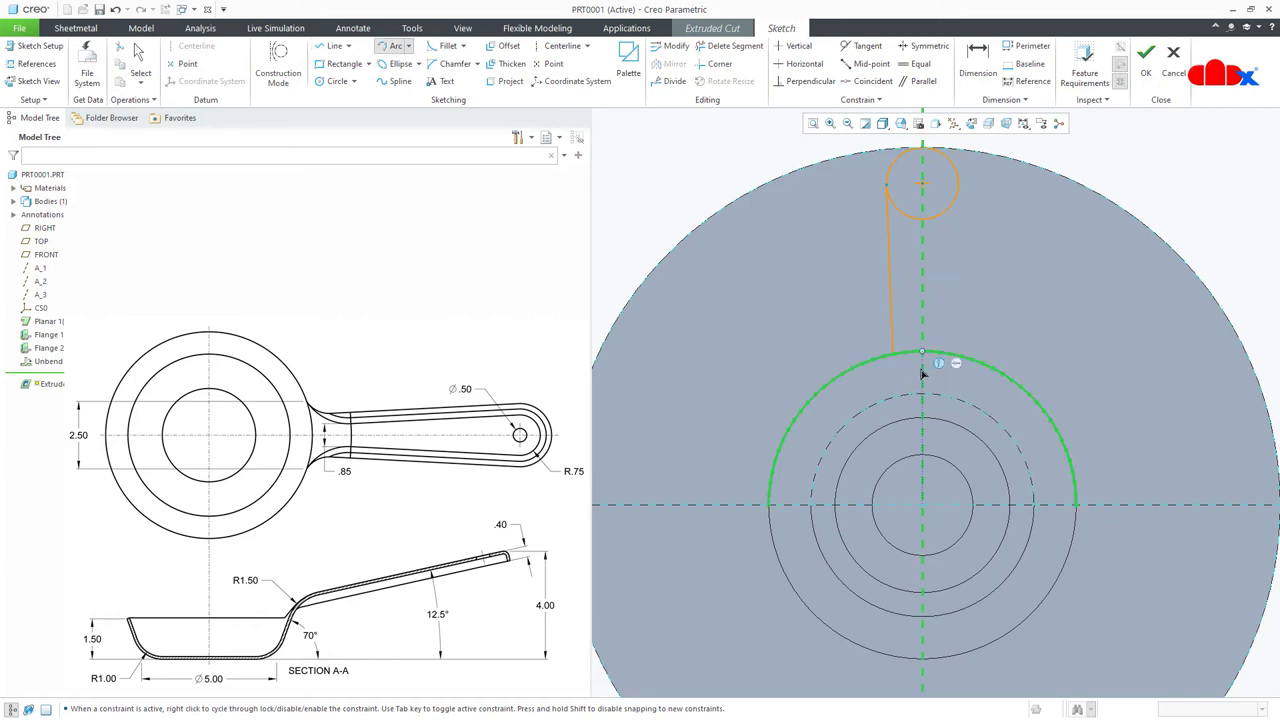
{"action": "scroll", "coordinate": [900, 363], "scroll_direction": "up", "scroll_amount": 3}
{"action": "left_click", "coordinate": [871, 341]}
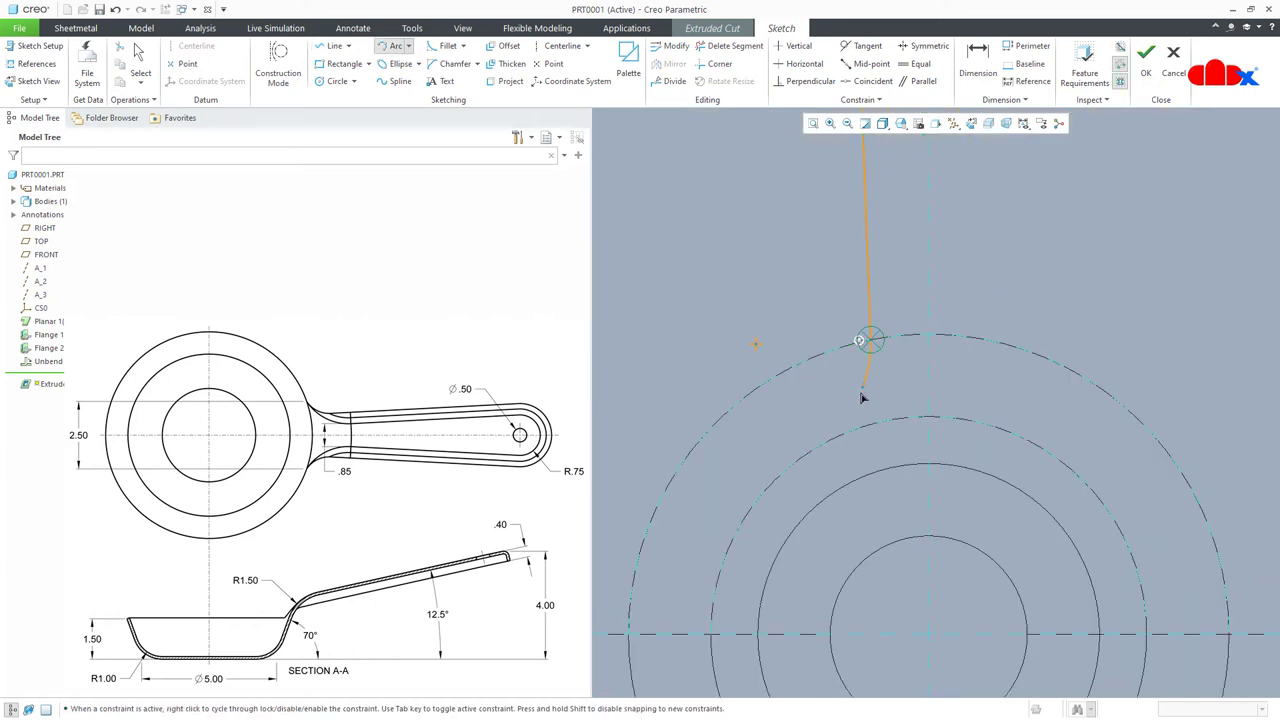
{"action": "left_click", "coordinate": [848, 434]}
{"action": "middle_click", "coordinate": [849, 417]}
{"action": "scroll", "coordinate": [847, 408], "scroll_direction": "down", "scroll_amount": 3}
{"action": "left_click", "coordinate": [855, 300], "text": "ctrl"}
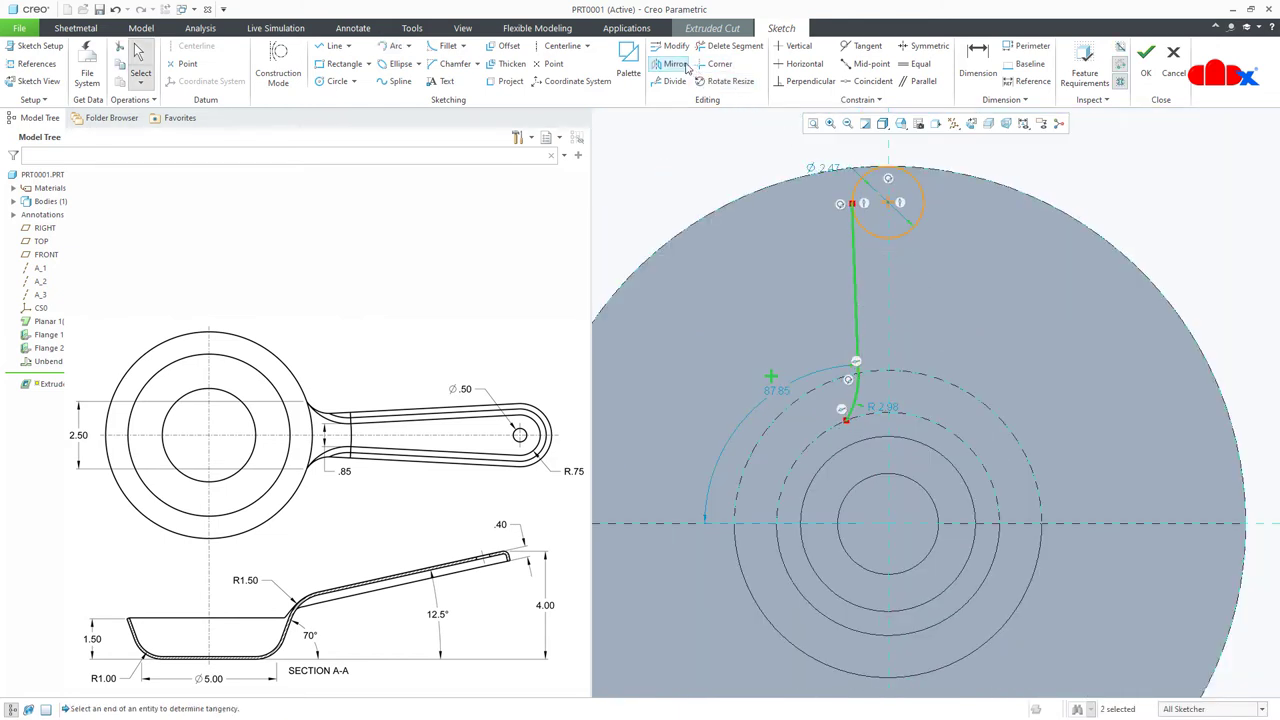
- Mirror the handle line and arc about the vertical centreline, then trim away the small circle's lower part
{"action": "left_click", "coordinate": [672, 63]}
{"action": "left_click", "coordinate": [885, 312]}
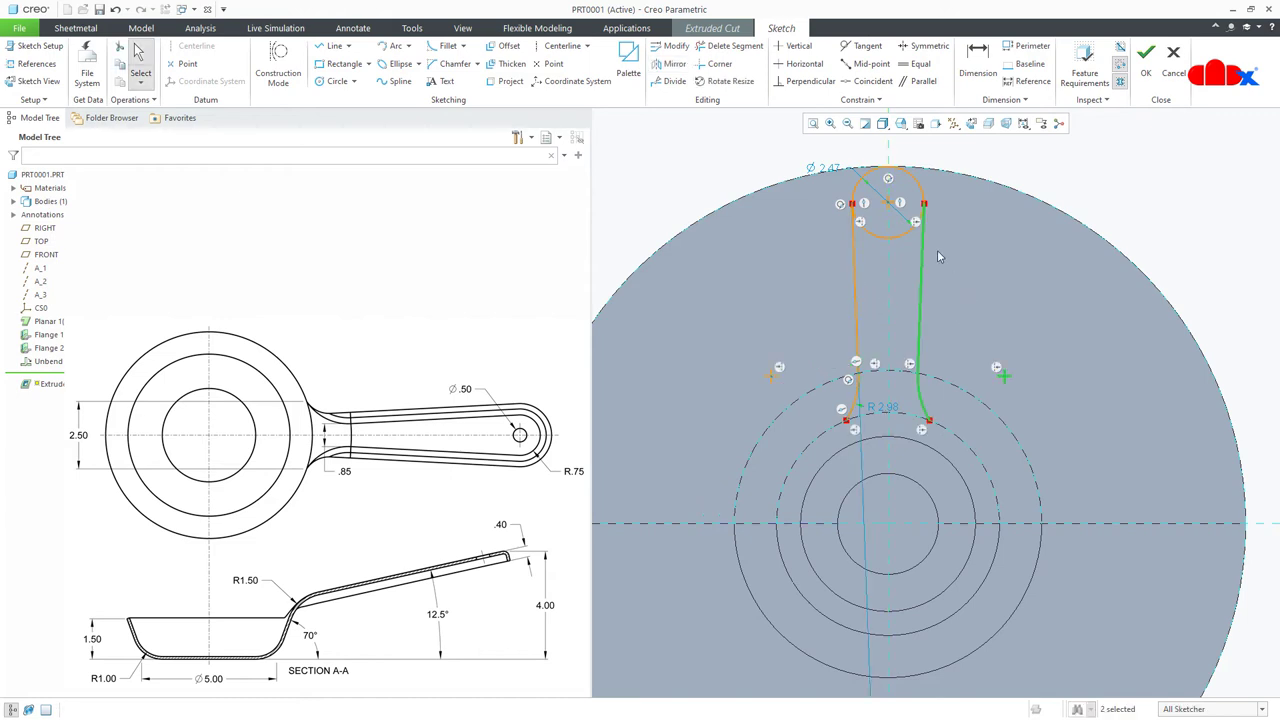
{"action": "left_click", "coordinate": [730, 46]}
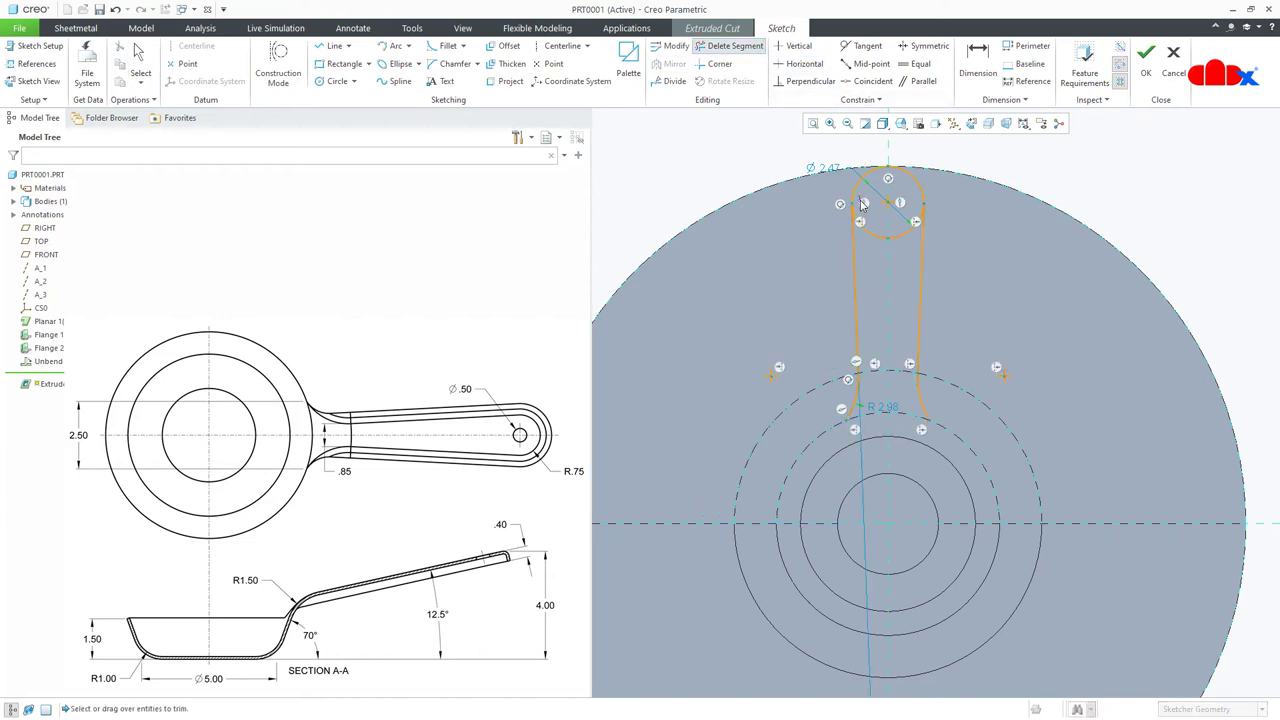
{"action": "left_click_drag", "start_coordinate": [864, 203], "coordinate": [874, 272]}
{"action": "middle_click", "coordinate": [907, 272]}
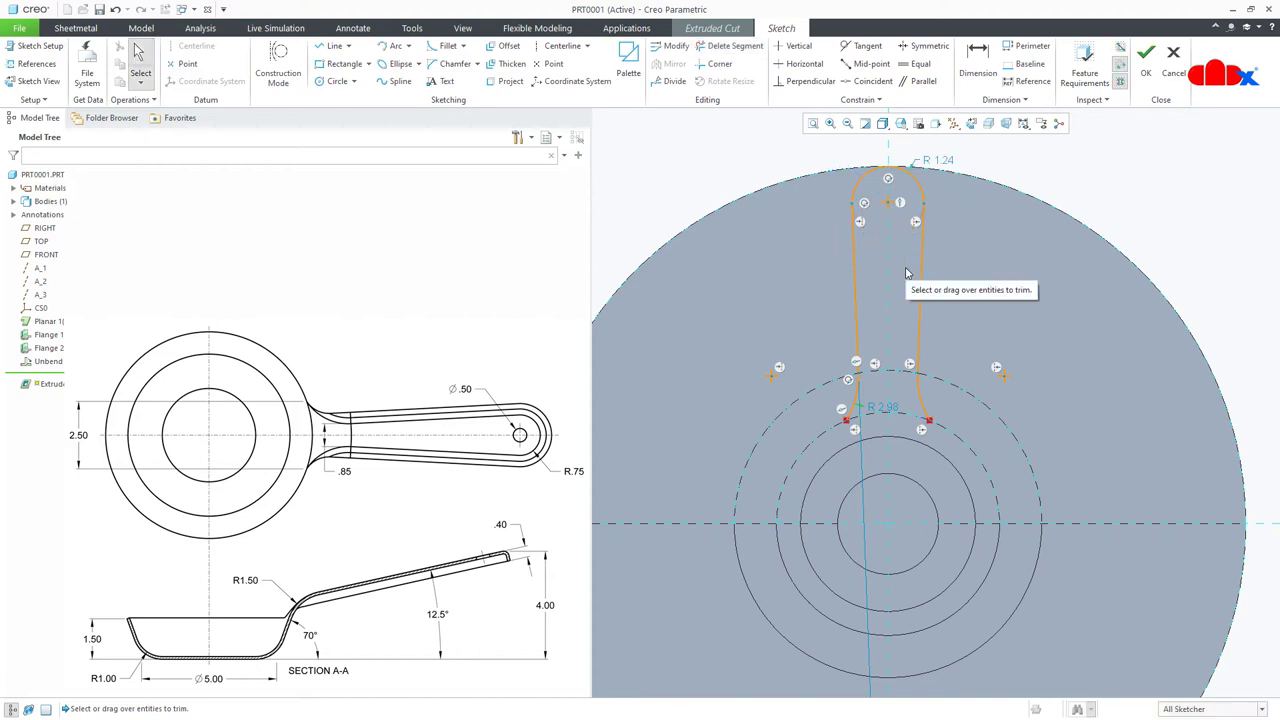
- Draw a centre-and-ends arc around the pan centre, joining the handle's two lower ends
{"action": "left_click", "coordinate": [408, 46]}
{"action": "left_click", "coordinate": [404, 78]}
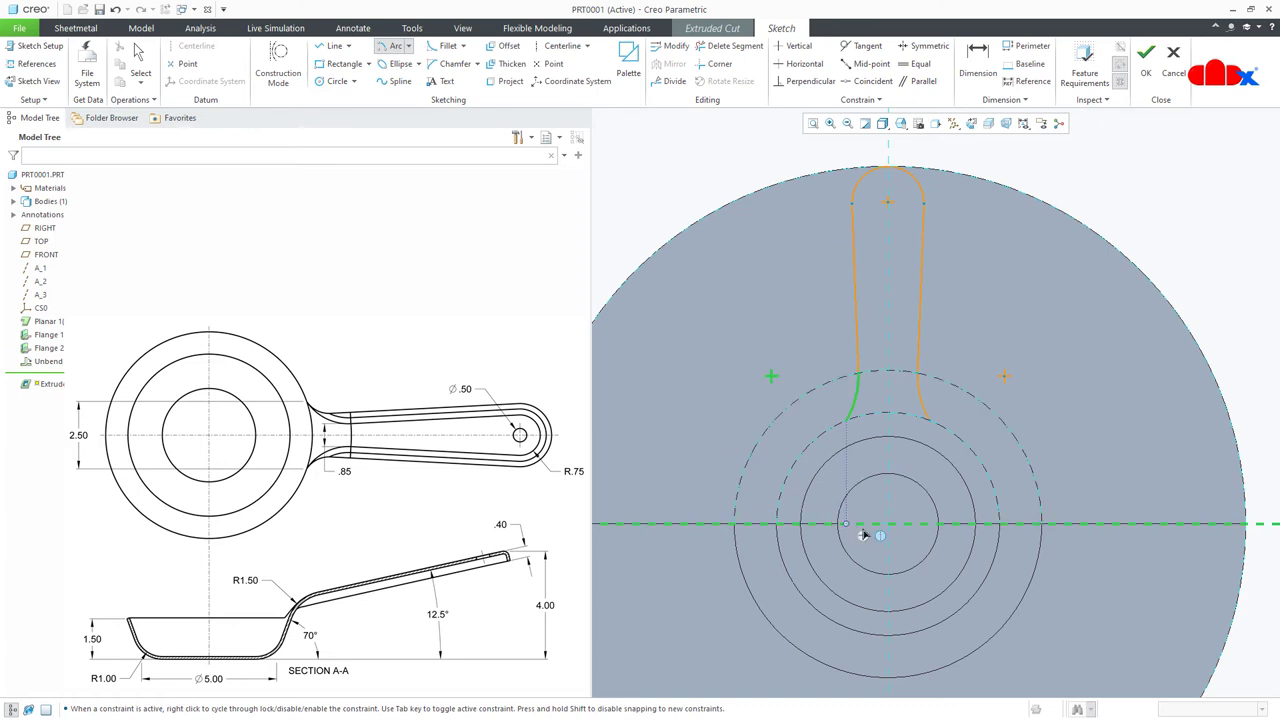
{"action": "left_click", "coordinate": [888, 522]}
{"action": "left_click", "coordinate": [847, 421]}
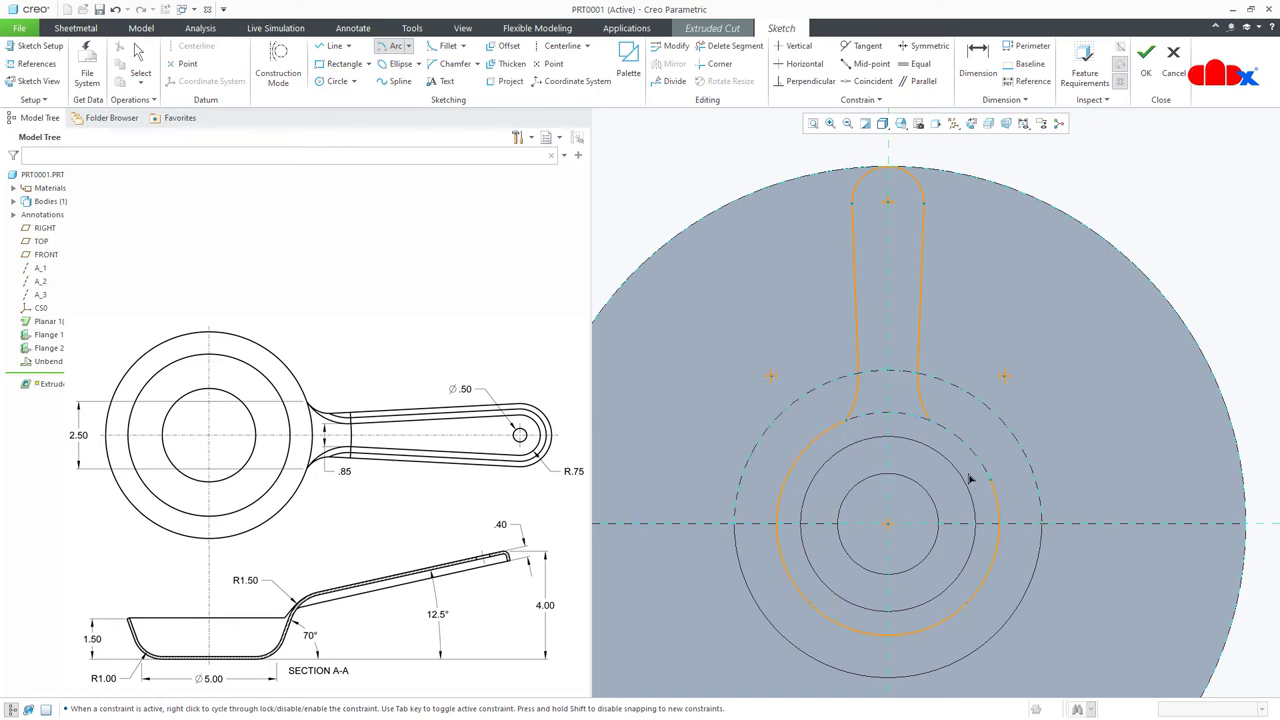
{"action": "left_click", "coordinate": [929, 421]}
{"action": "middle_click", "coordinate": [986, 438]}
{"action": "scroll", "coordinate": [952, 406], "scroll_direction": "up", "scroll_amount": 1}
{"action": "right_click", "coordinate": [952, 406]}
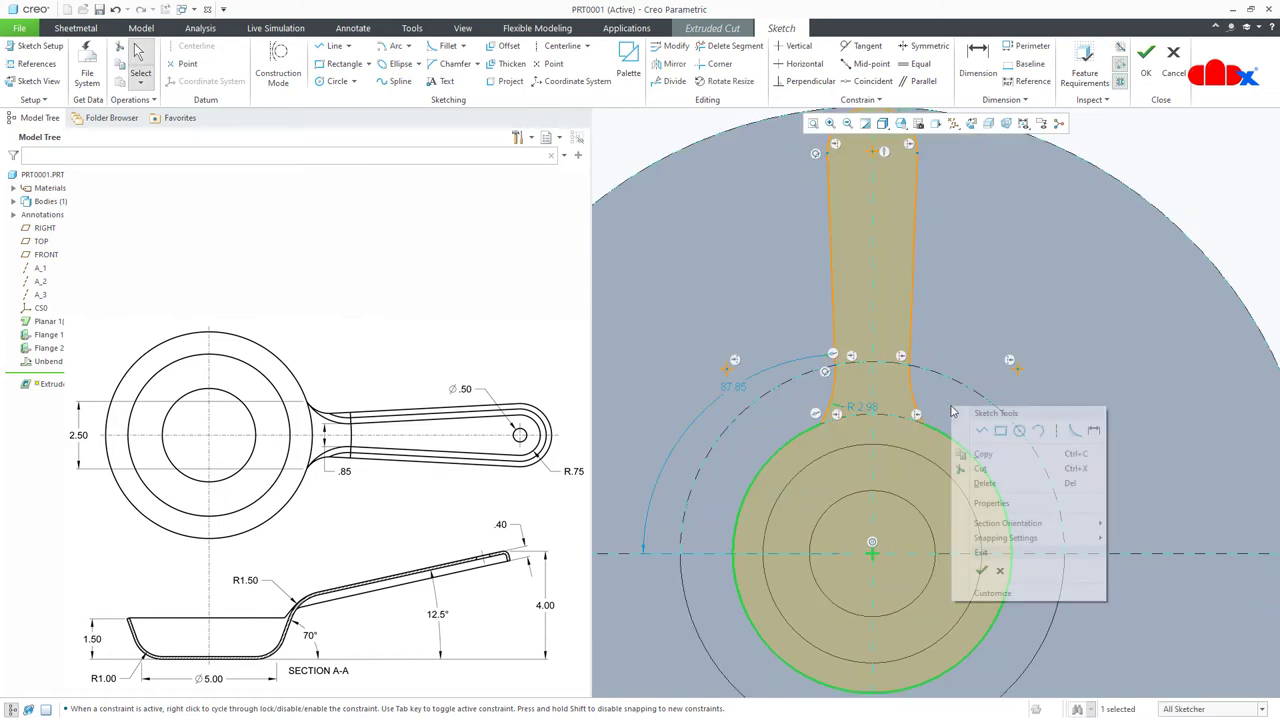
- Dimension the handle tip radius to 0.75
{"action": "left_click", "coordinate": [1094, 432]}
{"action": "scroll", "coordinate": [1066, 537], "scroll_direction": "down", "scroll_amount": 2}
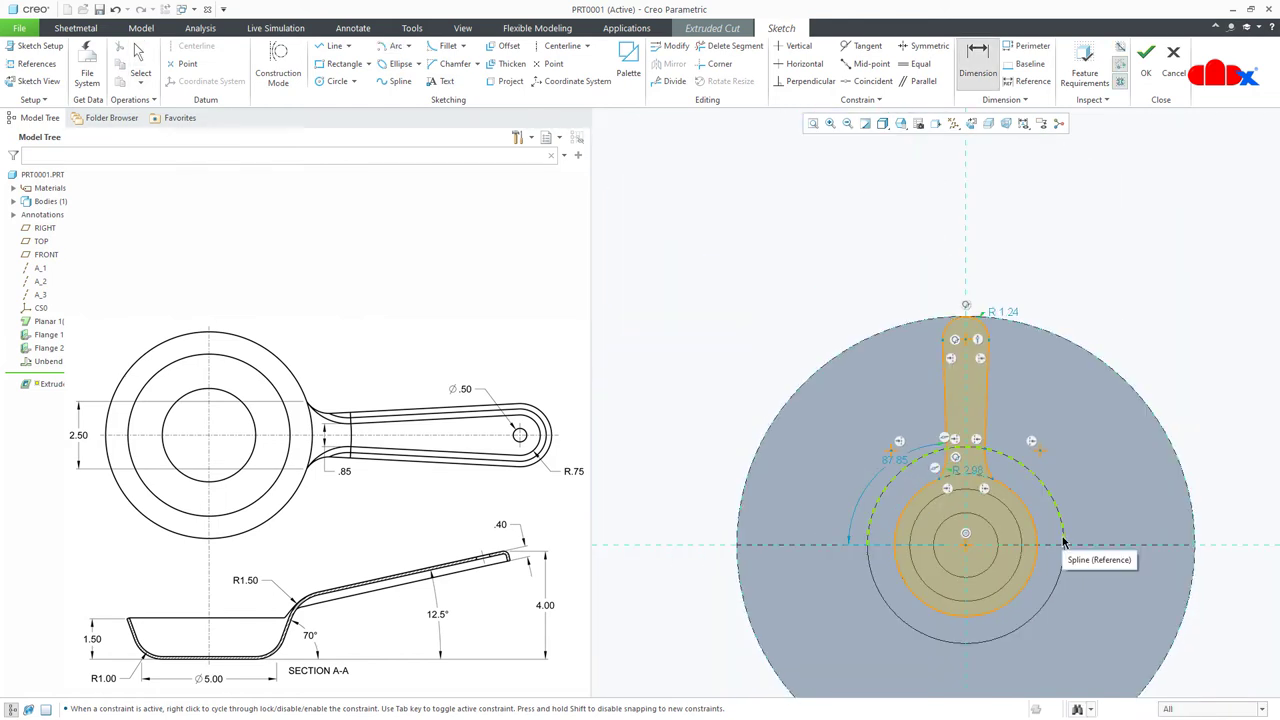
{"action": "middle_click", "coordinate": [1013, 316]}
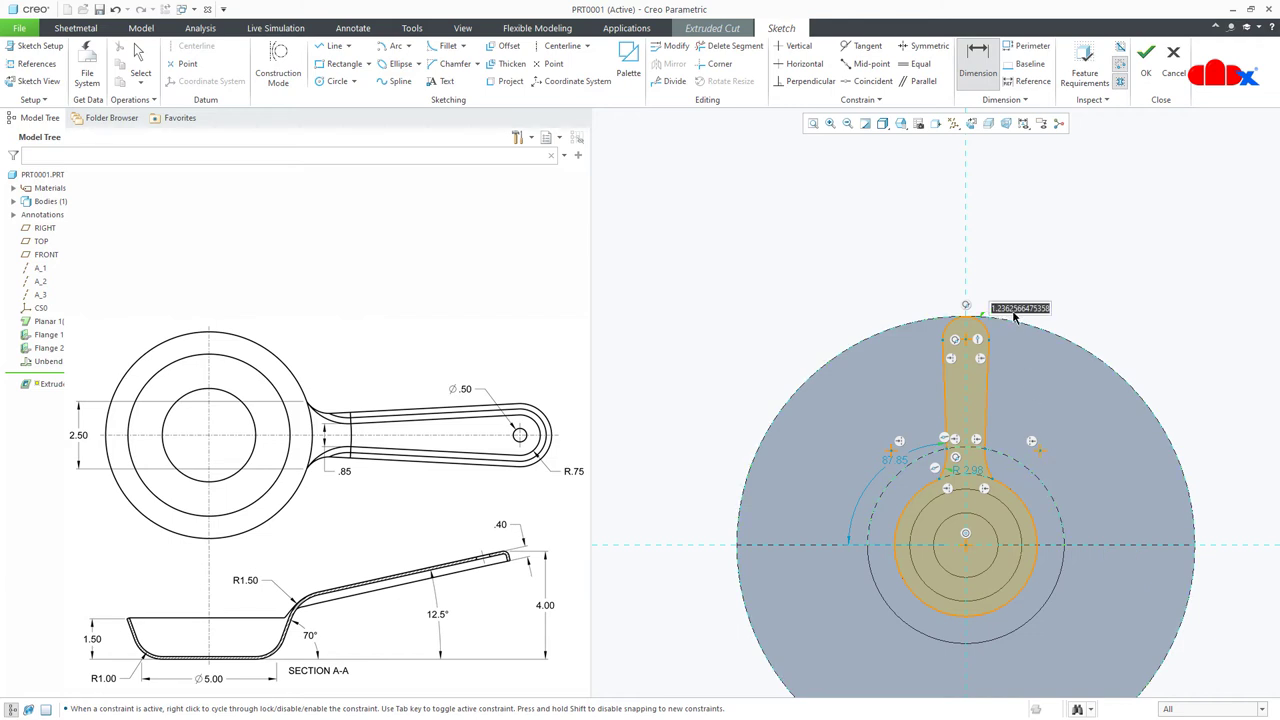
{"action": "key", "text": "BackSpace"}
{"action": "key", "text": "Return"}
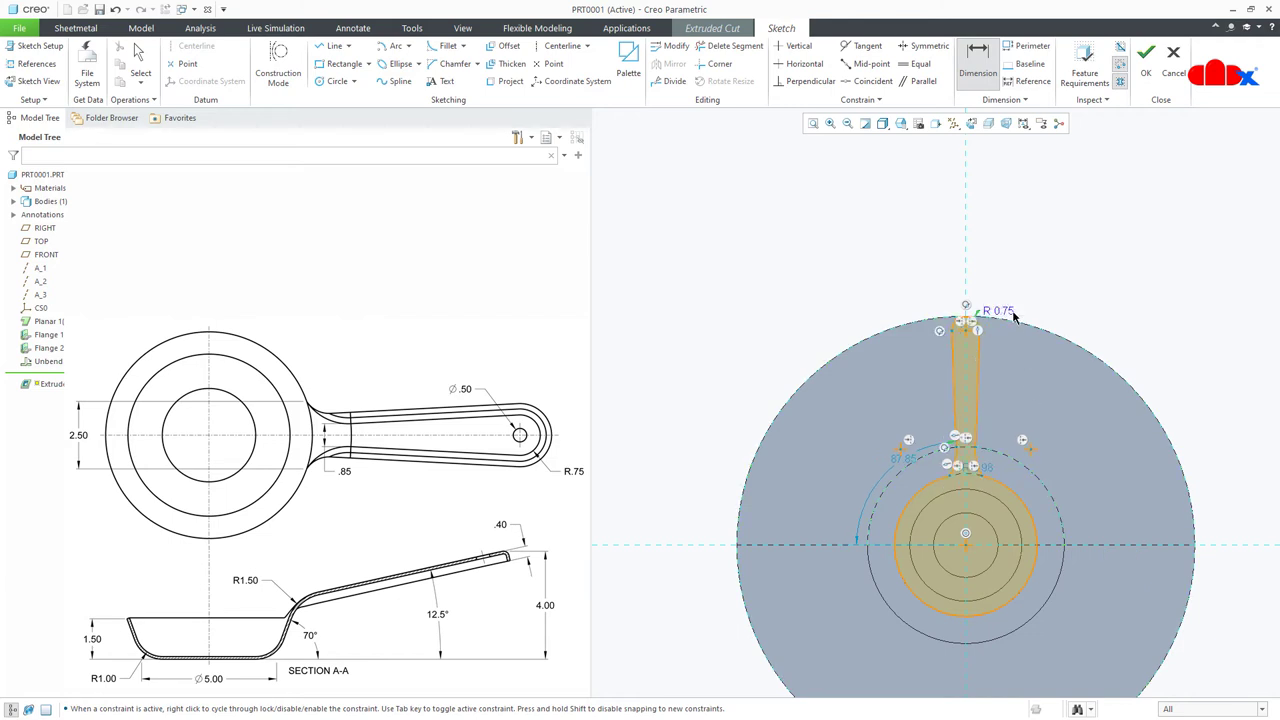
- Set the handle base width to 2.50 and the neck width to 0.85, then finish the sketch
{"action": "scroll", "coordinate": [984, 484], "scroll_direction": "up", "scroll_amount": 5}
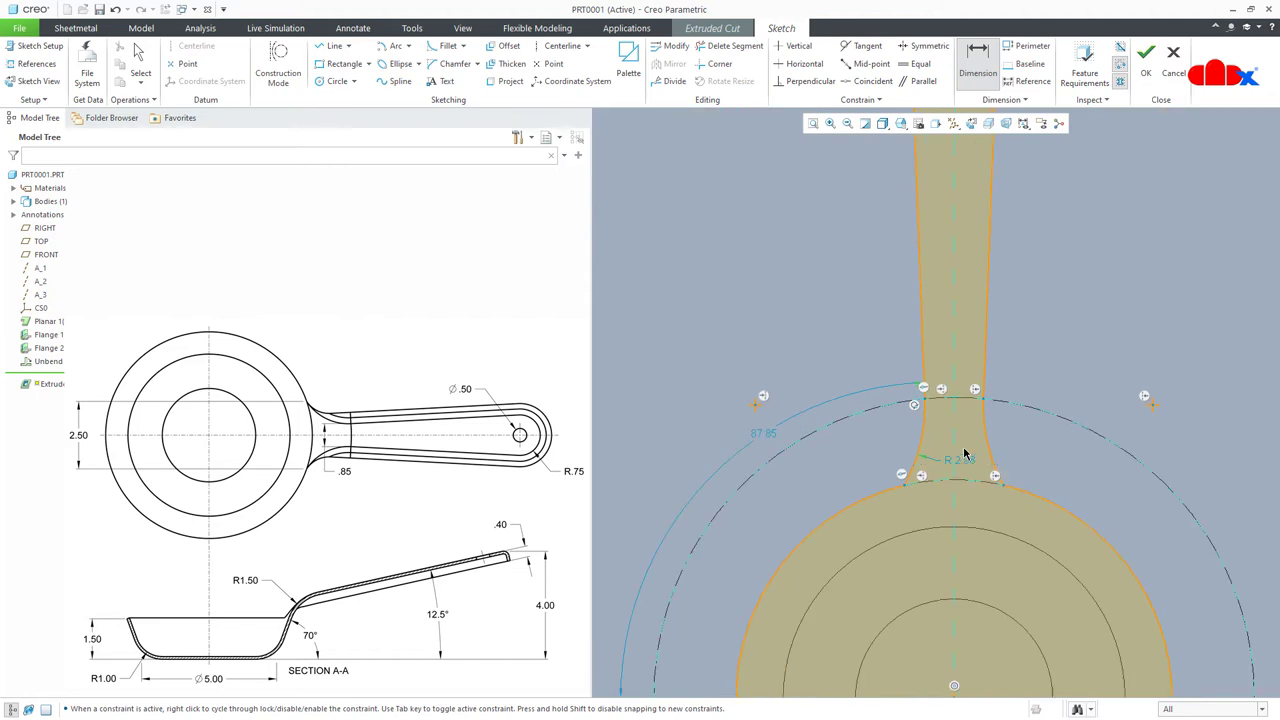
{"action": "middle_click", "coordinate": [982, 505]}
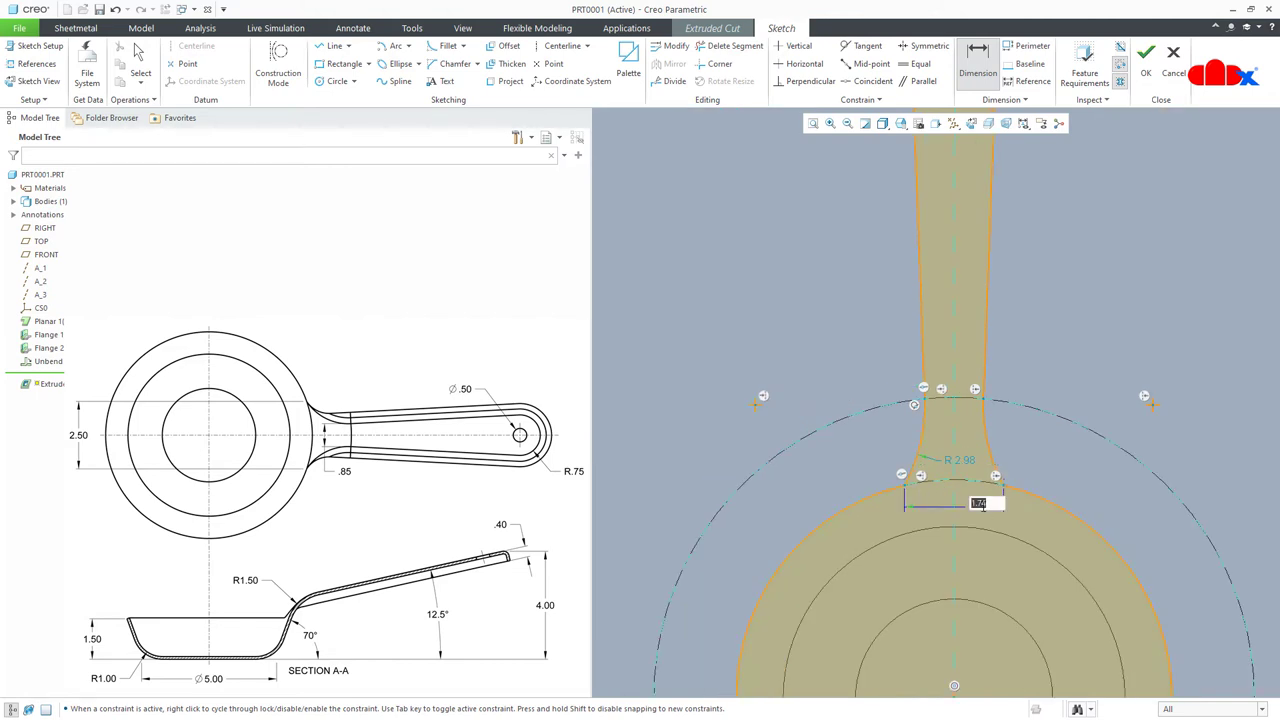
{"action": "type", "text": "2.5"}
{"action": "key", "text": "Return"}
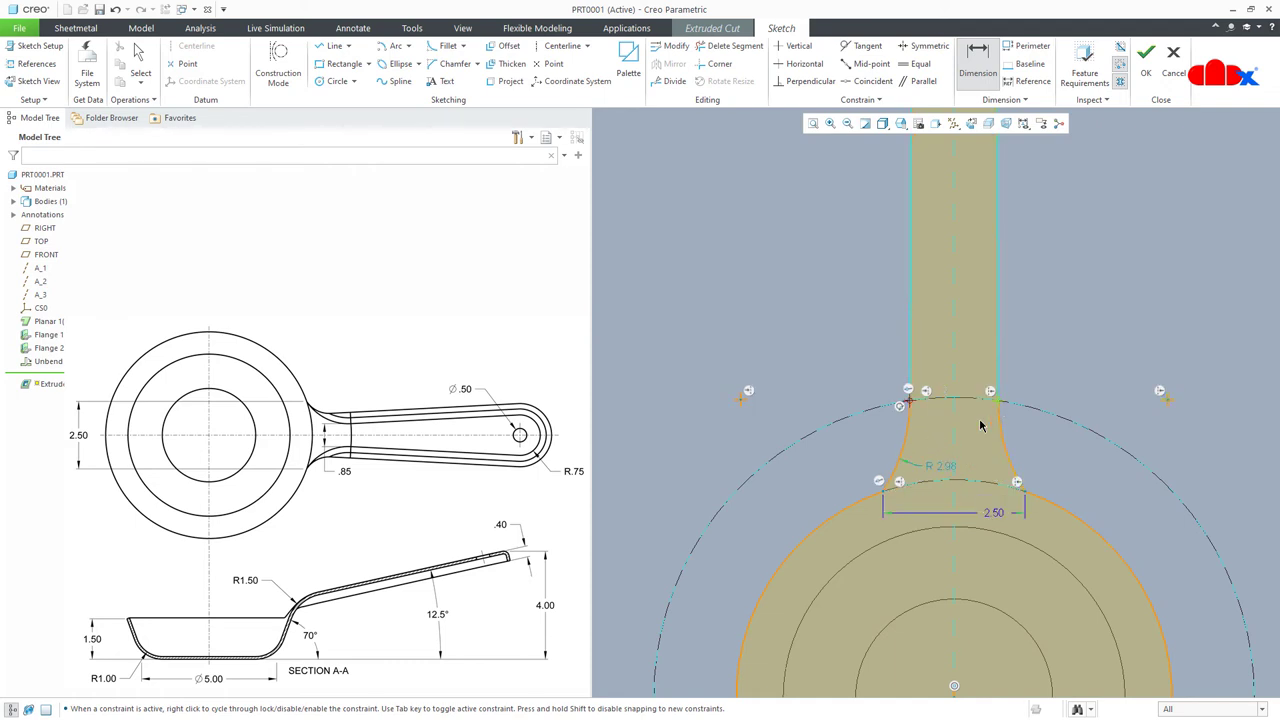
{"action": "middle_click", "coordinate": [967, 433]}
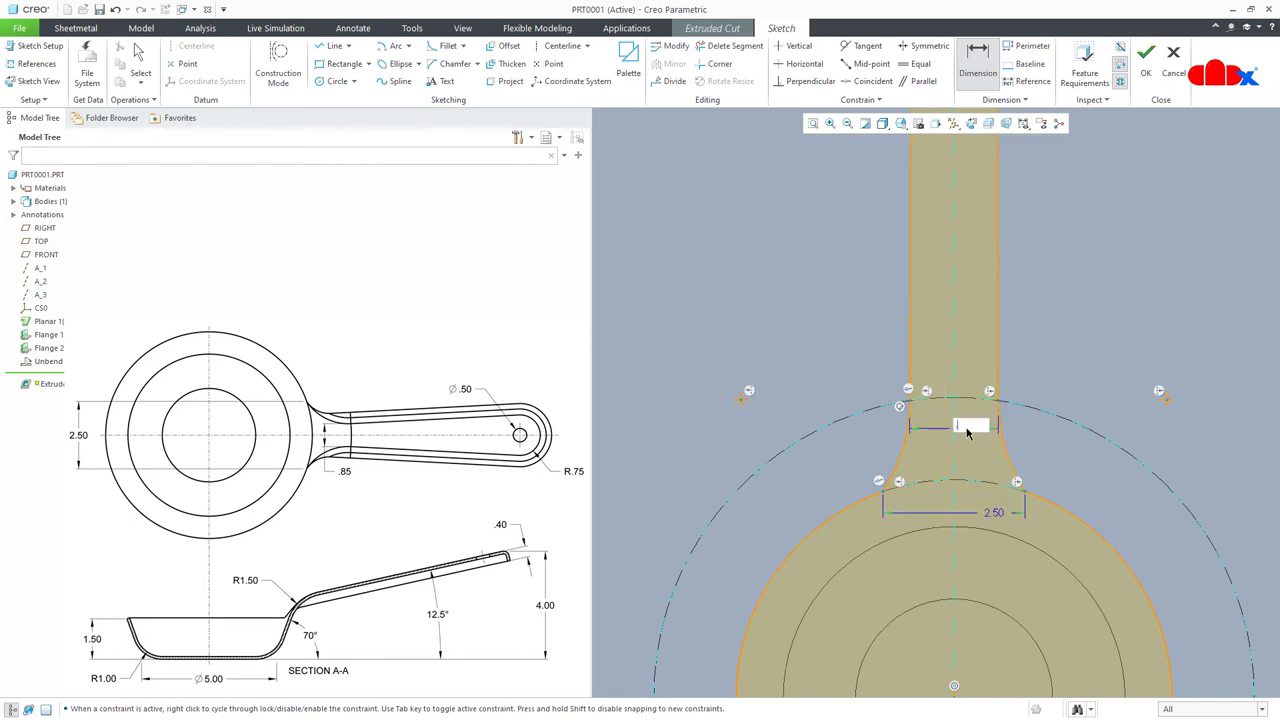
{"action": "type", "text": ".85"}
{"action": "key", "text": "Return"}
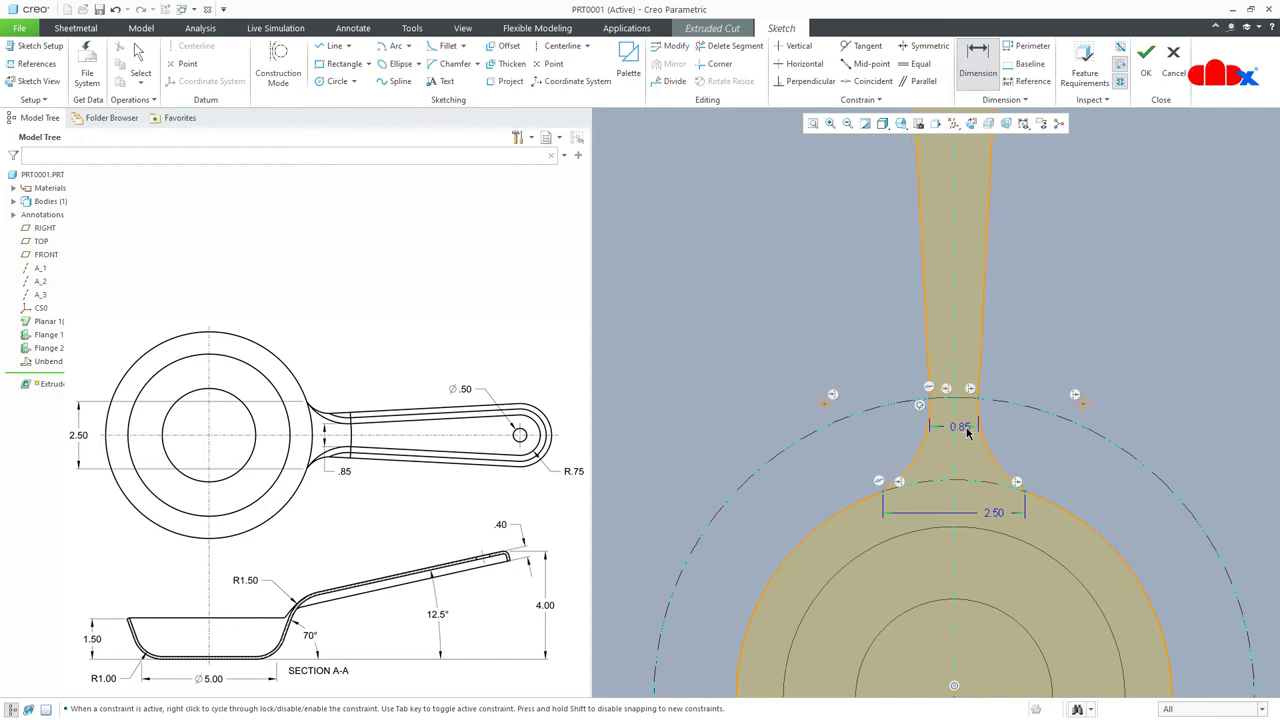
{"action": "scroll", "coordinate": [924, 489], "scroll_direction": "down", "scroll_amount": 4}
{"action": "right_click", "coordinate": [925, 488]}
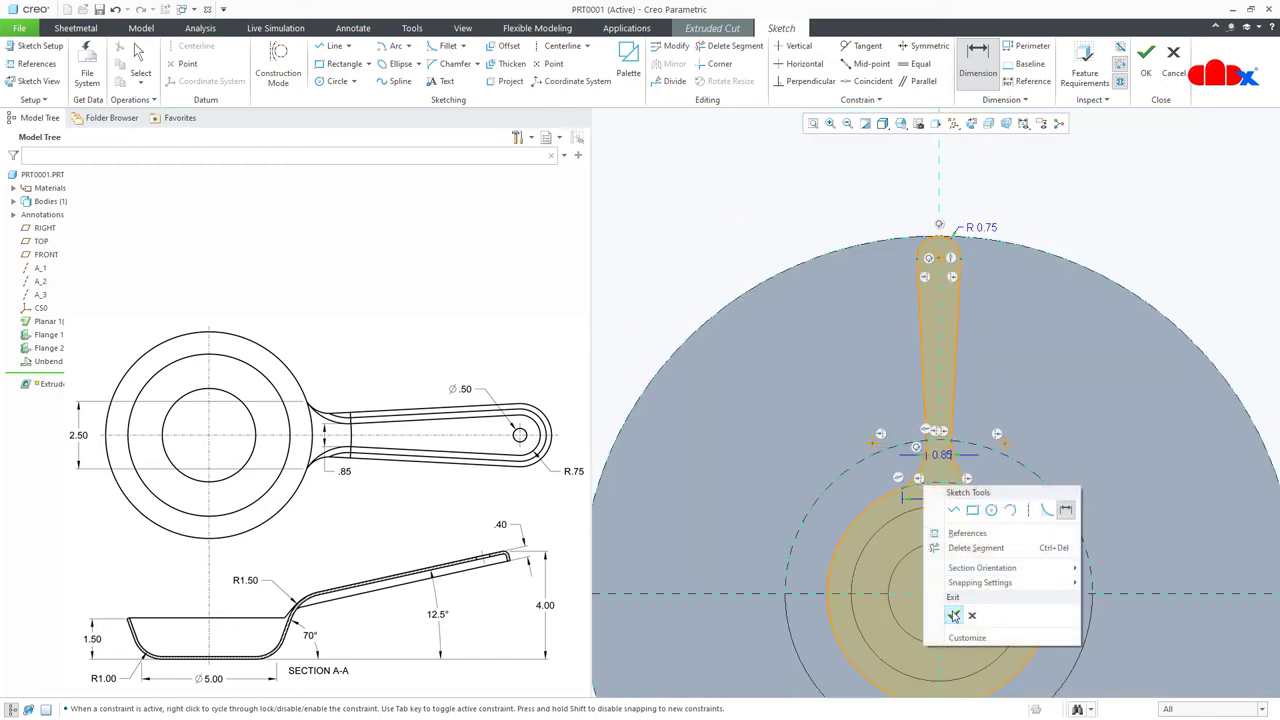
{"action": "left_click", "coordinate": [953, 615]}
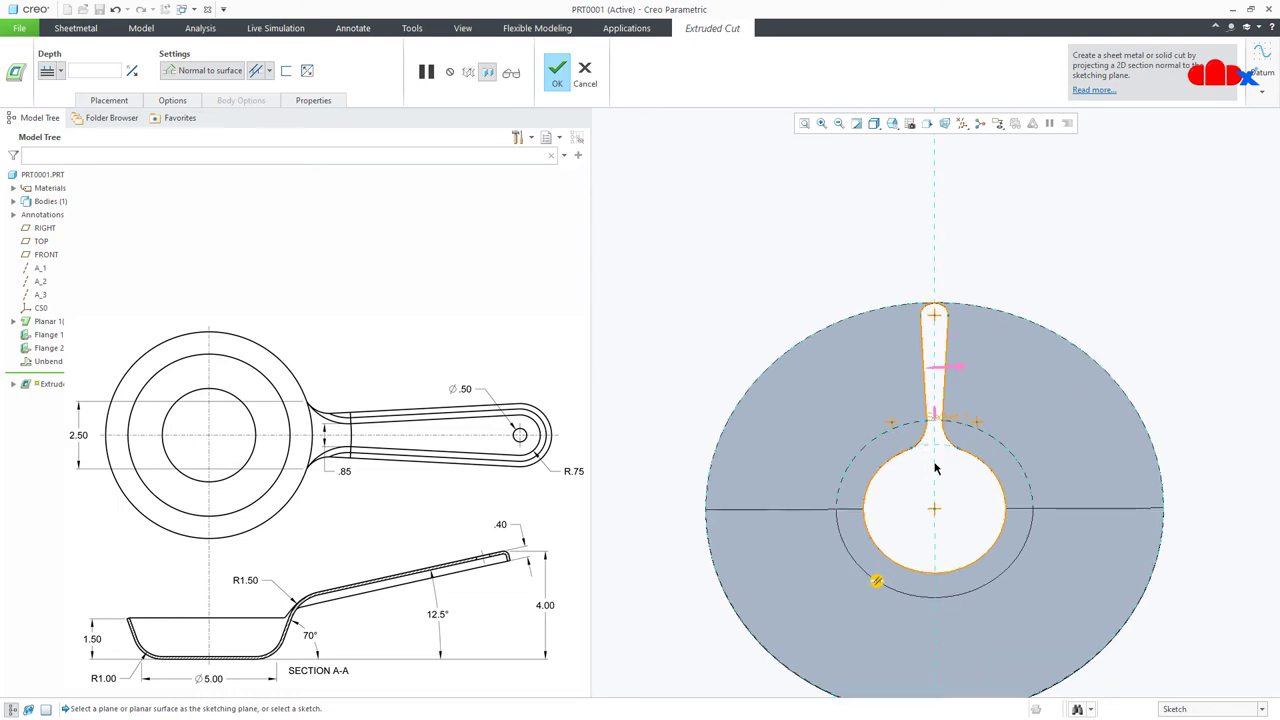
- Flip the cut side to keep the pan-and-handle blank, finish the extruded cut, and start a Flange
{"action": "scroll", "coordinate": [936, 468], "scroll_direction": "up", "scroll_amount": 2}
{"action": "left_click", "coordinate": [962, 346]}
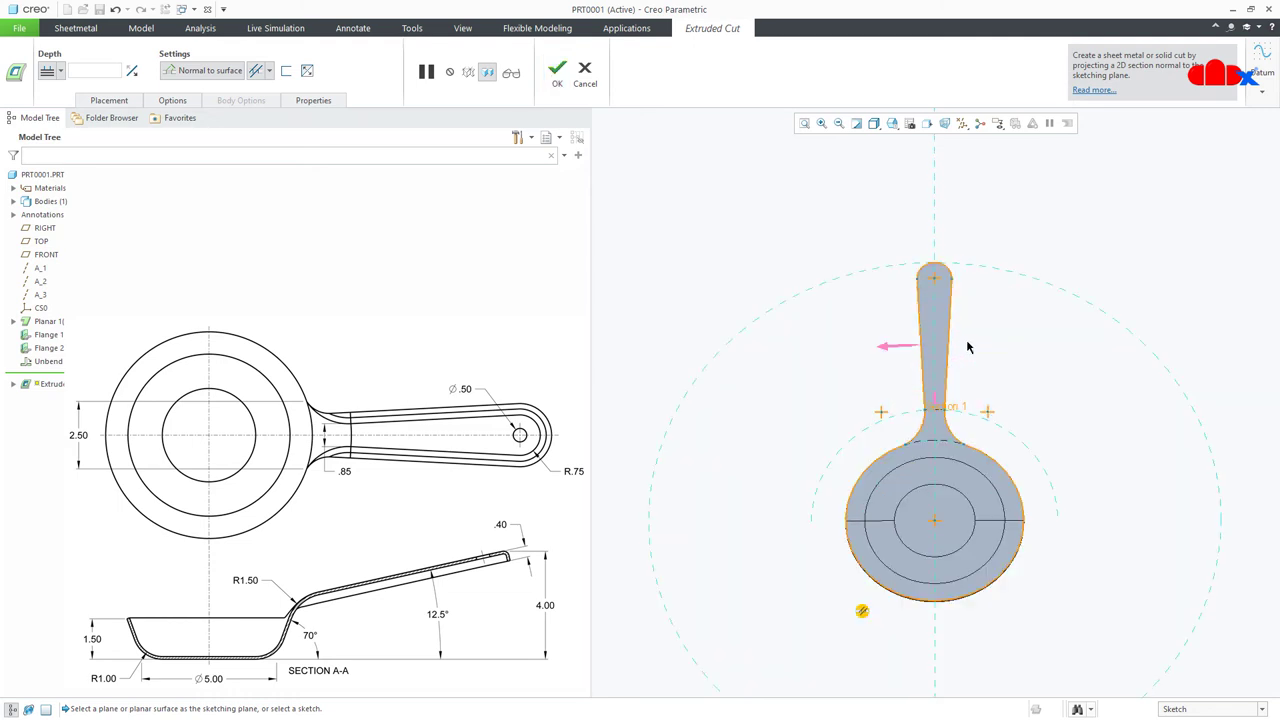
{"action": "middle_click", "coordinate": [991, 340]}
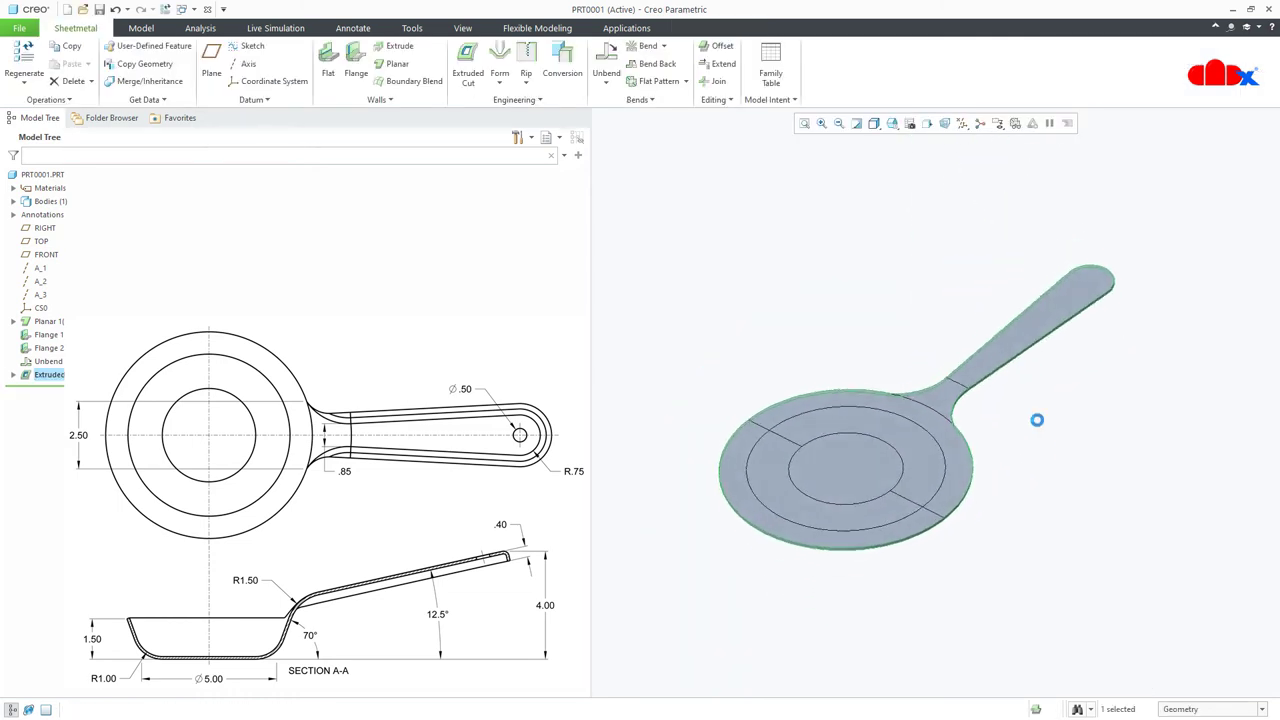
{"action": "left_click", "coordinate": [1056, 482]}
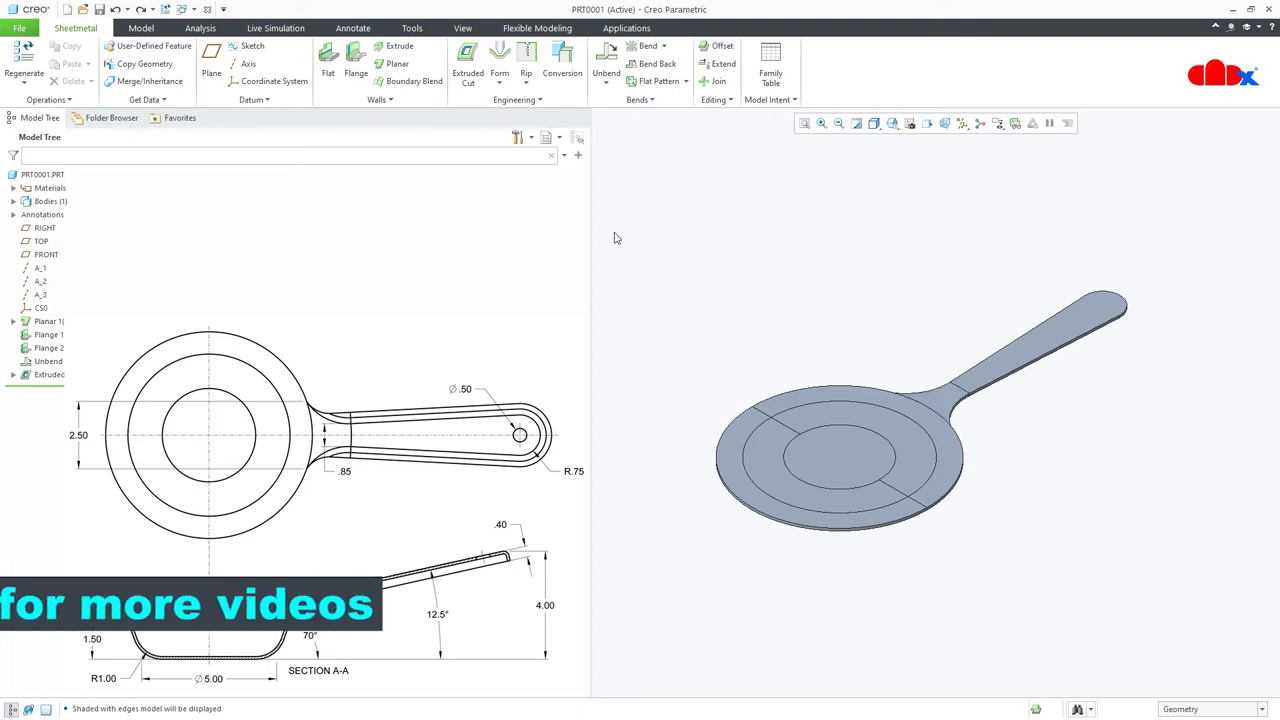
{"action": "left_click", "coordinate": [356, 68]}
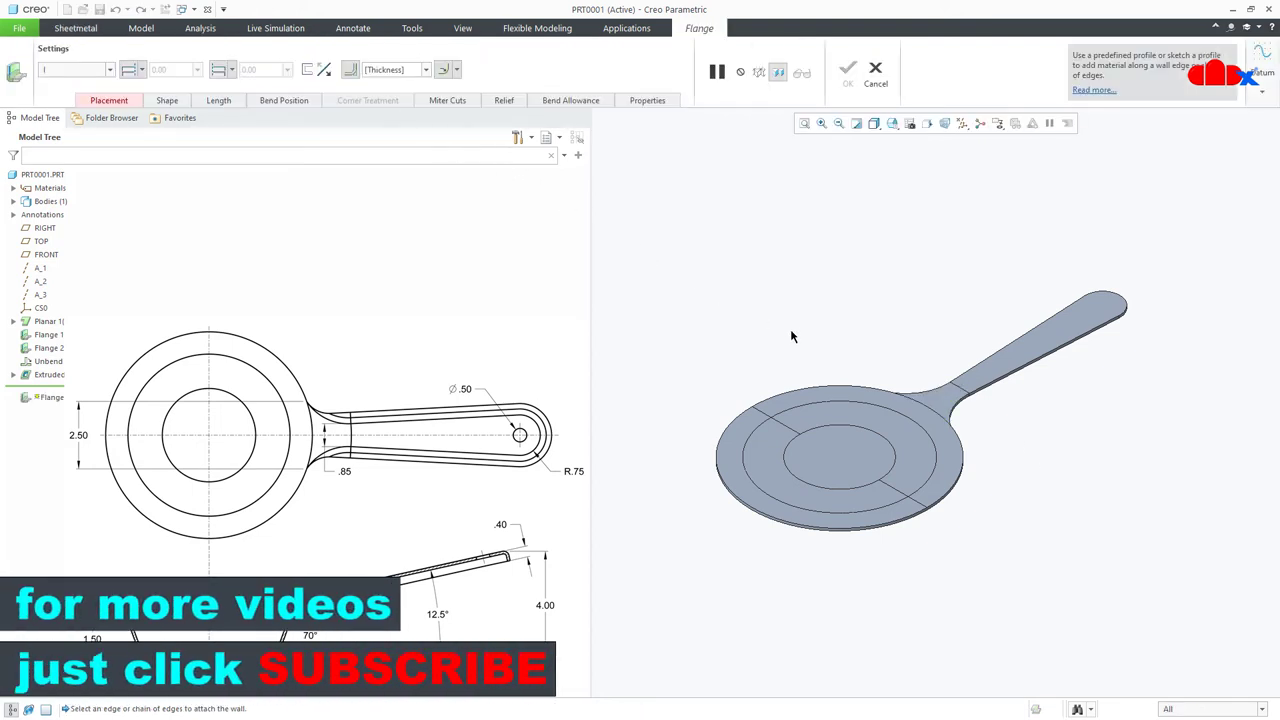
- Add a 0.4 high flange wall along the whole handle edge
{"action": "left_click", "coordinate": [952, 411]}
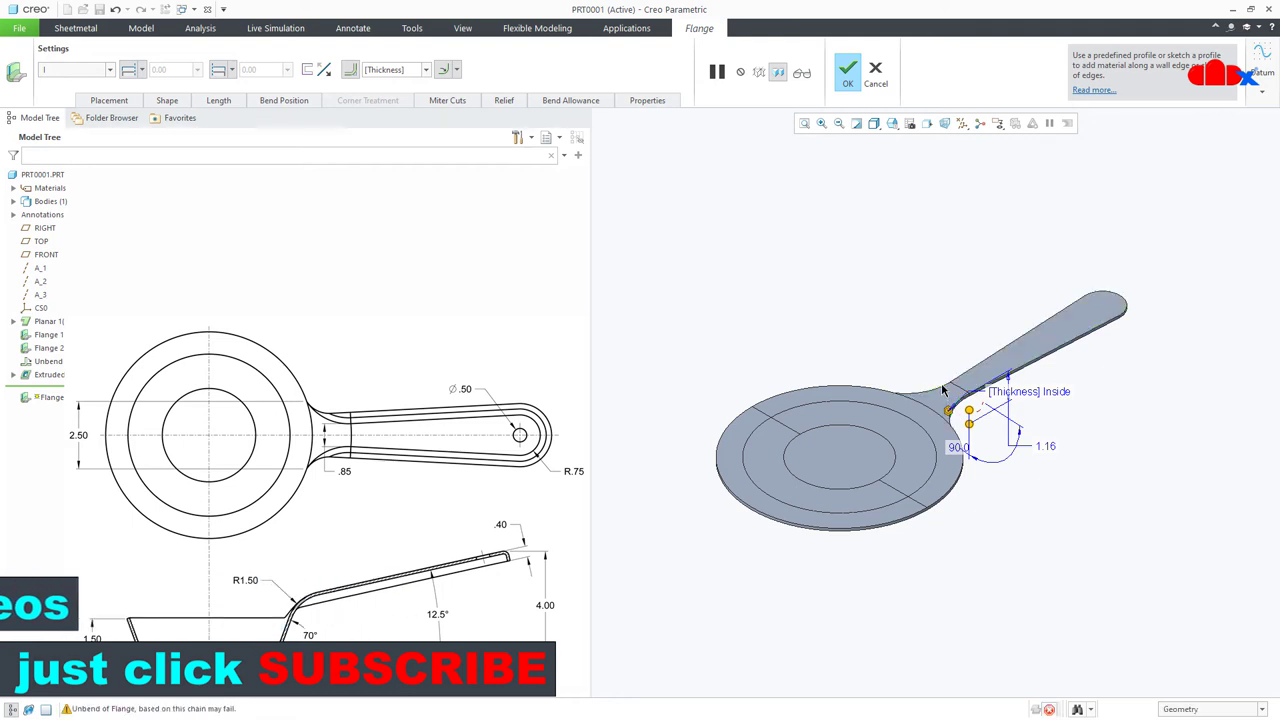
{"action": "left_click", "coordinate": [958, 402], "text": "shift"}
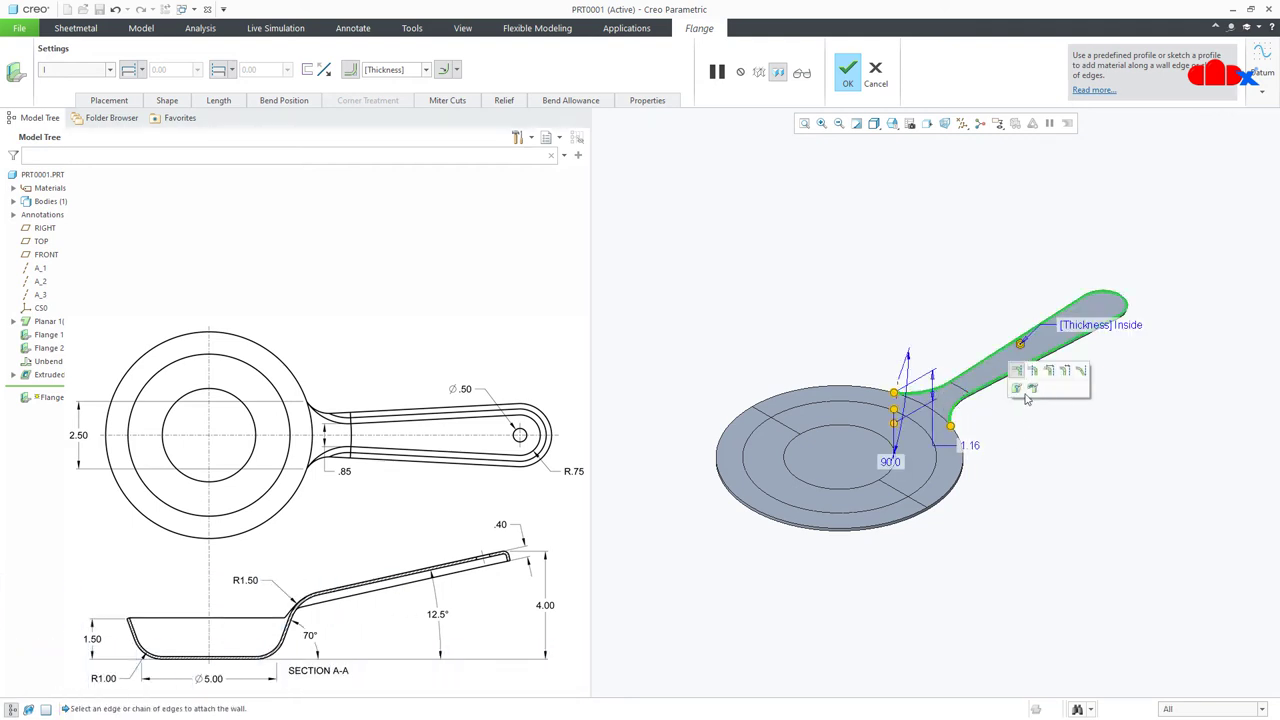
{"action": "double_click", "coordinate": [974, 441]}
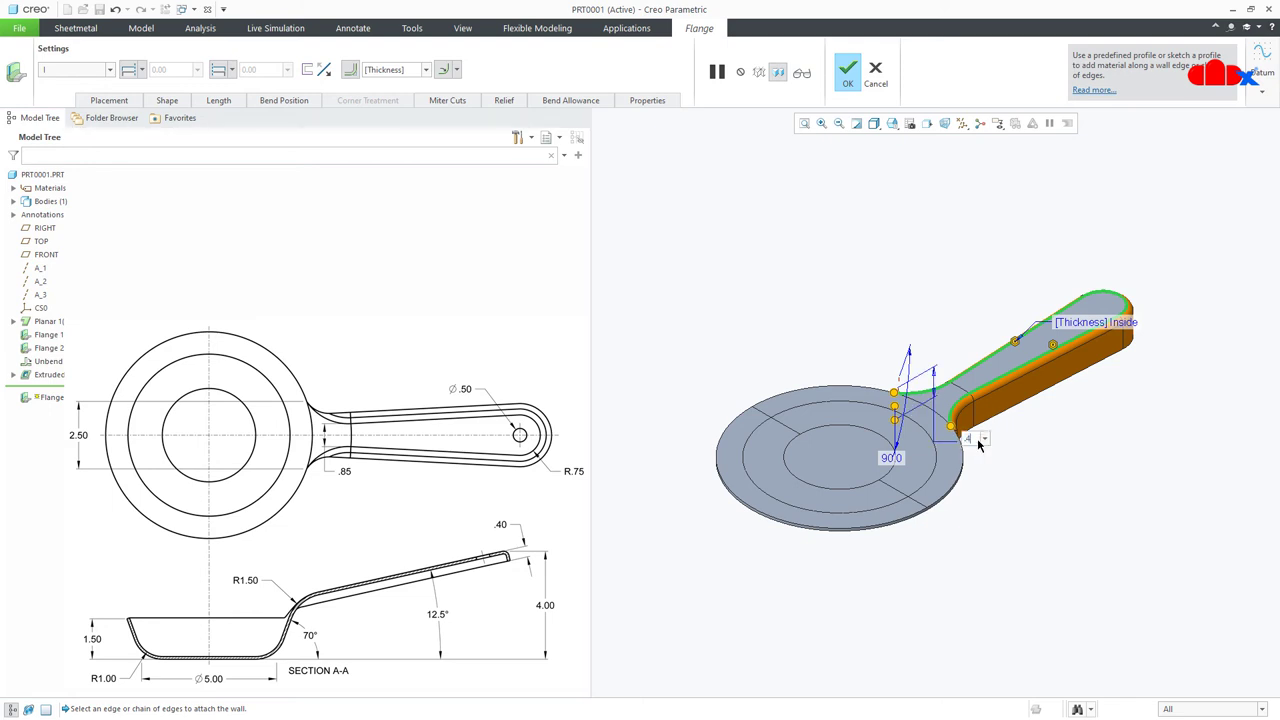
{"action": "type", "text": ".4"}
{"action": "key", "text": "Return"}
{"action": "middle_click", "coordinate": [979, 445]}
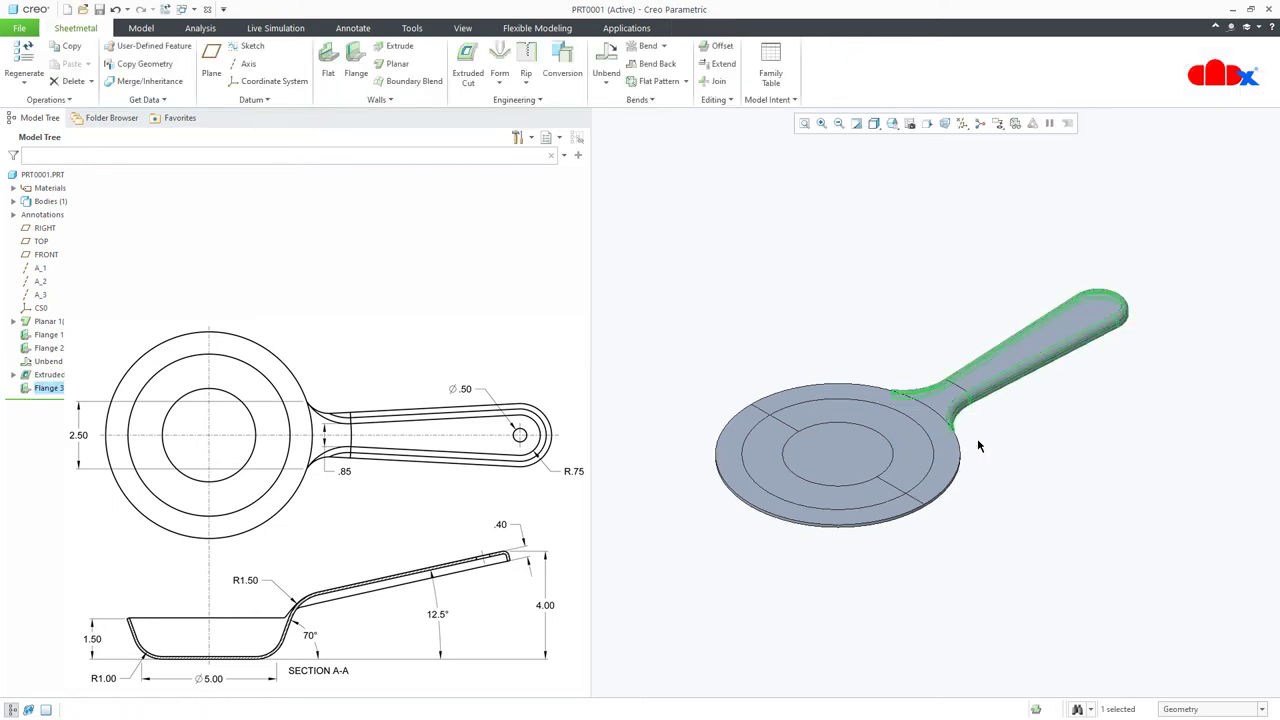
{"action": "left_click", "coordinate": [978, 441]}
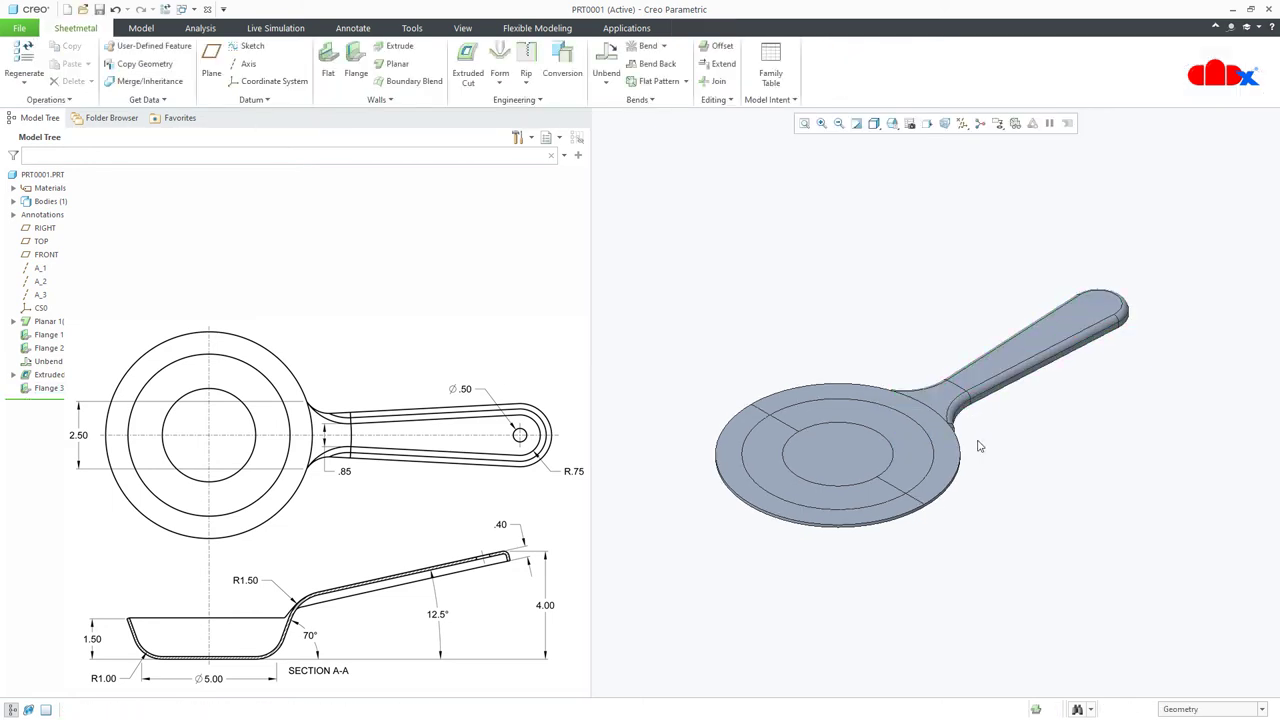
- Unbend the handle flange flat and begin another extruded cut
{"action": "left_click", "coordinate": [604, 65]}
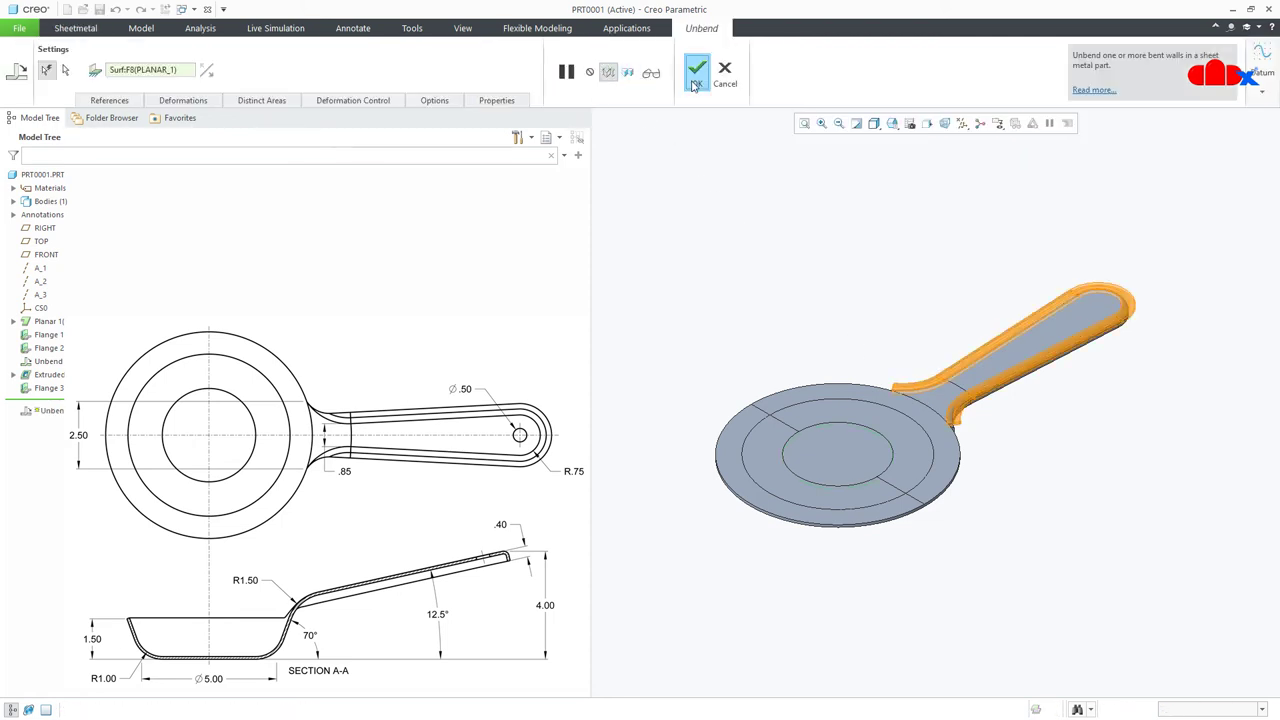
{"action": "left_click", "coordinate": [695, 78]}
{"action": "left_click", "coordinate": [470, 68]}
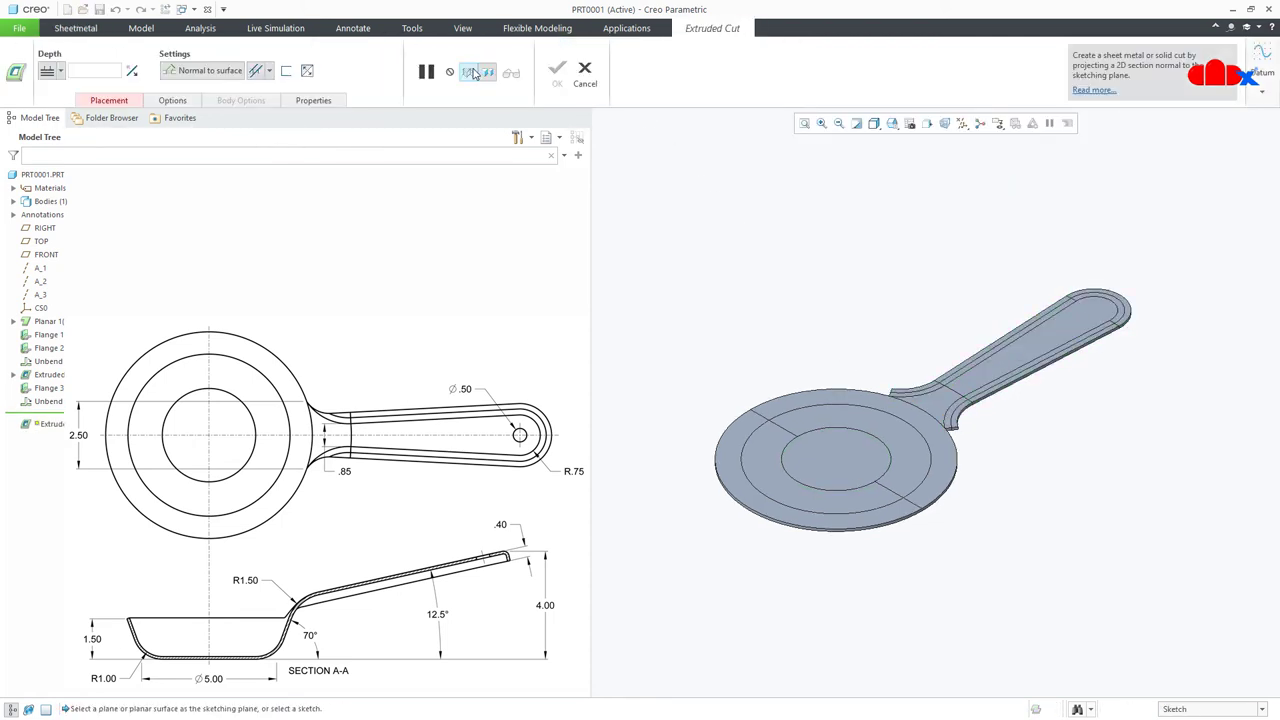
- Sketch on the pan's top surface and draw an arc along the left handle edge
{"action": "left_click", "coordinate": [947, 404]}
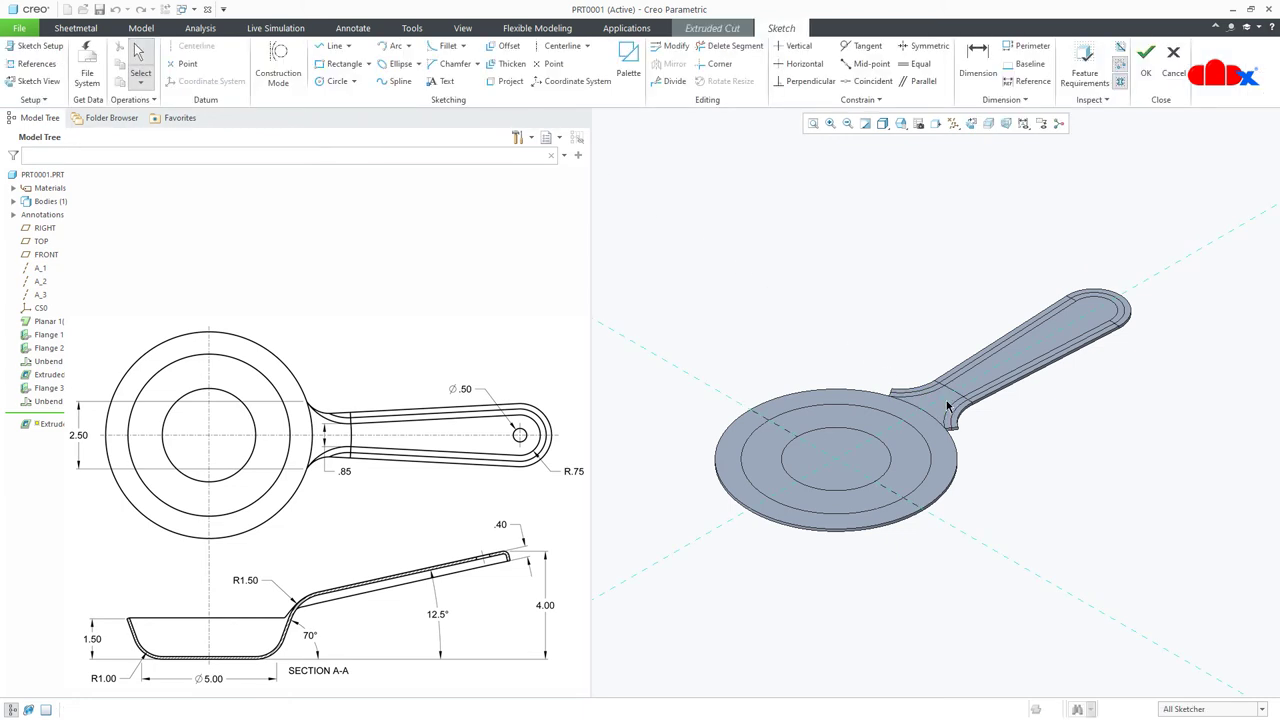
{"action": "scroll", "coordinate": [941, 399], "scroll_direction": "down", "scroll_amount": 5}
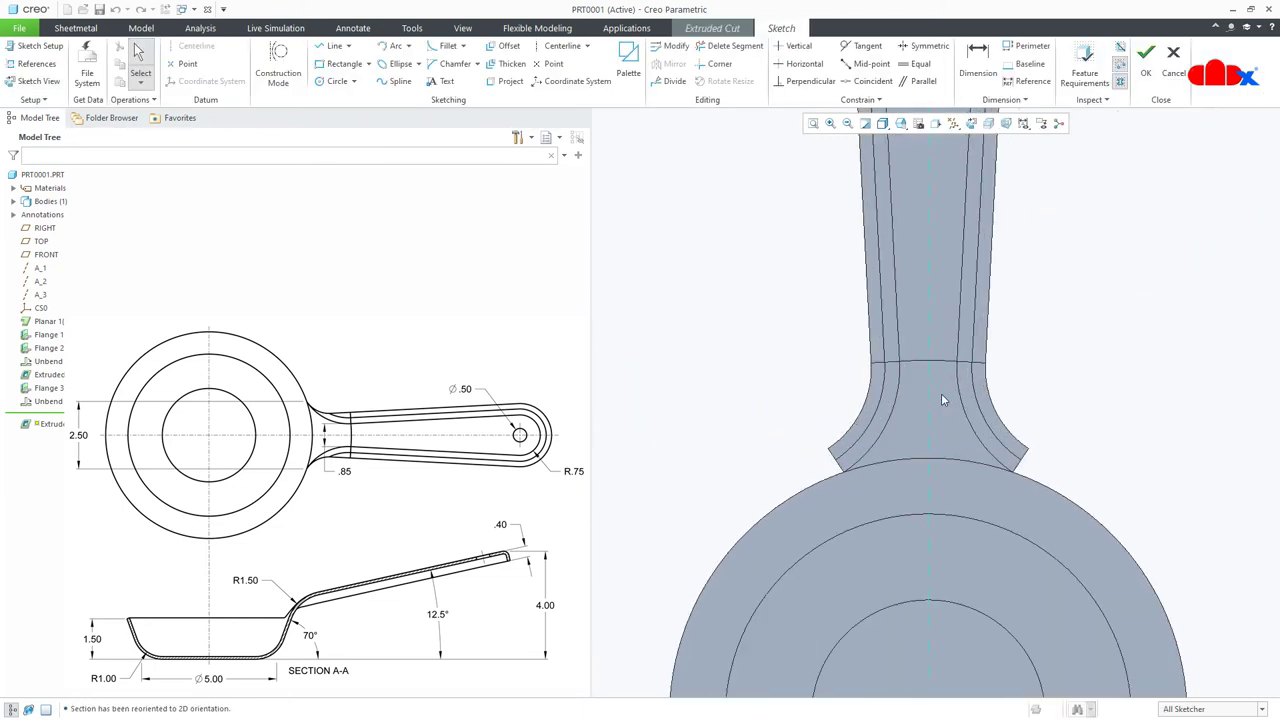
{"action": "right_click", "coordinate": [941, 397]}
{"action": "left_click", "coordinate": [1020, 420]}
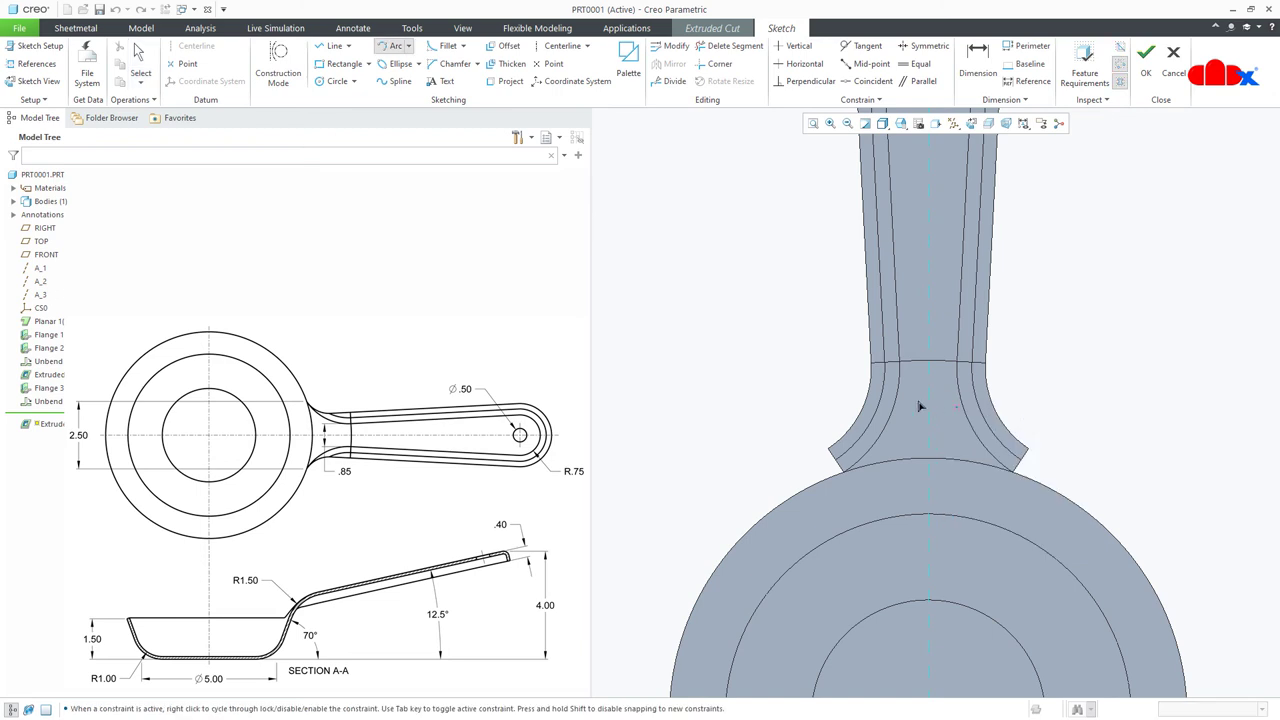
{"action": "scroll", "coordinate": [890, 388], "scroll_direction": "down", "scroll_amount": 3}
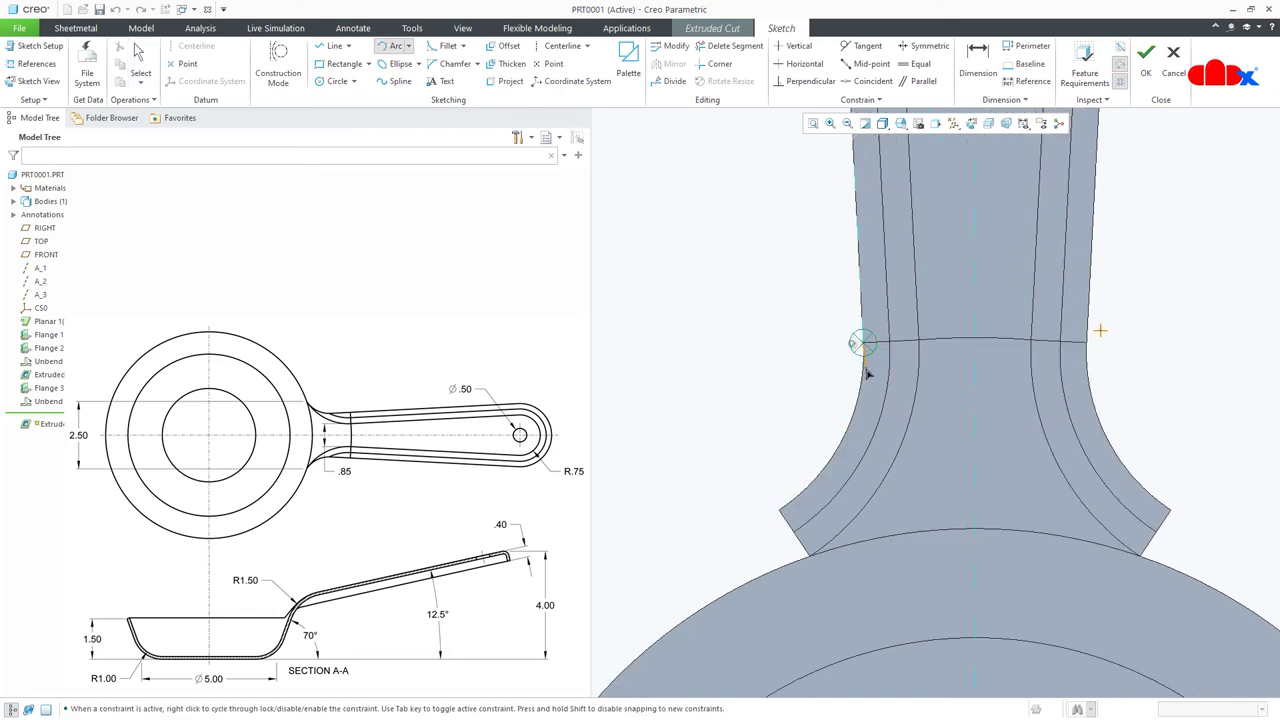
{"action": "left_click", "coordinate": [810, 556]}
{"action": "middle_click", "coordinate": [874, 515]}
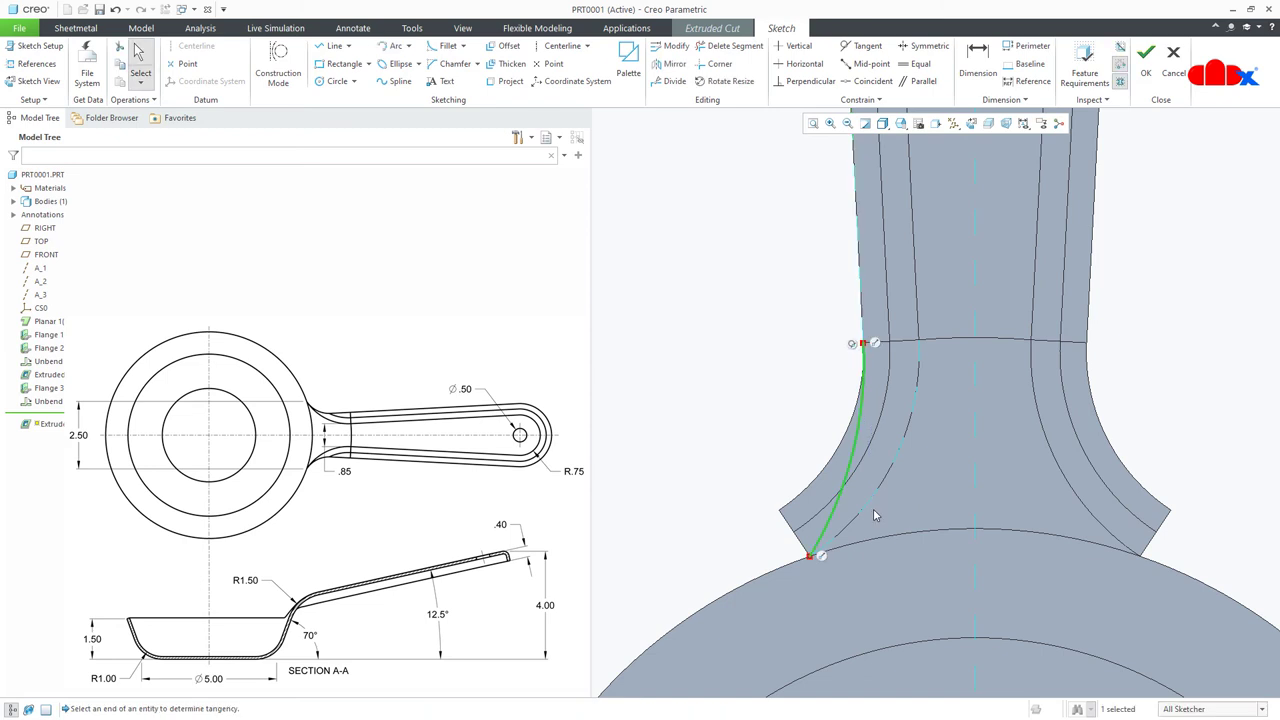
- Draw a matching arc along the right handle edge, from its upper-right to lower-right corner
{"action": "right_click", "coordinate": [1078, 360]}
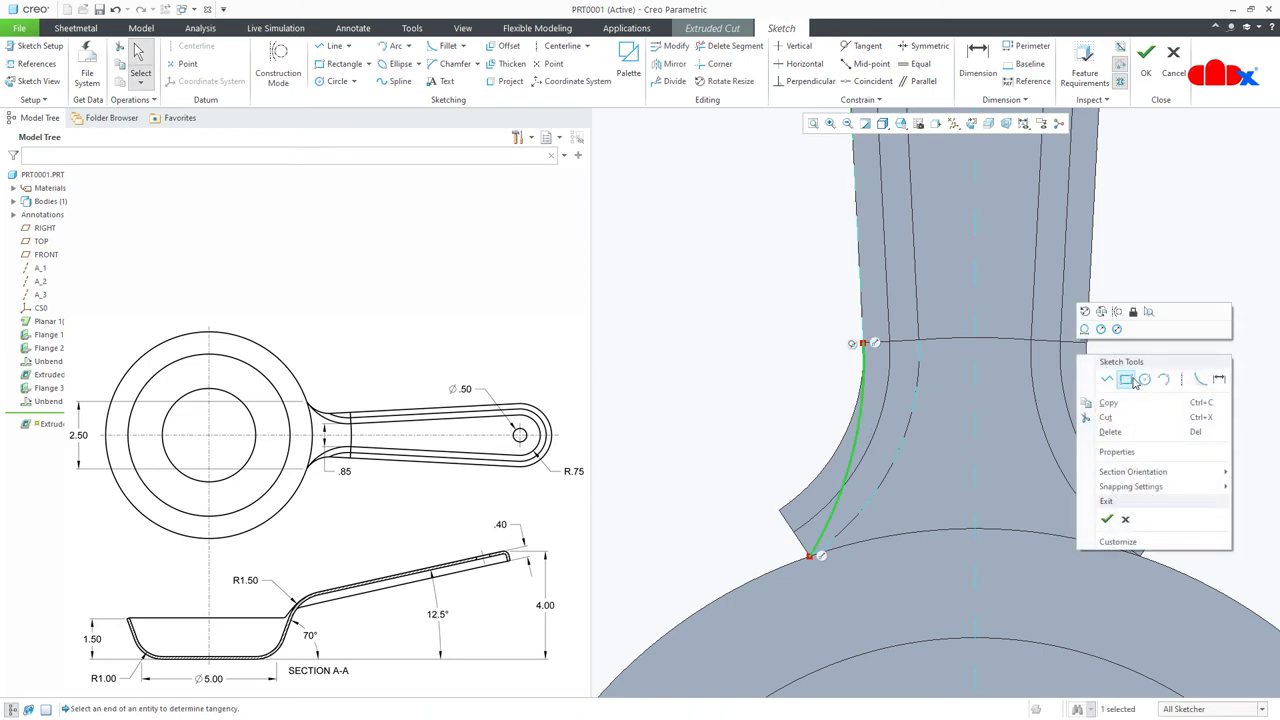
{"action": "left_click", "coordinate": [1158, 380]}
{"action": "left_click", "coordinate": [1089, 344]}
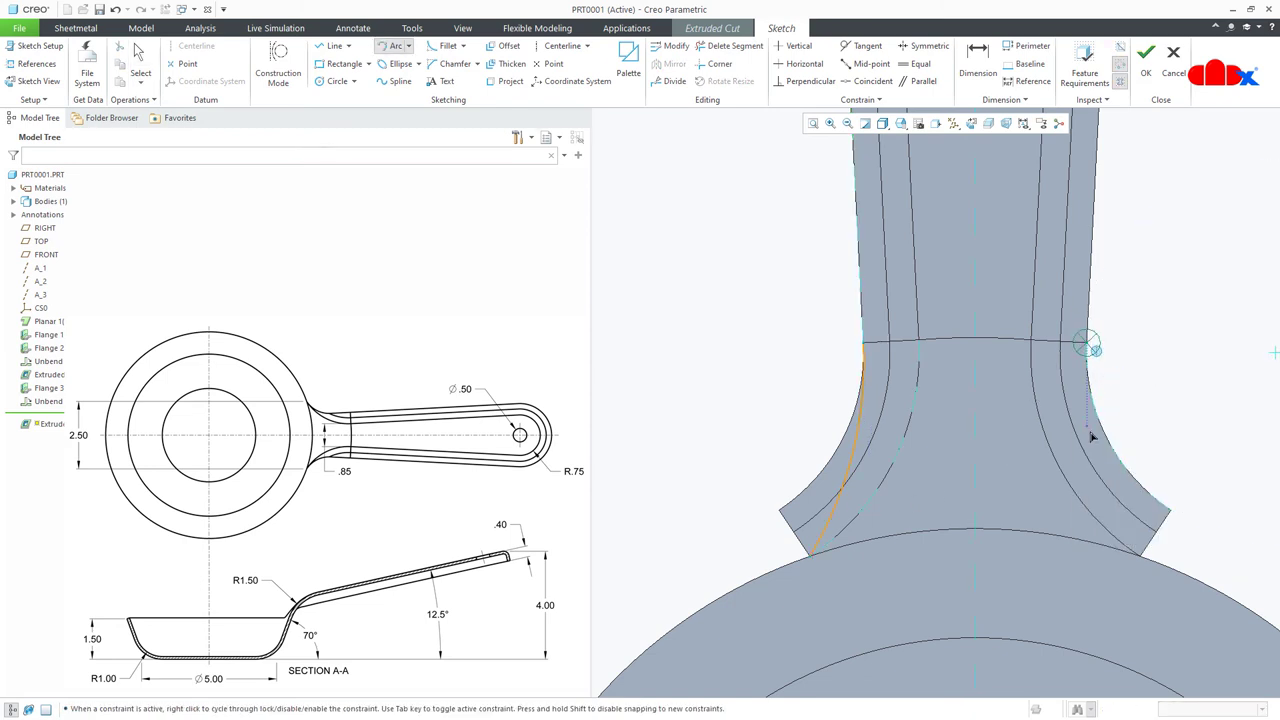
{"action": "left_click", "coordinate": [1140, 556]}
{"action": "left_click", "coordinate": [1117, 515]}
{"action": "scroll", "coordinate": [1117, 515], "scroll_direction": "down", "scroll_amount": 2}
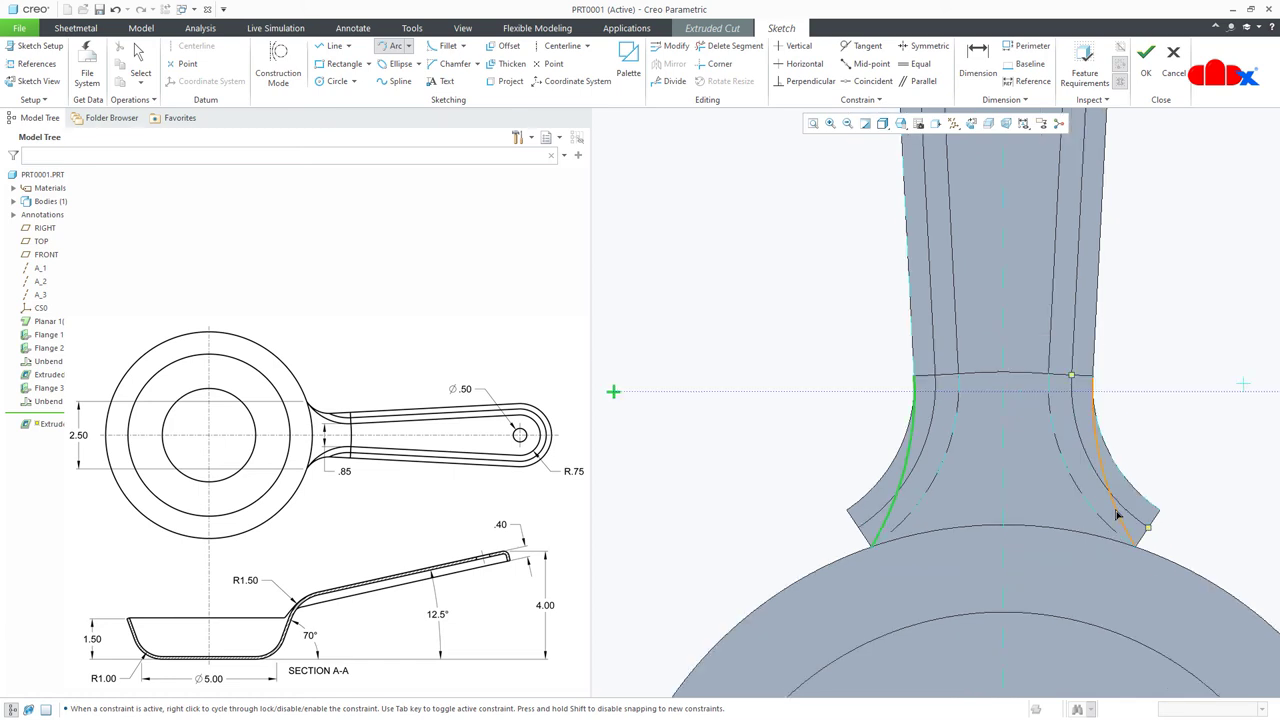
{"action": "middle_click", "coordinate": [1163, 480]}
{"action": "right_click", "coordinate": [1163, 480]}
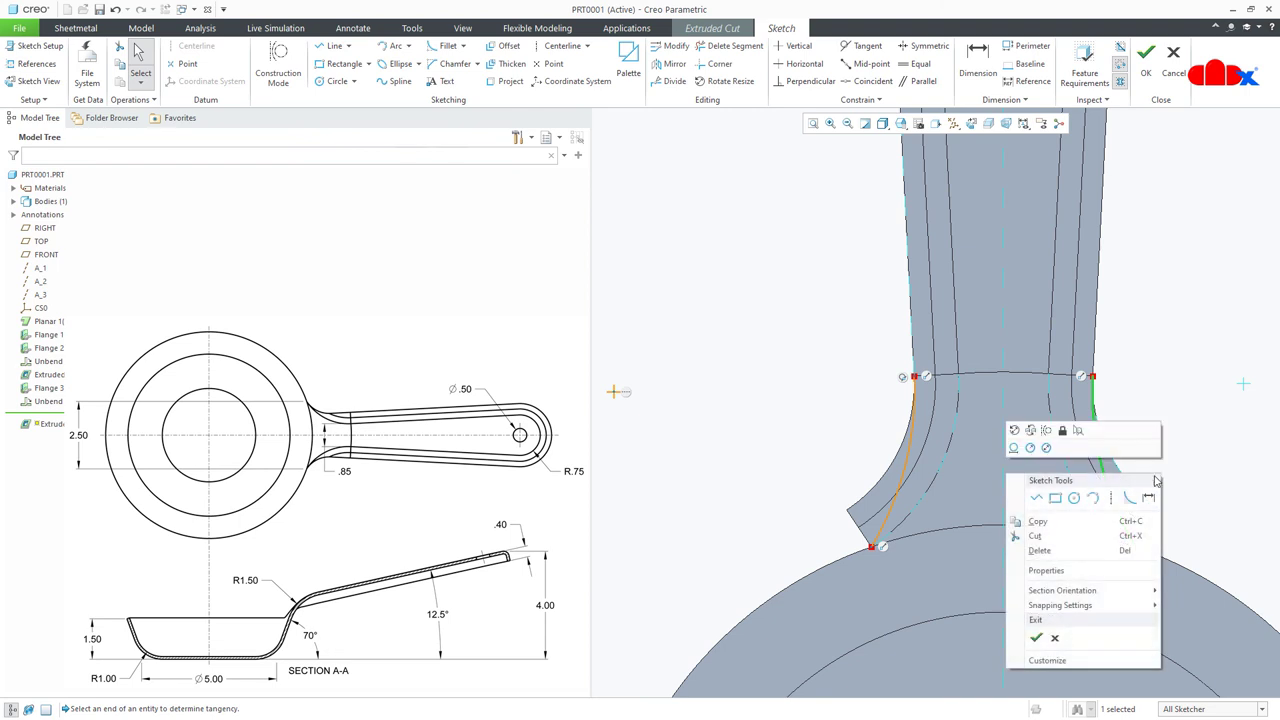
- Draw two-segment line chains from each arc end down to the pan circle, then open References
{"action": "left_click", "coordinate": [1036, 498]}
{"action": "left_click", "coordinate": [914, 377]}
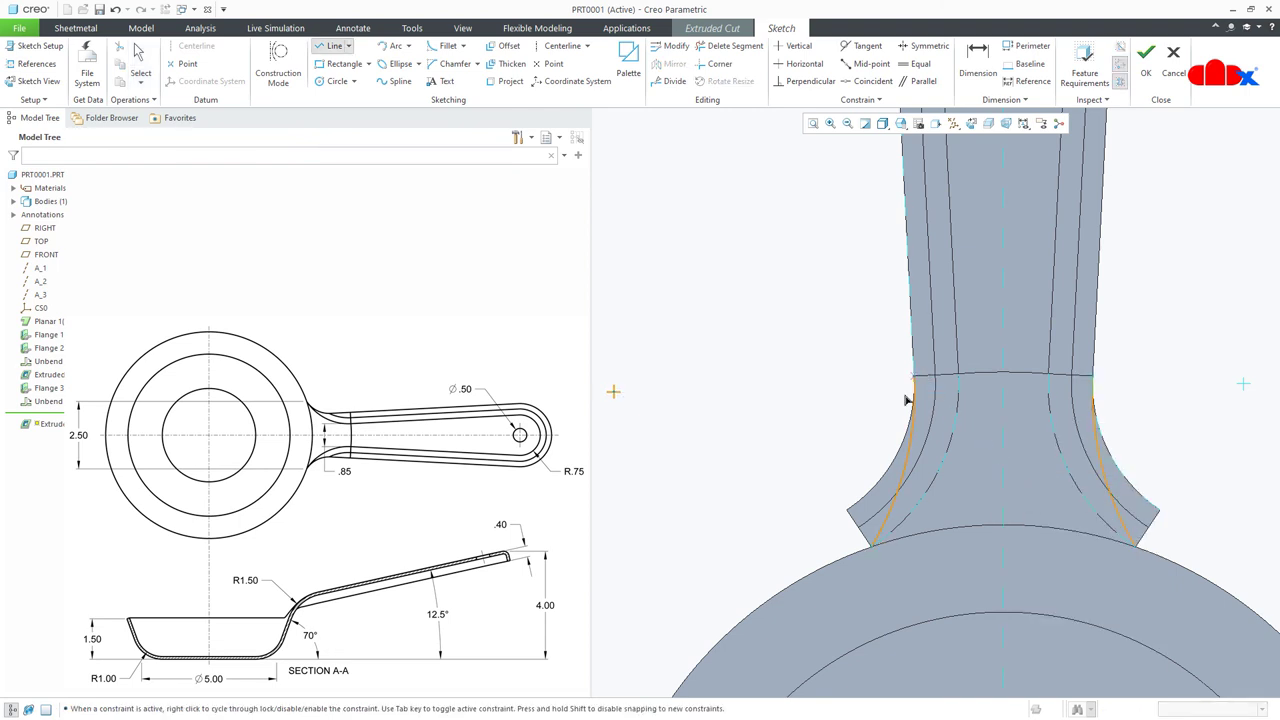
{"action": "left_click", "coordinate": [848, 510]}
{"action": "left_click", "coordinate": [870, 546]}
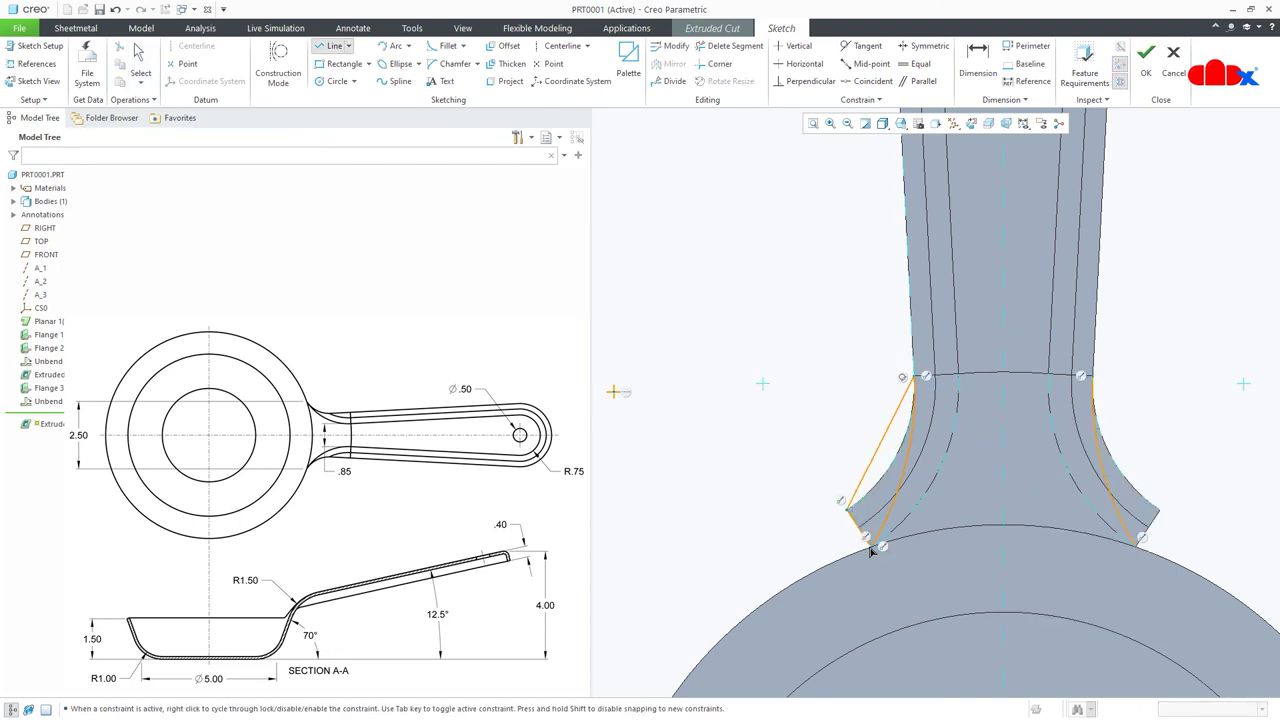
{"action": "middle_click", "coordinate": [905, 553]}
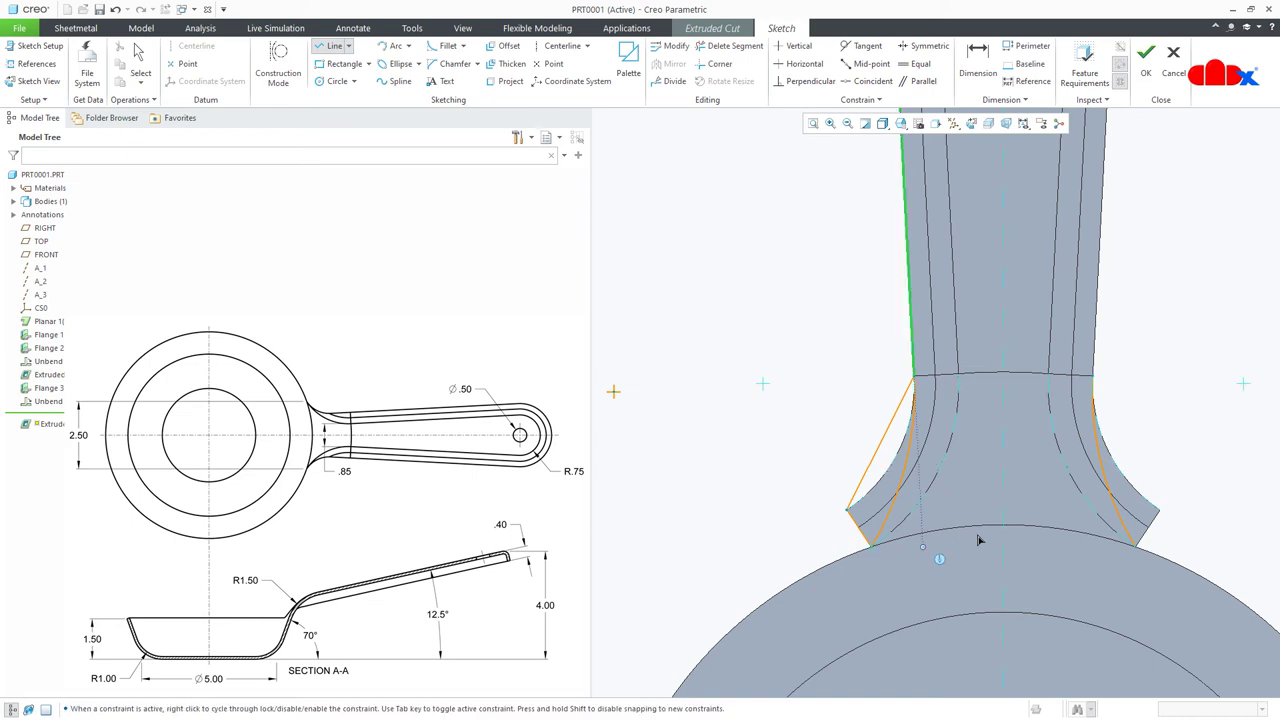
{"action": "left_click", "coordinate": [1094, 380]}
{"action": "left_click", "coordinate": [1159, 508]}
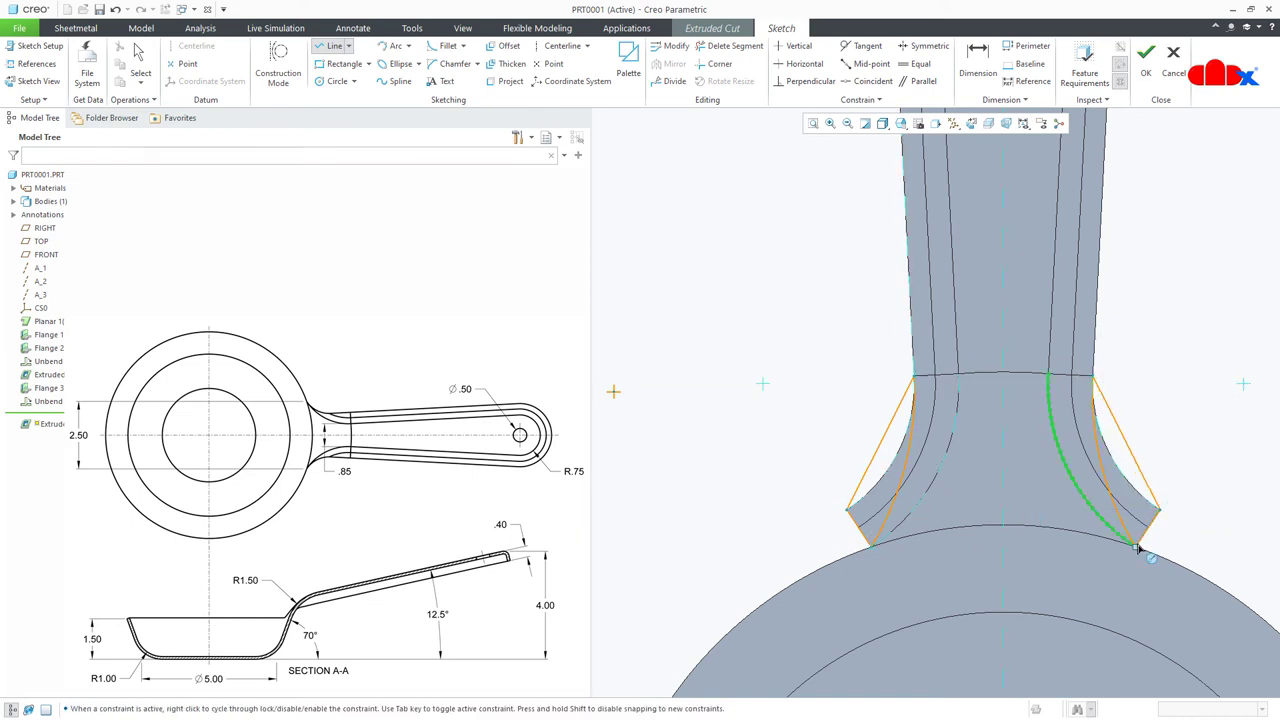
{"action": "left_click", "coordinate": [1136, 546]}
{"action": "middle_click", "coordinate": [1136, 553]}
{"action": "middle_click", "coordinate": [1138, 552]}
{"action": "scroll", "coordinate": [1150, 550], "scroll_direction": "up", "scroll_amount": 5}
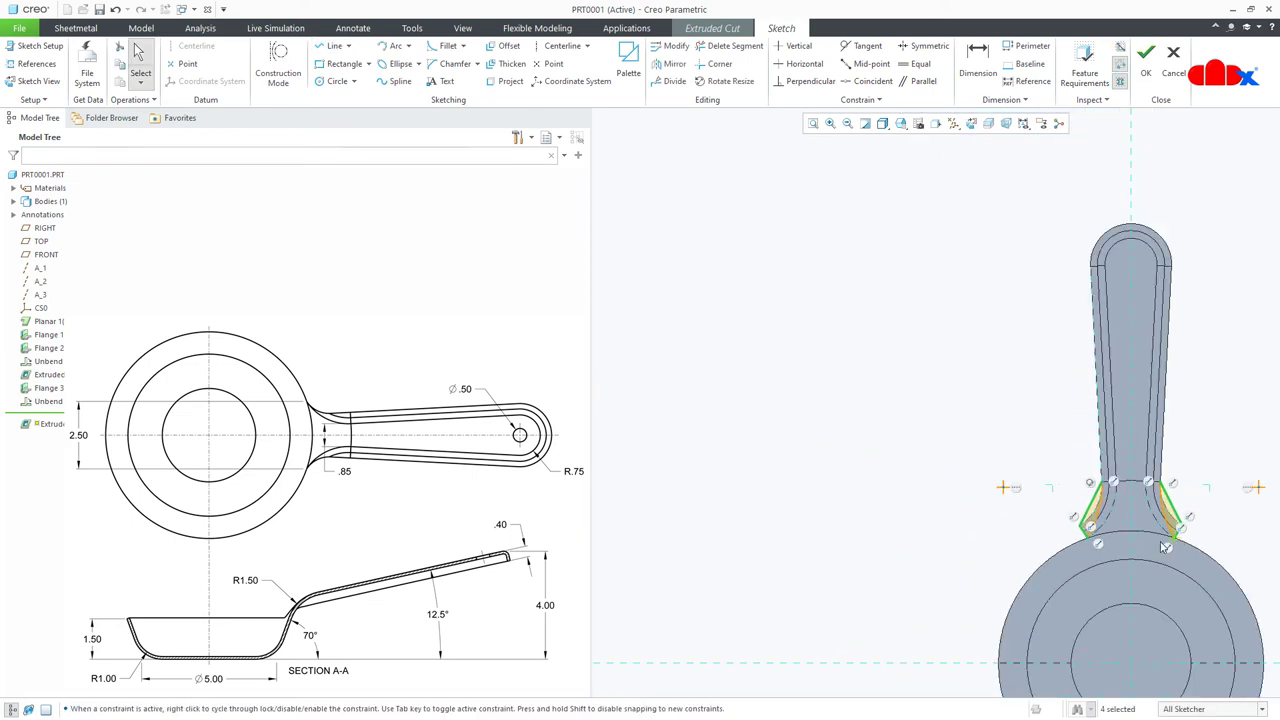
{"action": "left_click", "coordinate": [38, 64]}
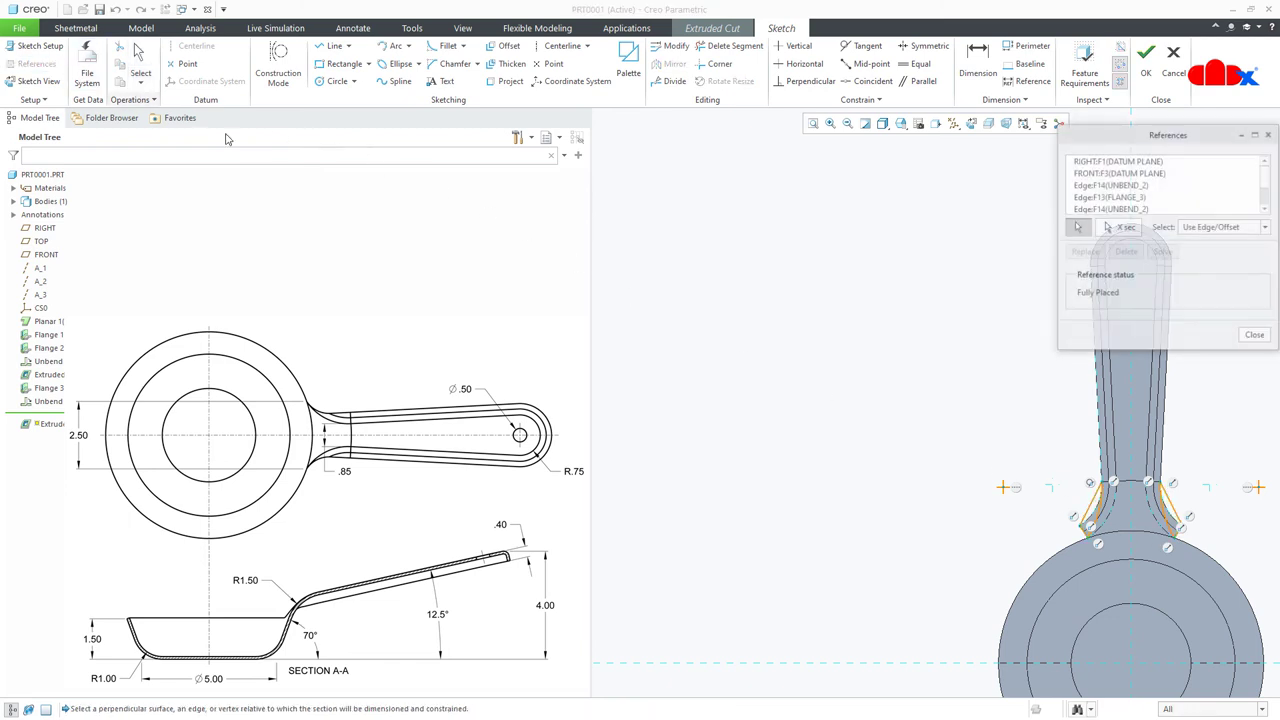
- Add a handle-tip reference, sketch the hanging-hole circle at the handle's rounded end, and complete the cut
{"action": "scroll", "coordinate": [757, 360], "scroll_direction": "down", "scroll_amount": 3}
{"action": "scroll", "coordinate": [943, 285], "scroll_direction": "up", "scroll_amount": 3}
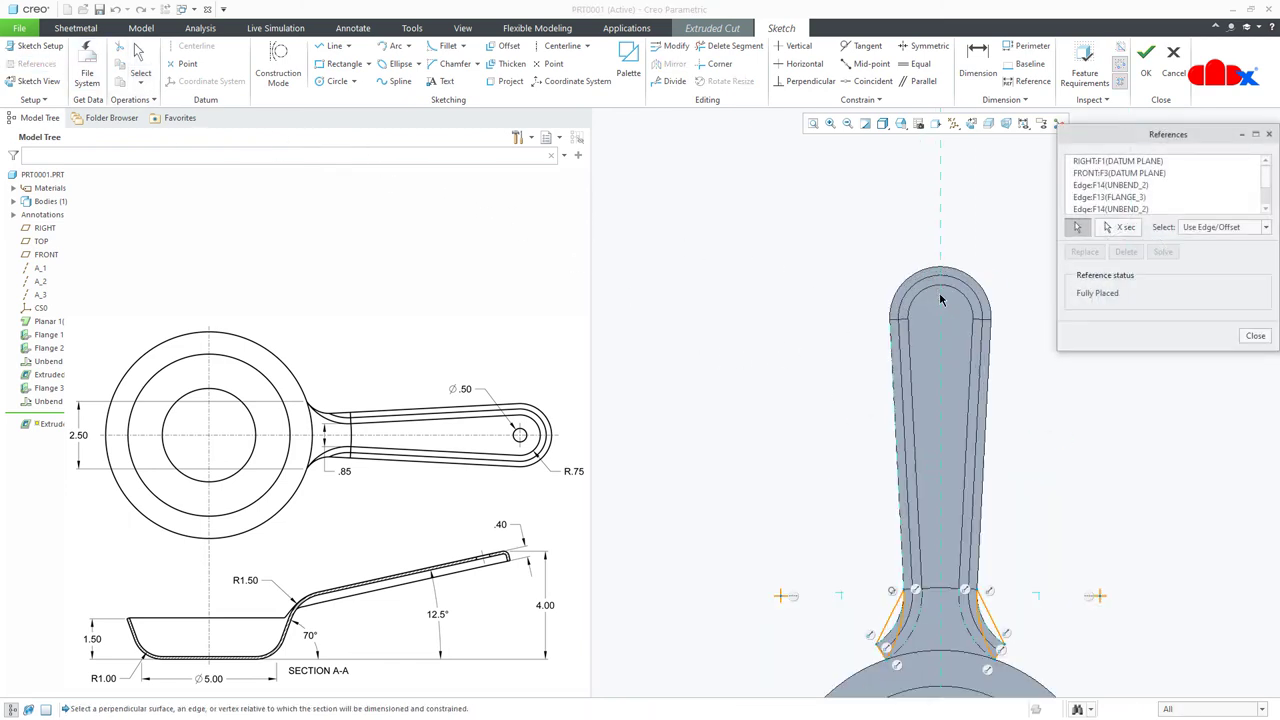
{"action": "left_click", "coordinate": [975, 275]}
{"action": "middle_click", "coordinate": [993, 255]}
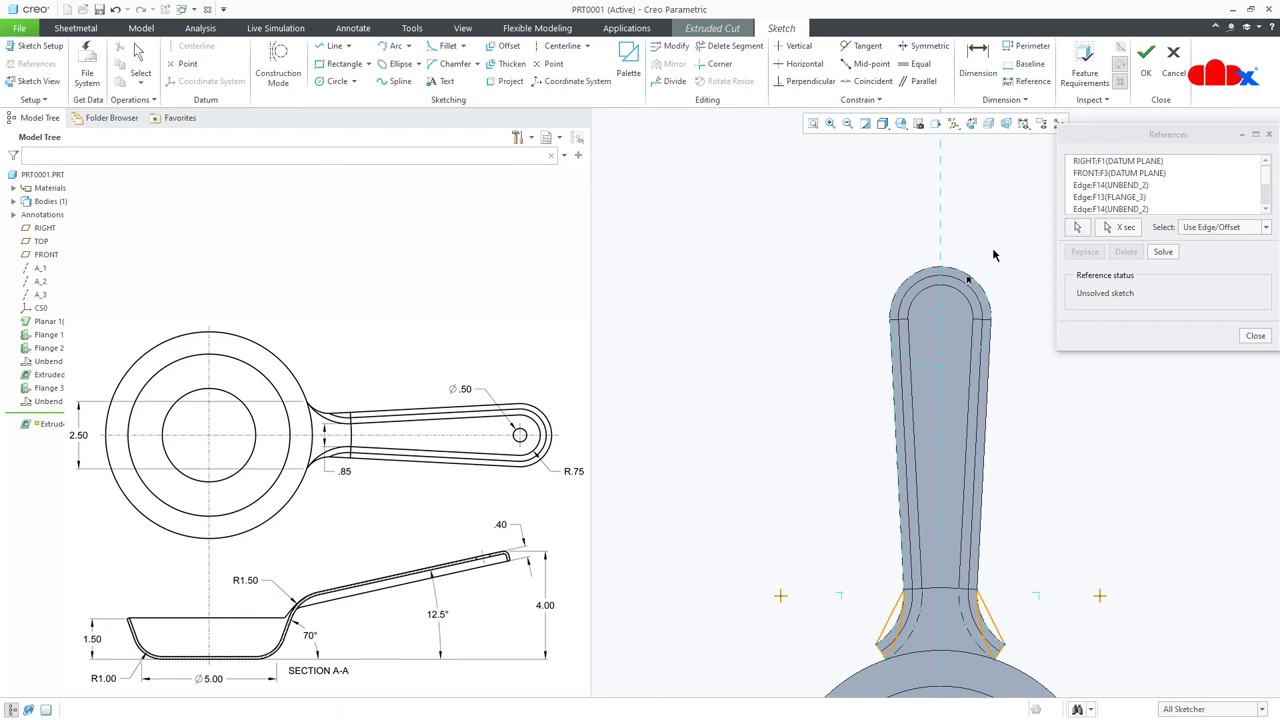
{"action": "left_click", "coordinate": [1043, 276]}
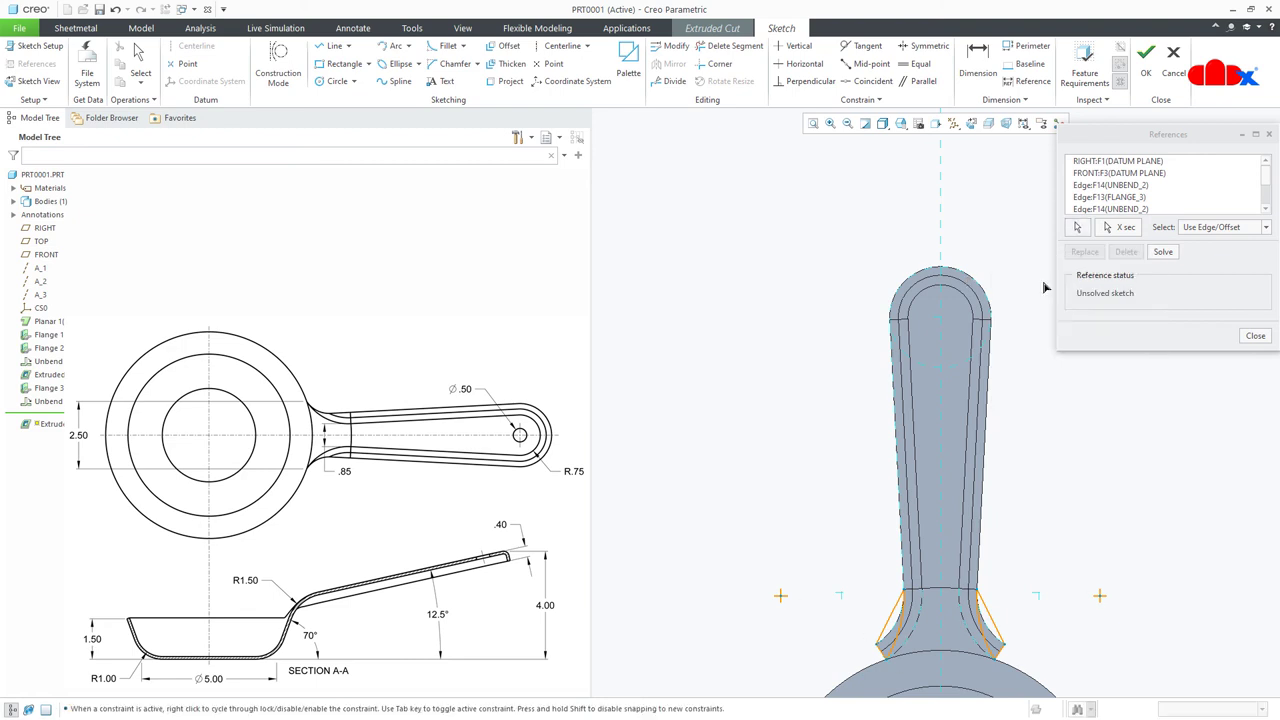
{"action": "left_click", "coordinate": [945, 338]}
{"action": "middle_click", "coordinate": [960, 344]}
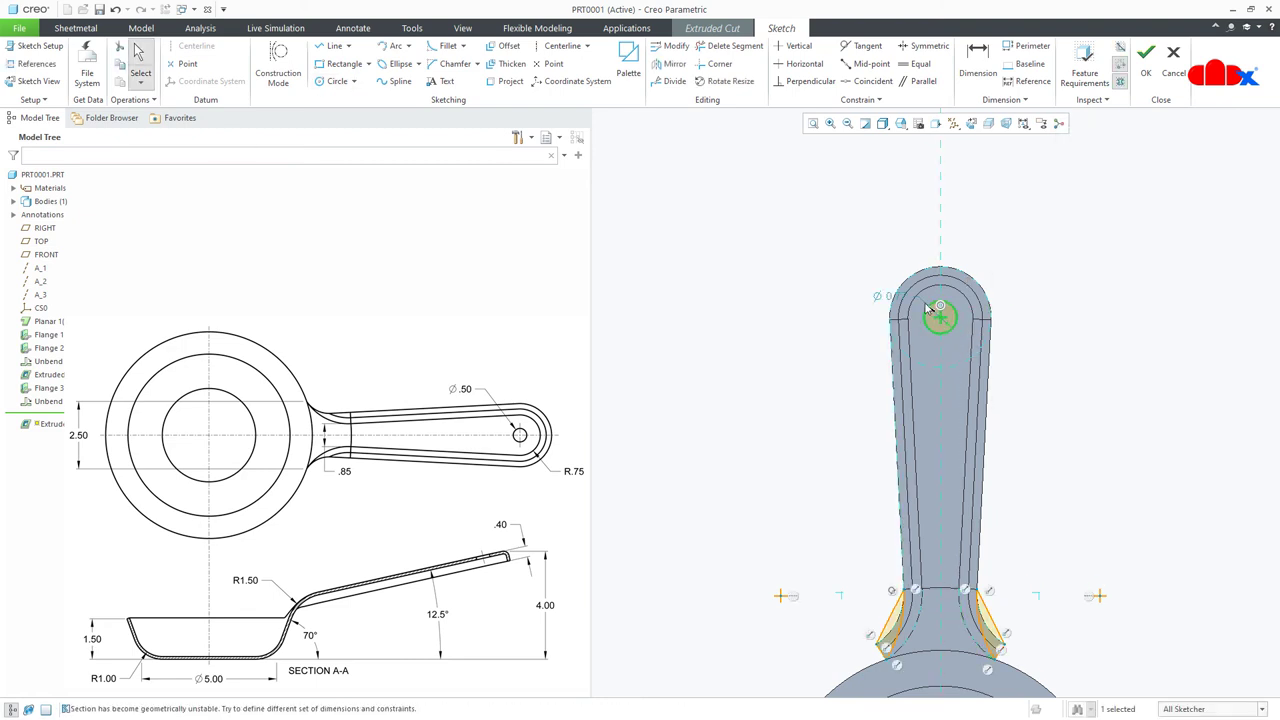
{"action": "key", "text": "Escape"}
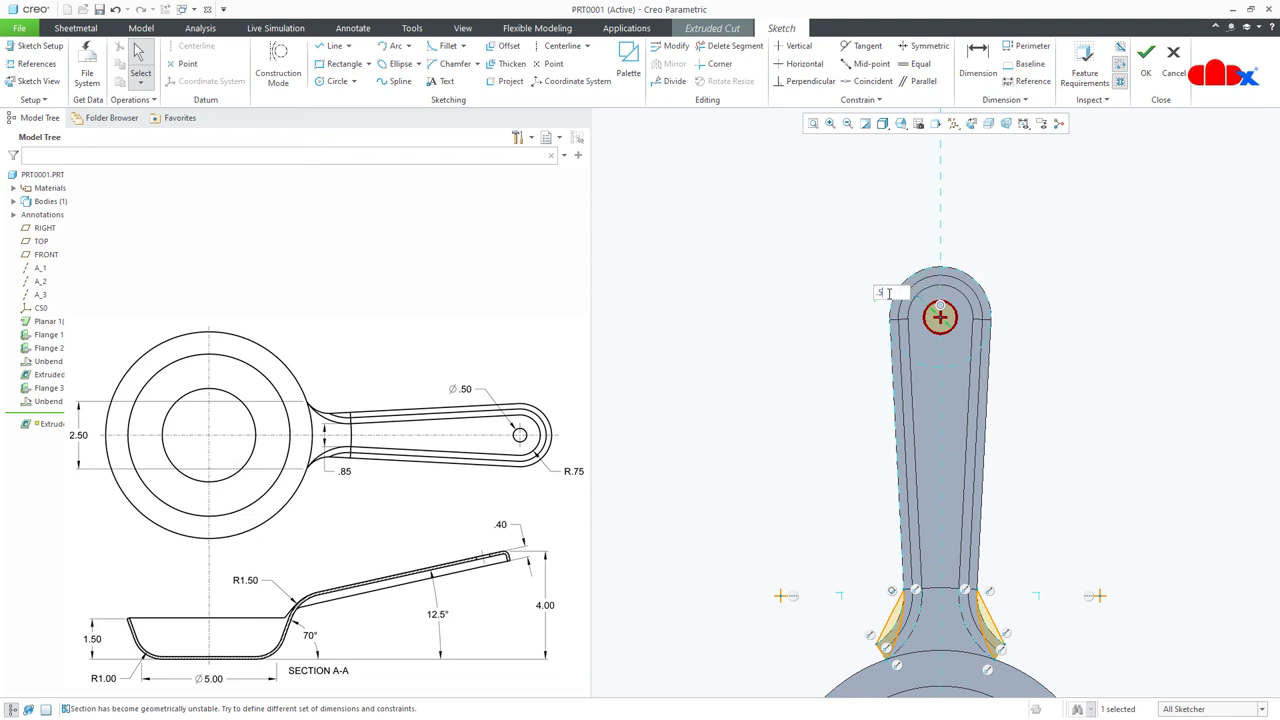
{"action": "right_click", "coordinate": [831, 305]}
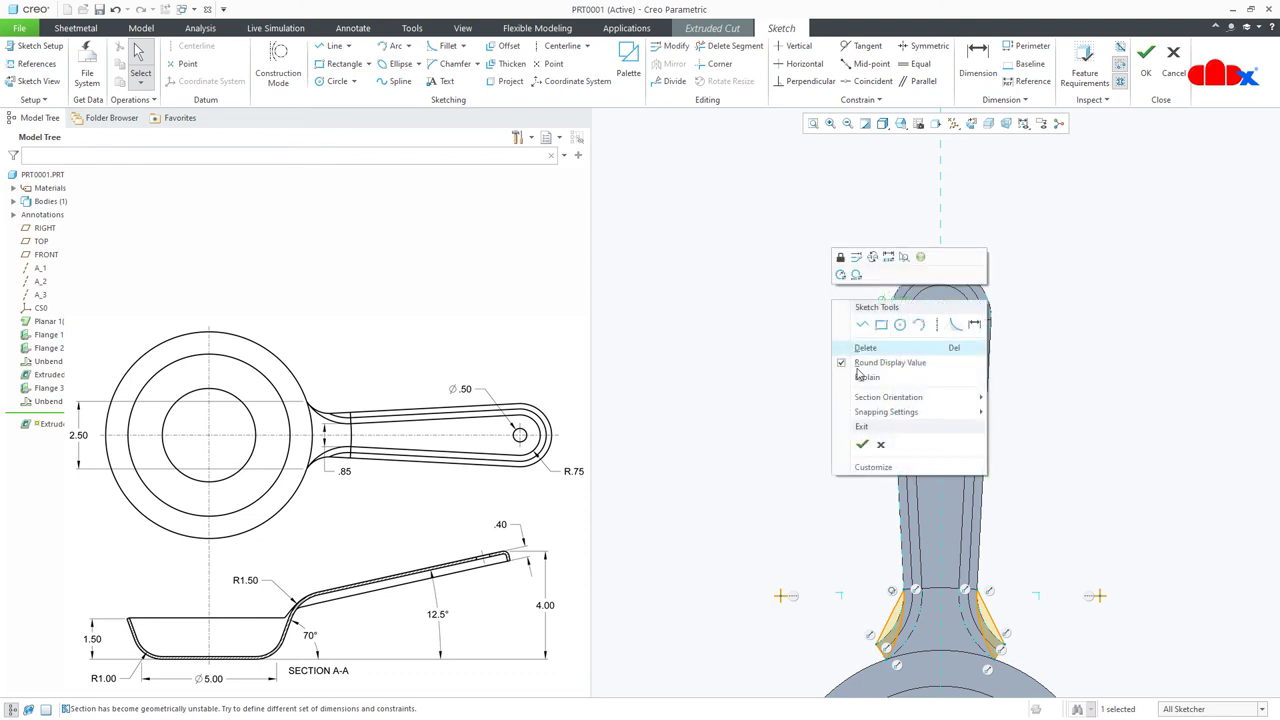
{"action": "left_click", "coordinate": [880, 444]}
{"action": "middle_click", "coordinate": [987, 473]}
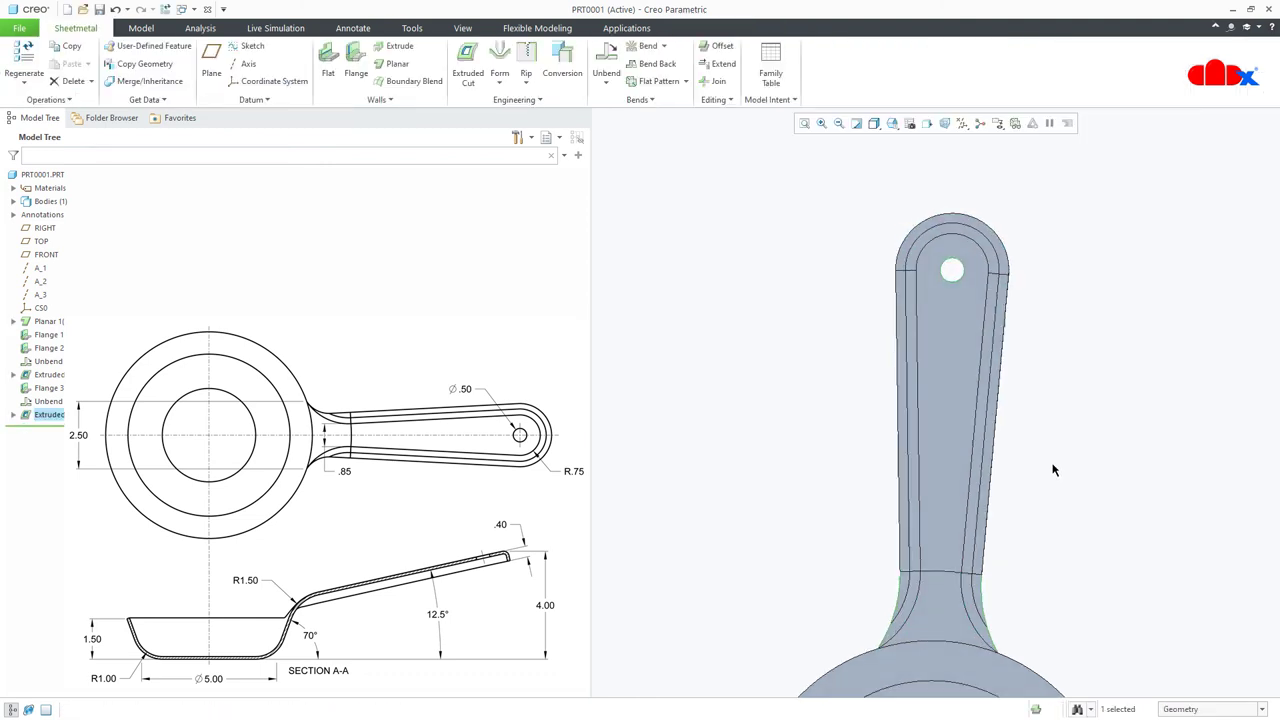
{"action": "key", "text": "ctrl+d"}
- Bend the flat pan back into its 3D dish-and-handle shape
{"action": "left_click", "coordinate": [1053, 470]}
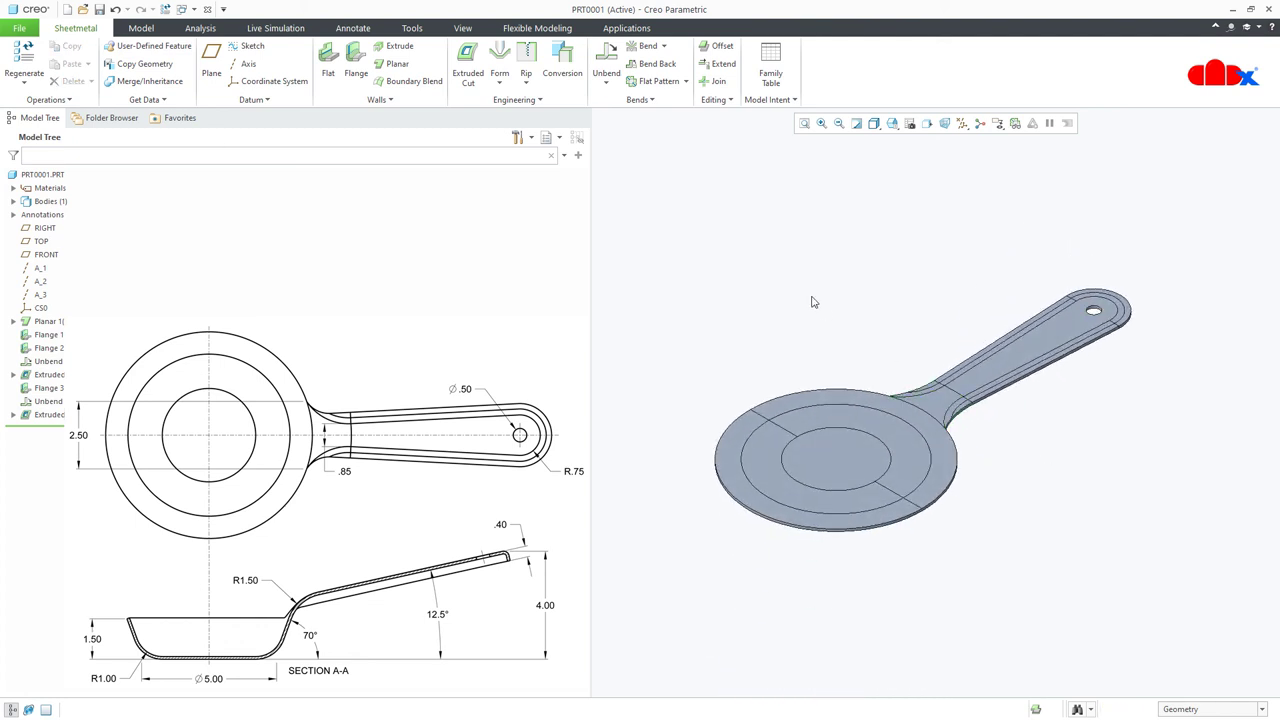
{"action": "left_click", "coordinate": [645, 64]}
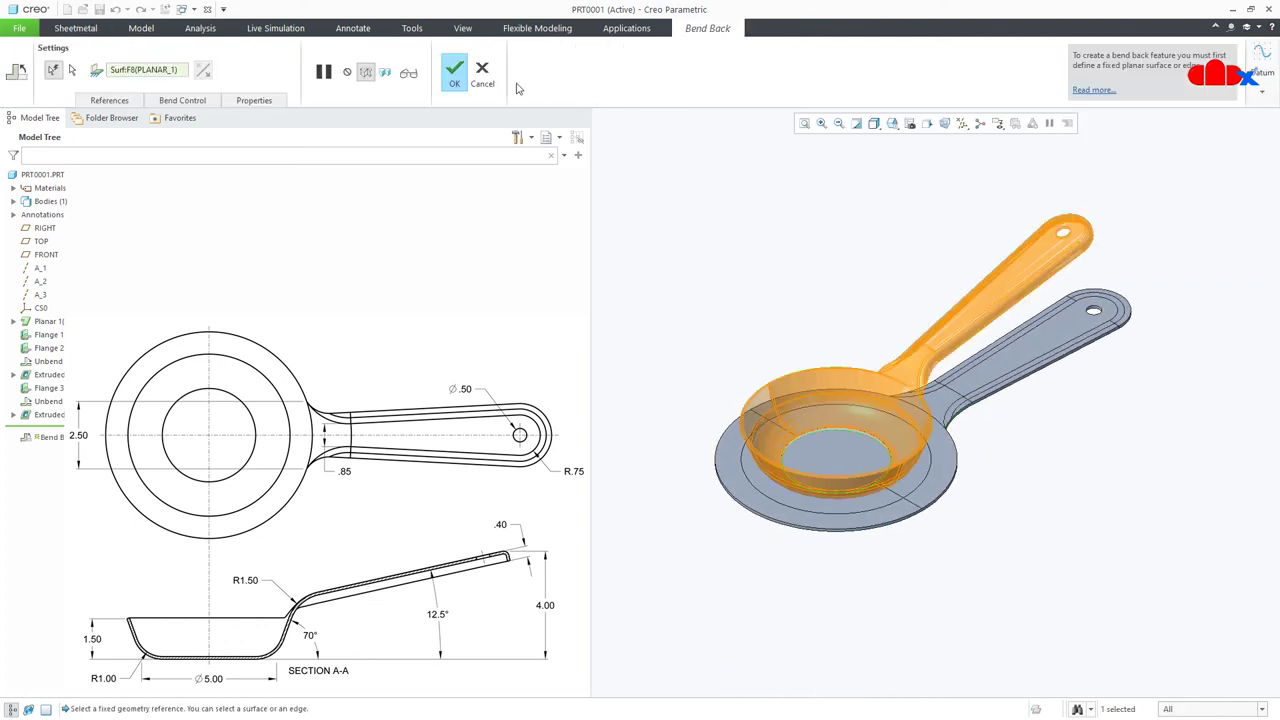
{"action": "left_click", "coordinate": [454, 72]}
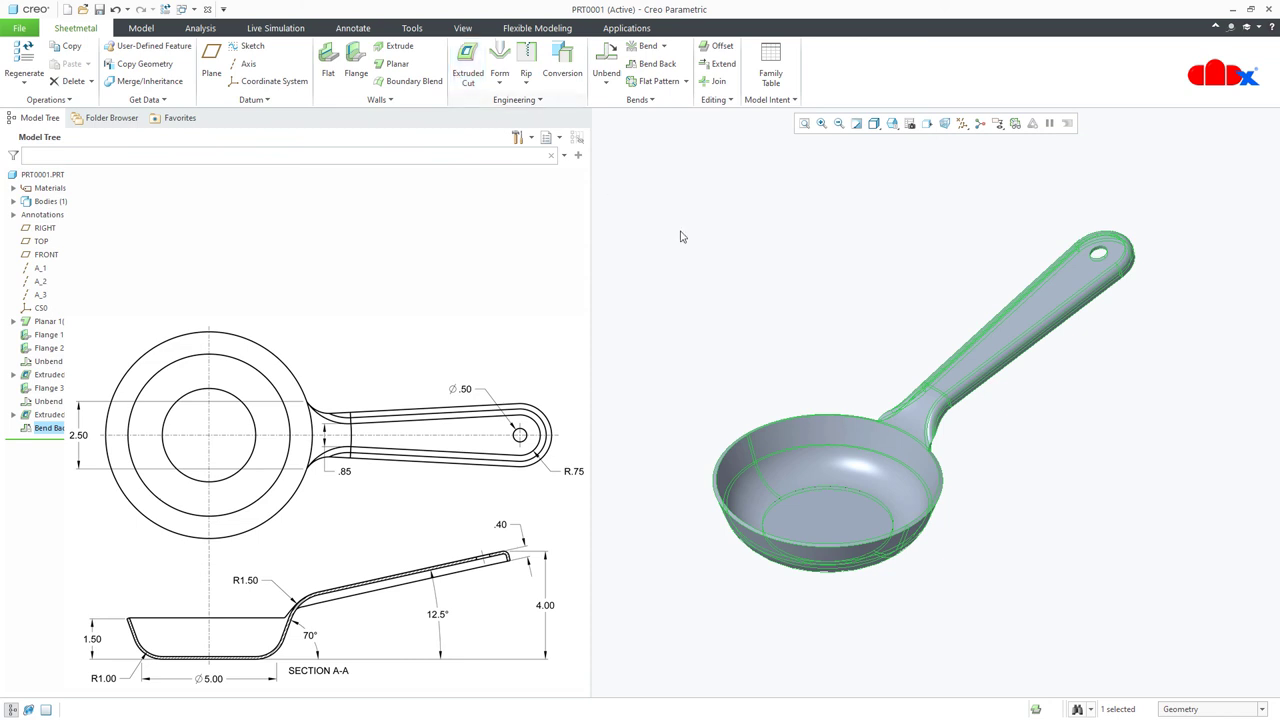
{"action": "left_click", "coordinate": [1031, 455]}
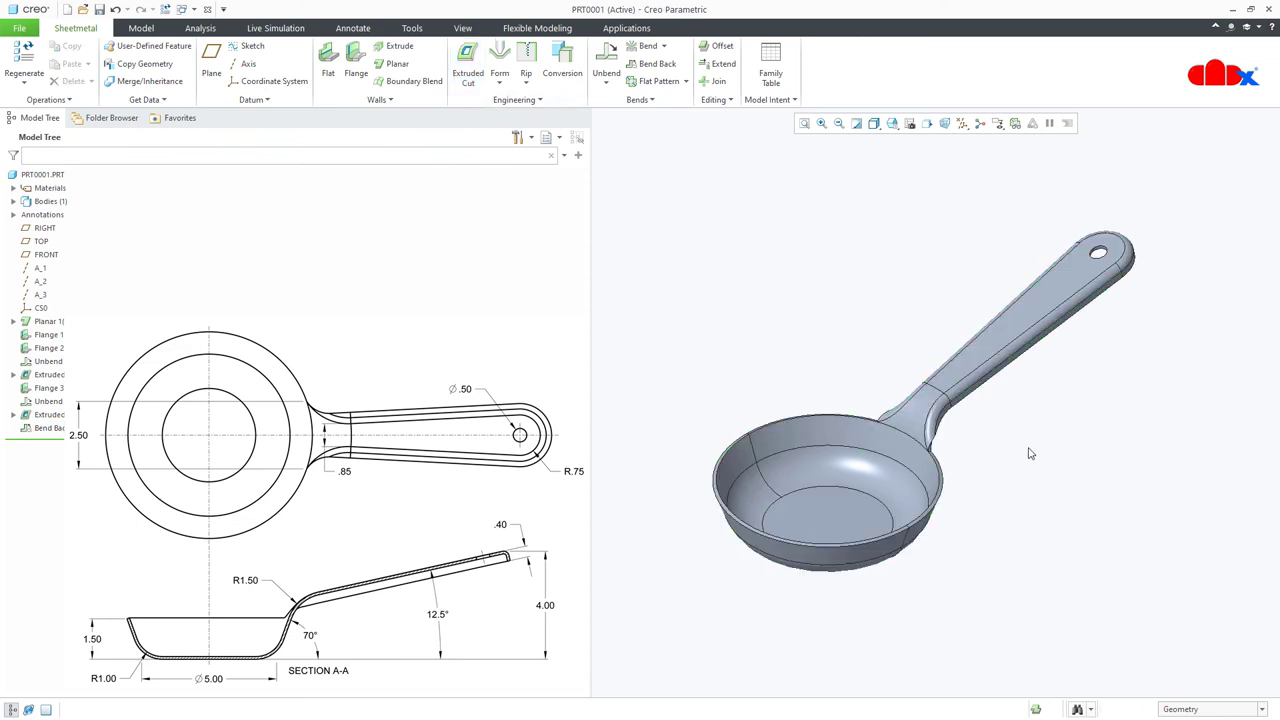
{"action": "scroll", "coordinate": [1031, 455], "scroll_direction": "up", "scroll_amount": 5}
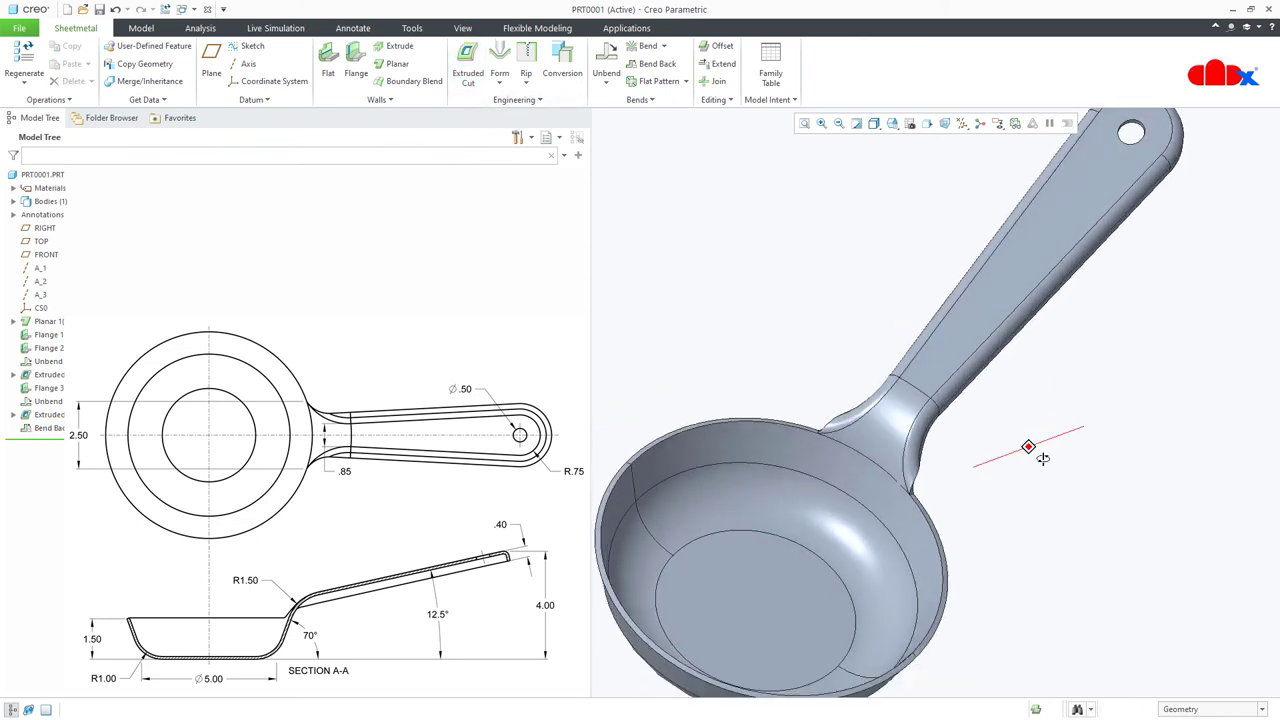
{"action": "key", "text": "ctrl+d"}
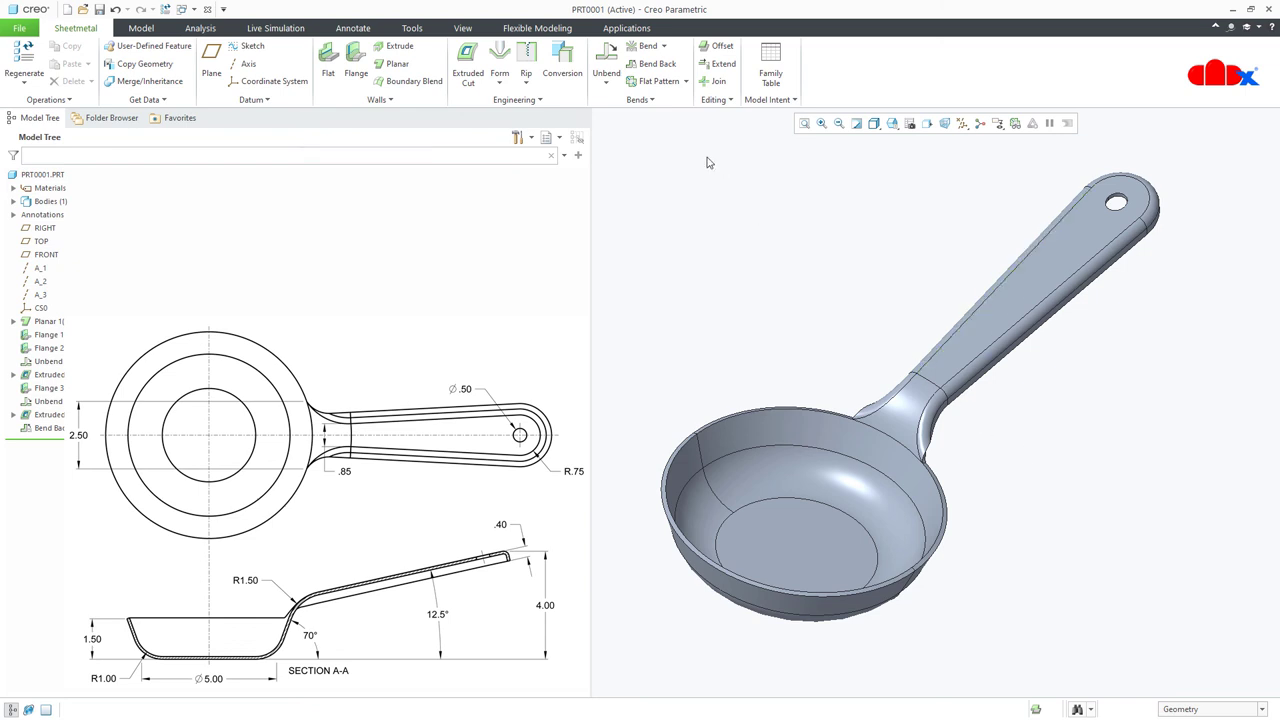
- Add a Flat Pattern feature and move the Insert Here marker above it
{"action": "left_click", "coordinate": [655, 81]}
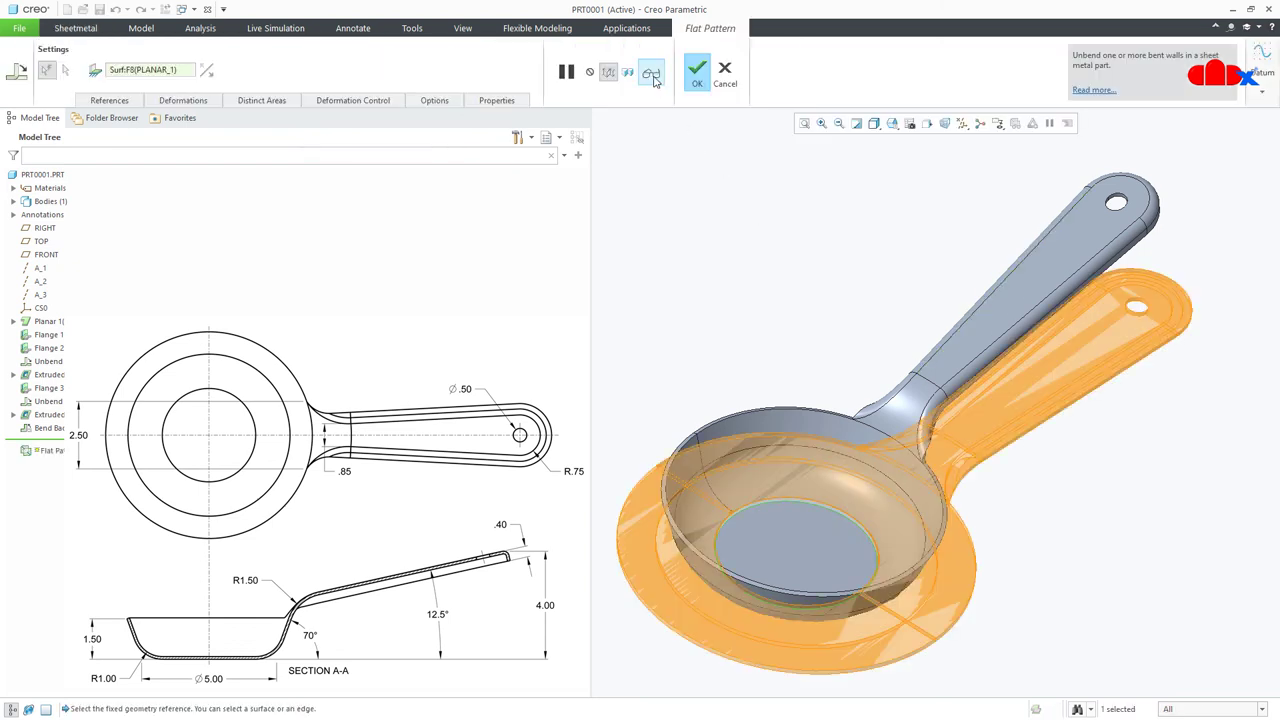
{"action": "left_click", "coordinate": [653, 77]}
{"action": "left_click", "coordinate": [697, 70]}
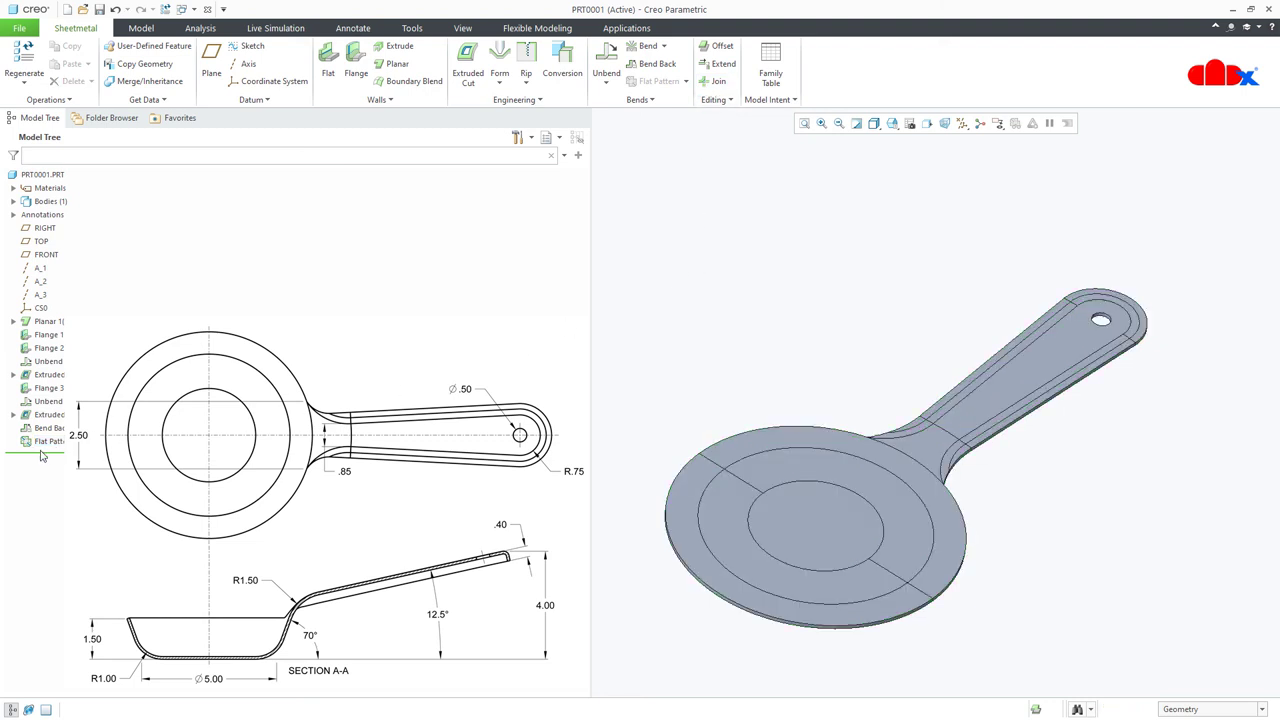
{"action": "left_click_drag", "start_coordinate": [50, 437], "coordinate": [52, 441]}
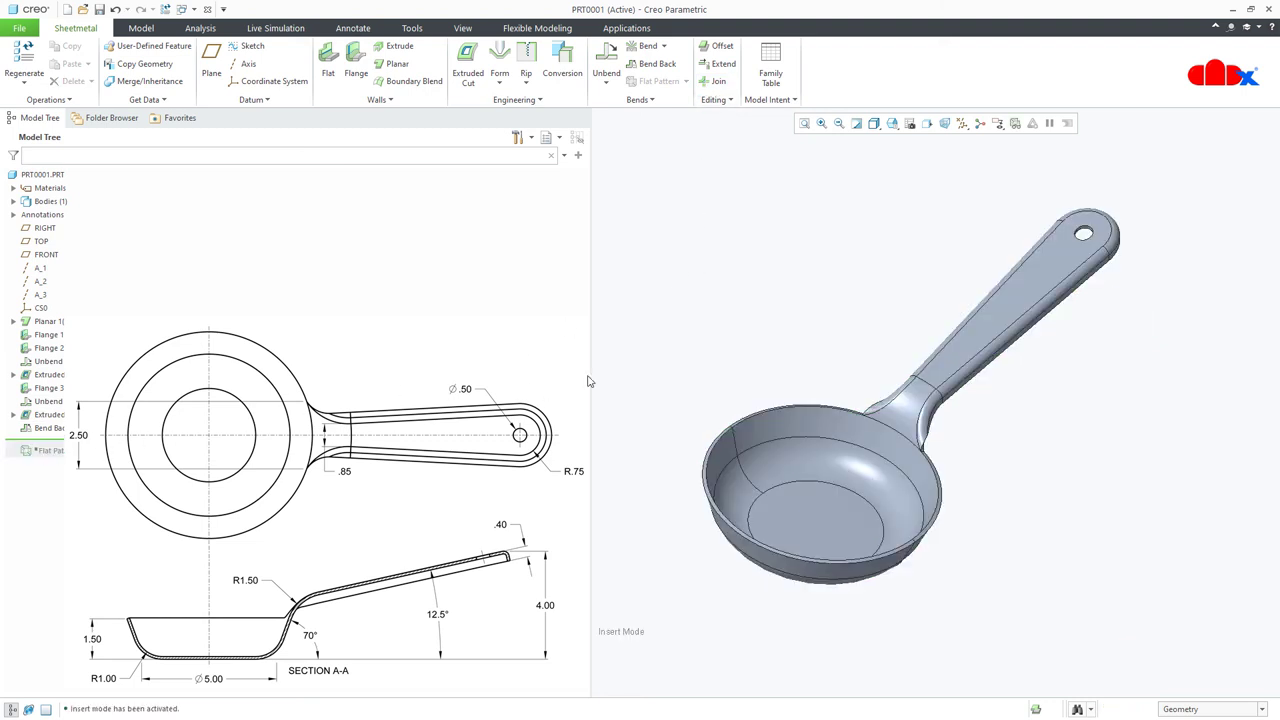
- Apply a std-metals appearance to the whole pan part
{"action": "left_click", "coordinate": [463, 28]}
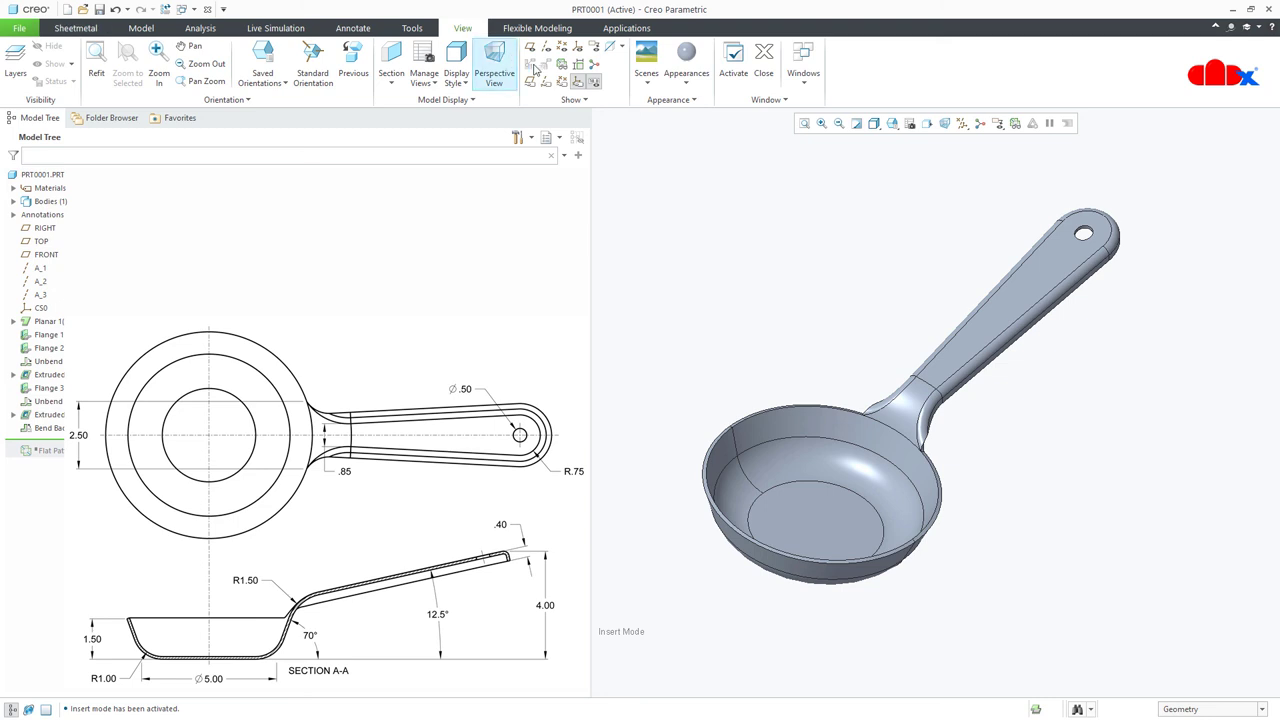
{"action": "left_click", "coordinate": [687, 88]}
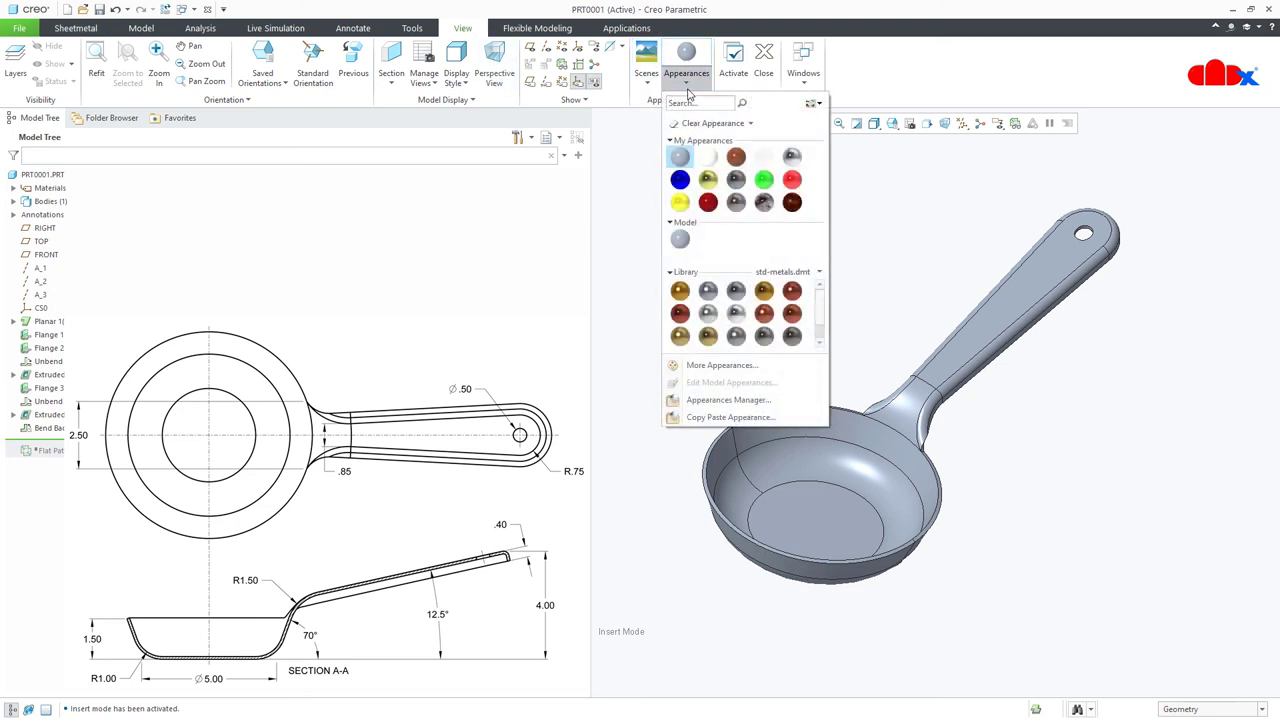
{"action": "left_click", "coordinate": [711, 291]}
{"action": "left_click", "coordinate": [1198, 709]}
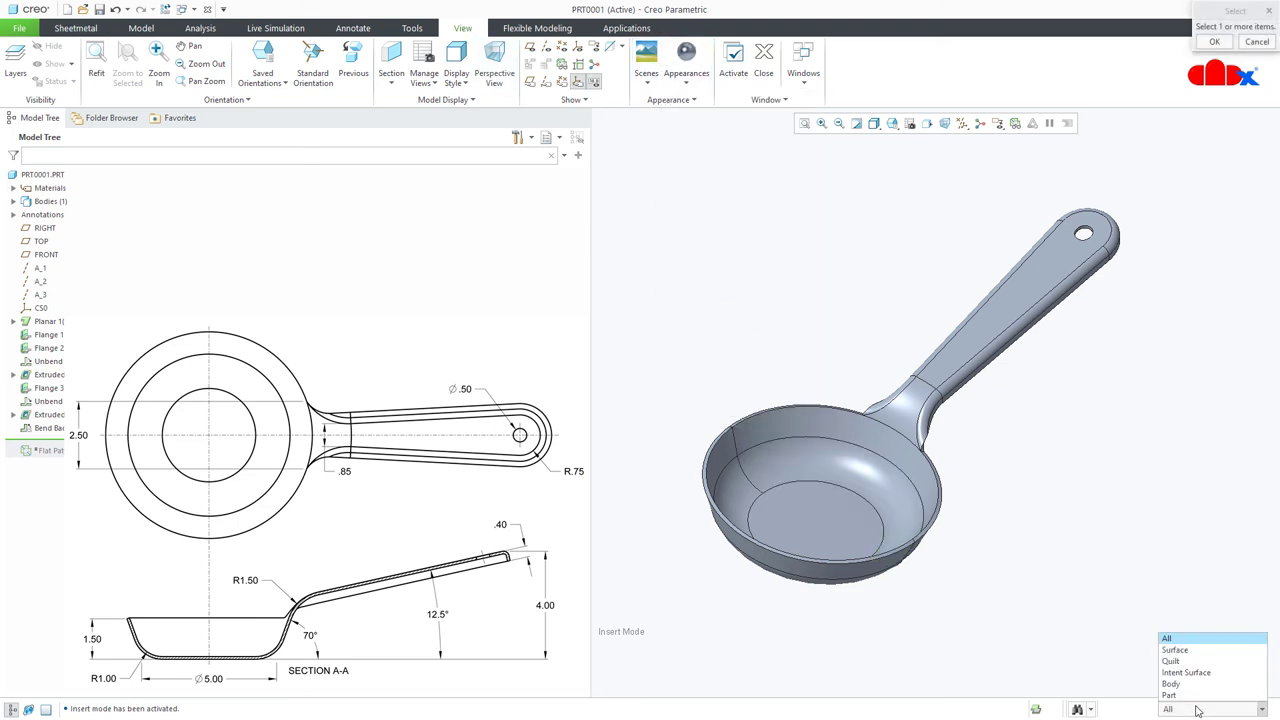
{"action": "left_click", "coordinate": [1195, 695]}
{"action": "left_click", "coordinate": [891, 483]}
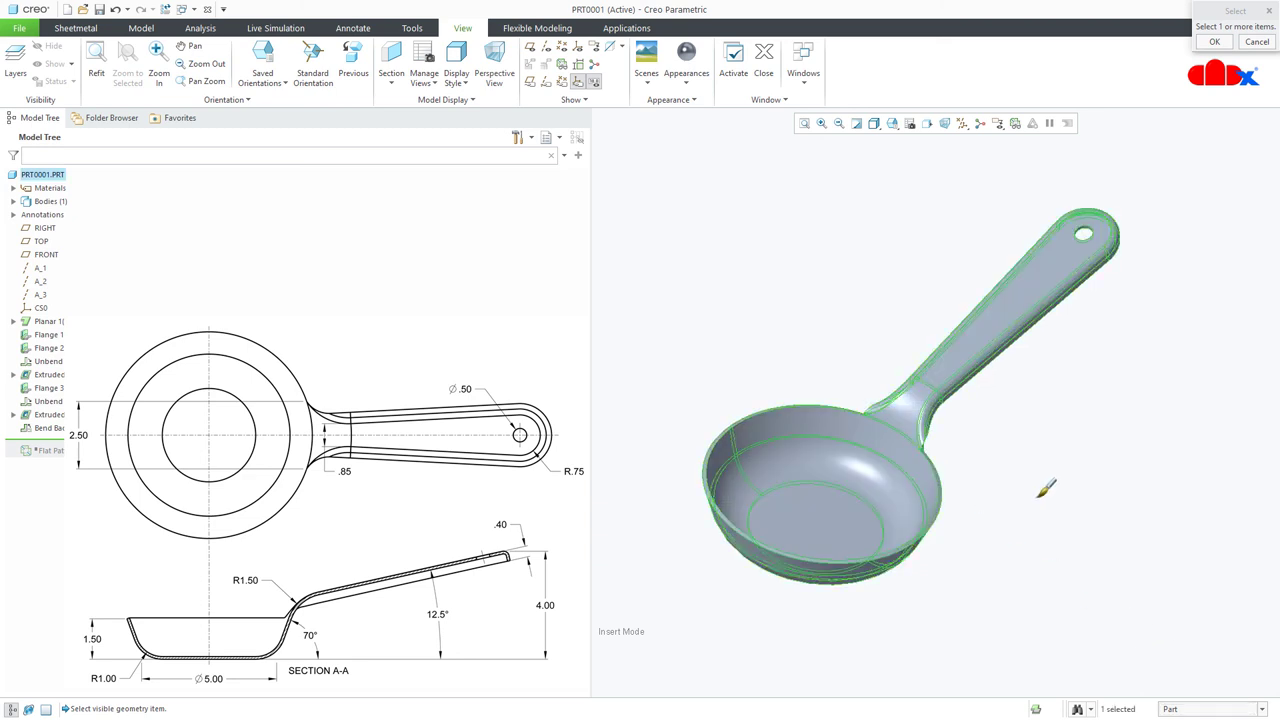
{"action": "middle_click", "coordinate": [1045, 488]}
{"action": "middle_click_drag", "start_coordinate": [1045, 488], "coordinate": [961, 349]}
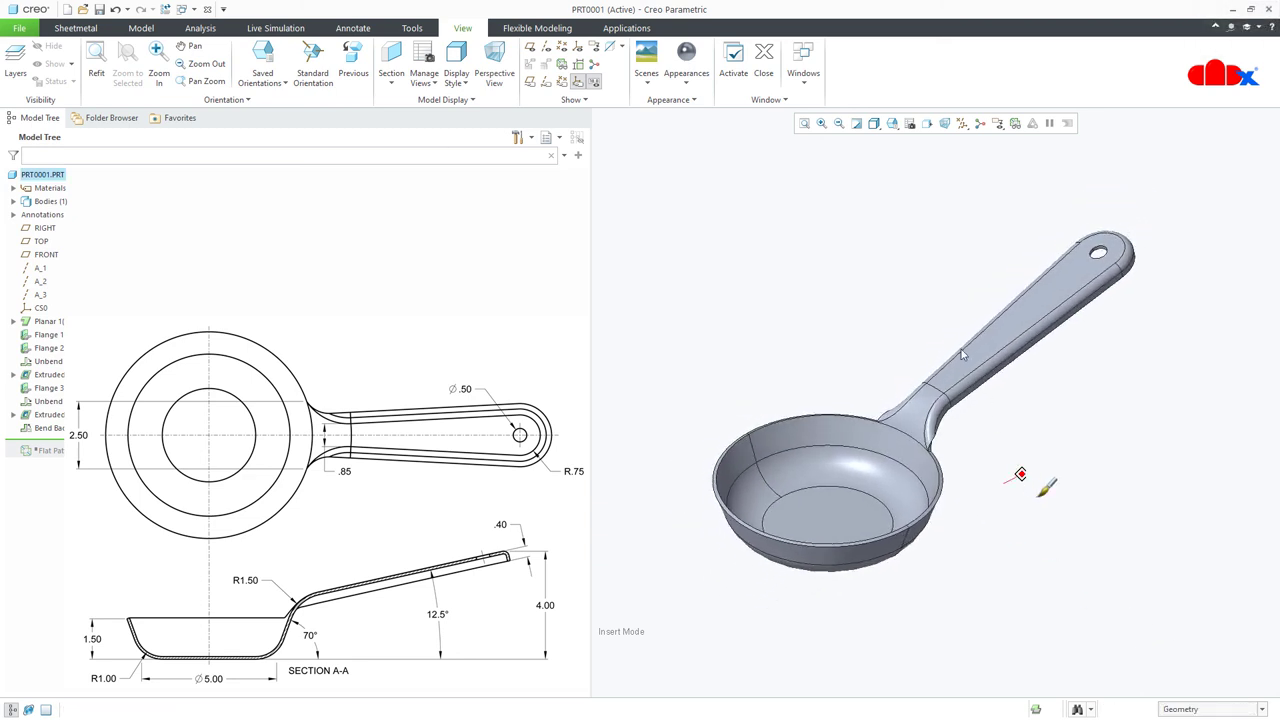
- Switch the display to Shading With Reflections to show the shiny pan
{"action": "left_click", "coordinate": [875, 123]}
{"action": "left_click", "coordinate": [877, 141]}
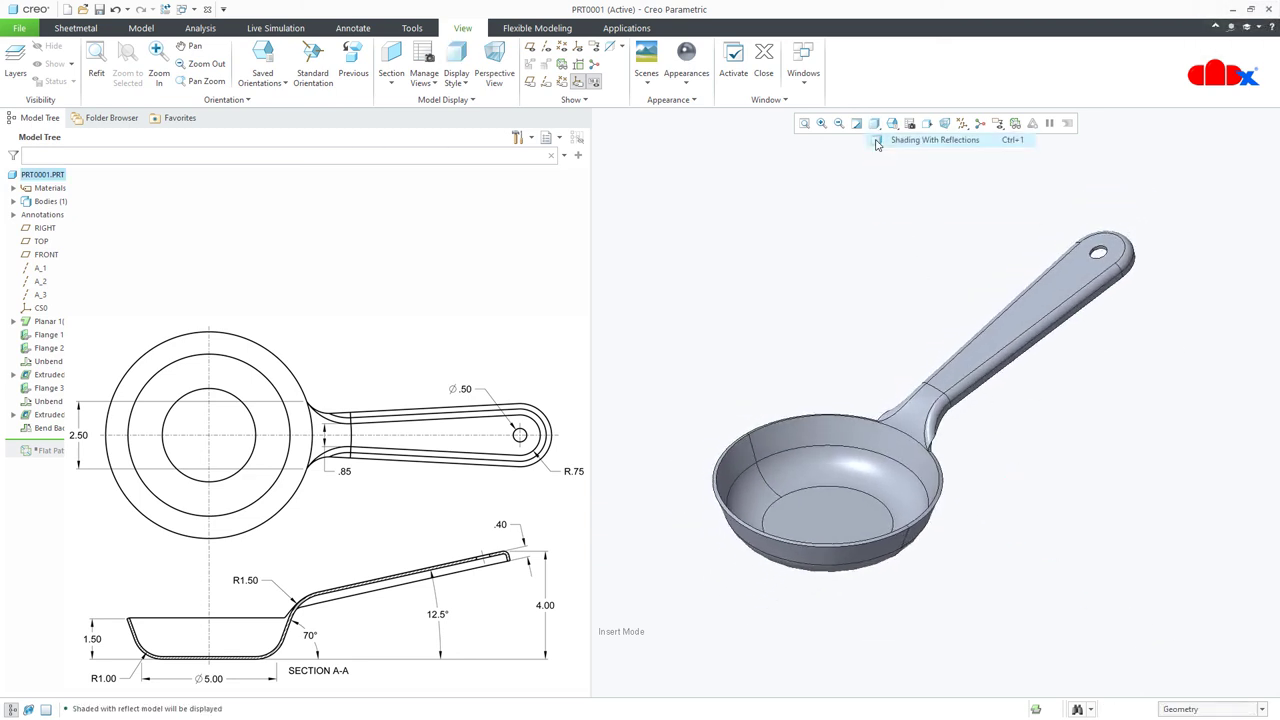
{"action": "mouse_move", "coordinate": [1008, 447]}
{"action": "middle_mouse_down"}
{"action": "mouse_move", "coordinate": [1023, 514]}
{"action": "mouse_move", "coordinate": [1009, 472]}
{"action": "middle_mouse_up"}
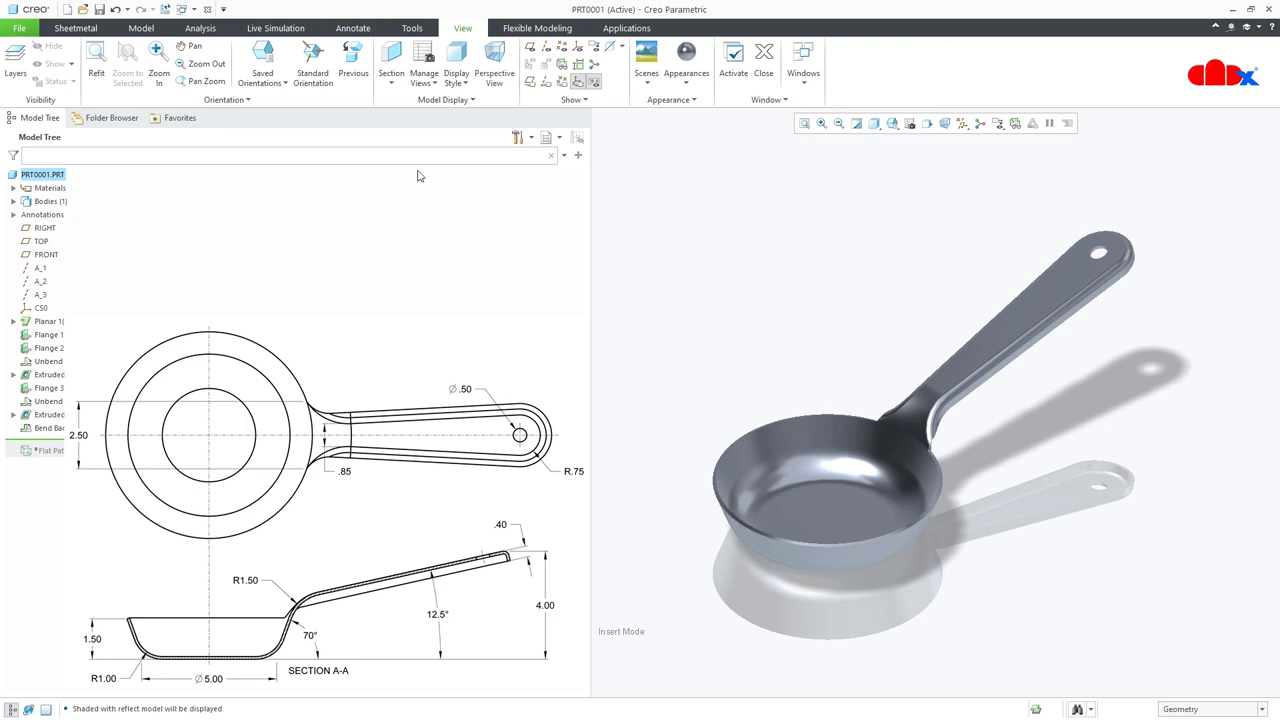
{"action": "left_click", "coordinate": [75, 28]}
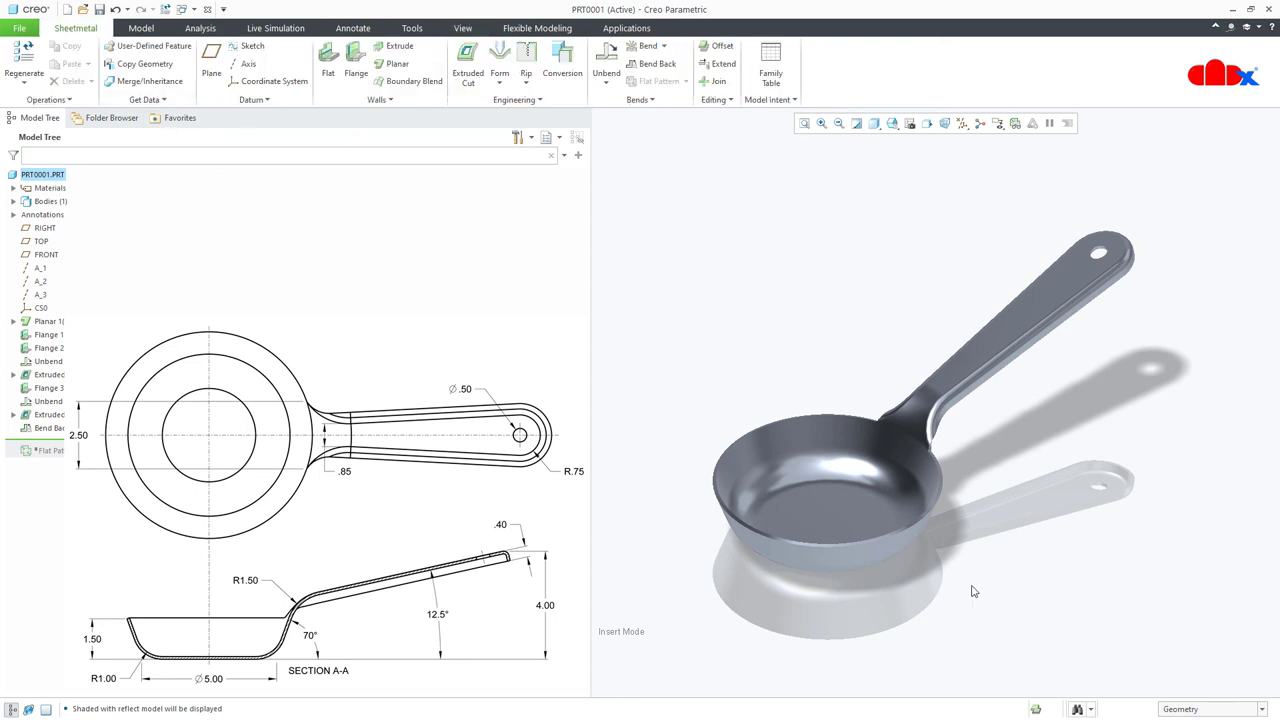